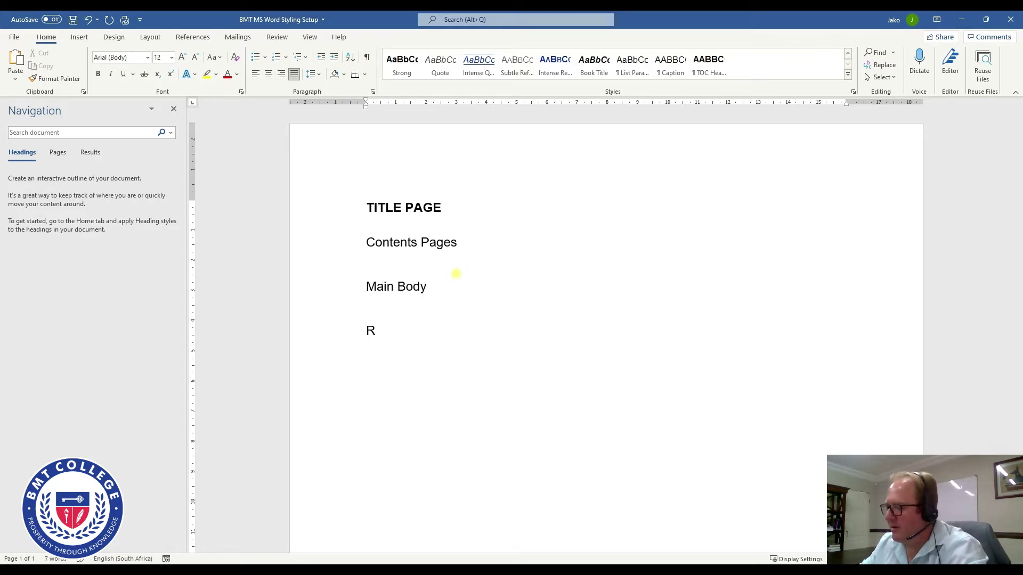
# Complete the fourth section heading as "List of References and Appendices"
pyautogui.write('ist of References')
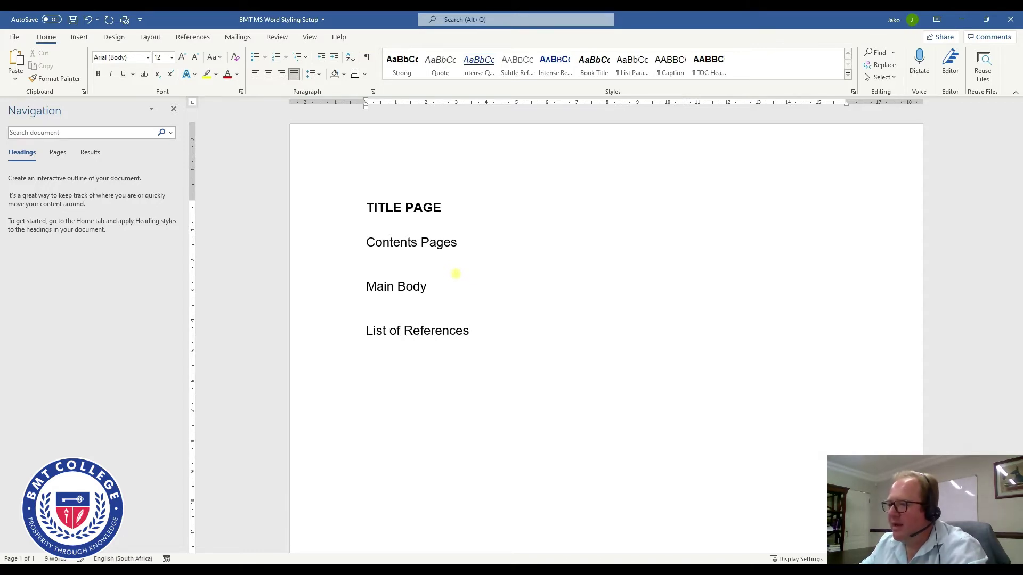
pyautogui.write(' and Appendices')
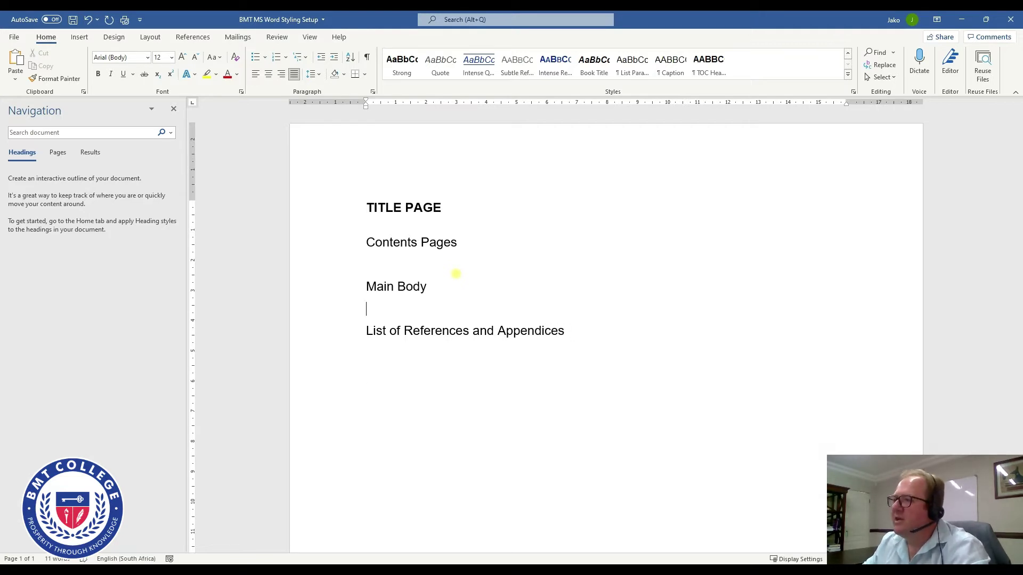
# Apply the TOC Heading style to the Contents Pages, Main Body, and List of References and Appendices lines
pyautogui.click(448, 222)
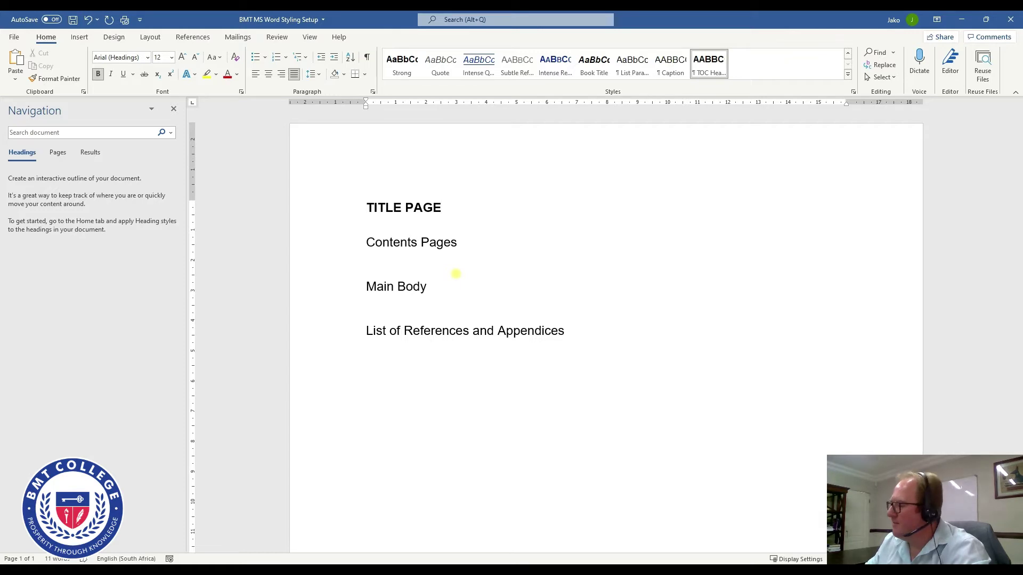
pyautogui.hotkey('shift', 'Home')
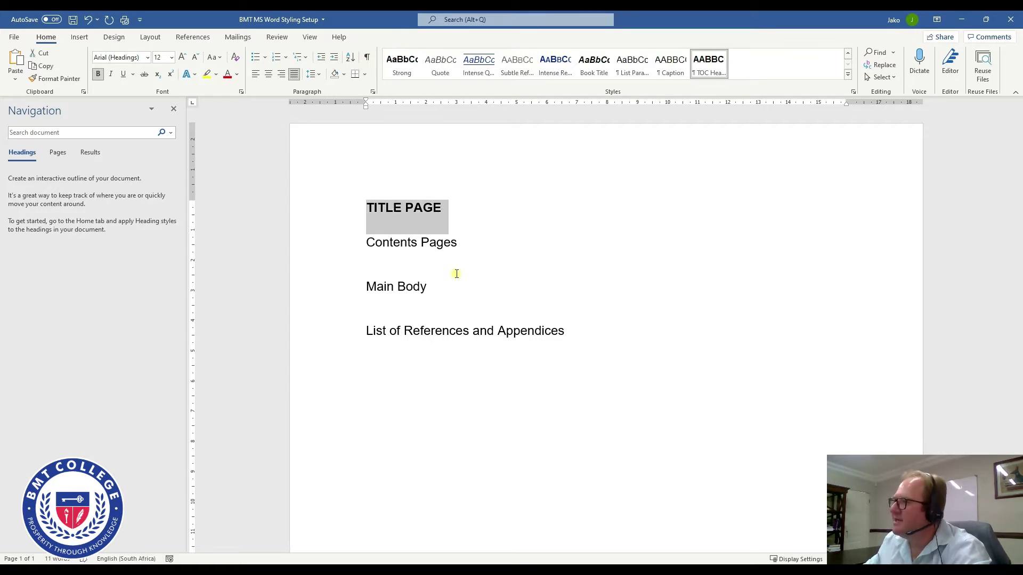
pyautogui.moveTo(484, 242); pyautogui.dragTo(375, 249)
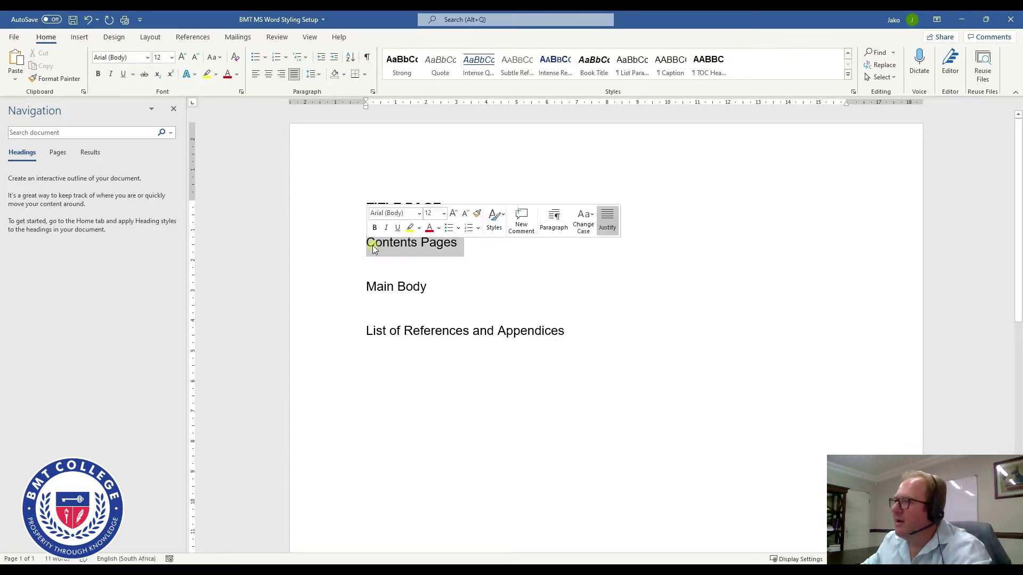
pyautogui.click(713, 64)
pyautogui.moveTo(443, 296); pyautogui.dragTo(343, 304)
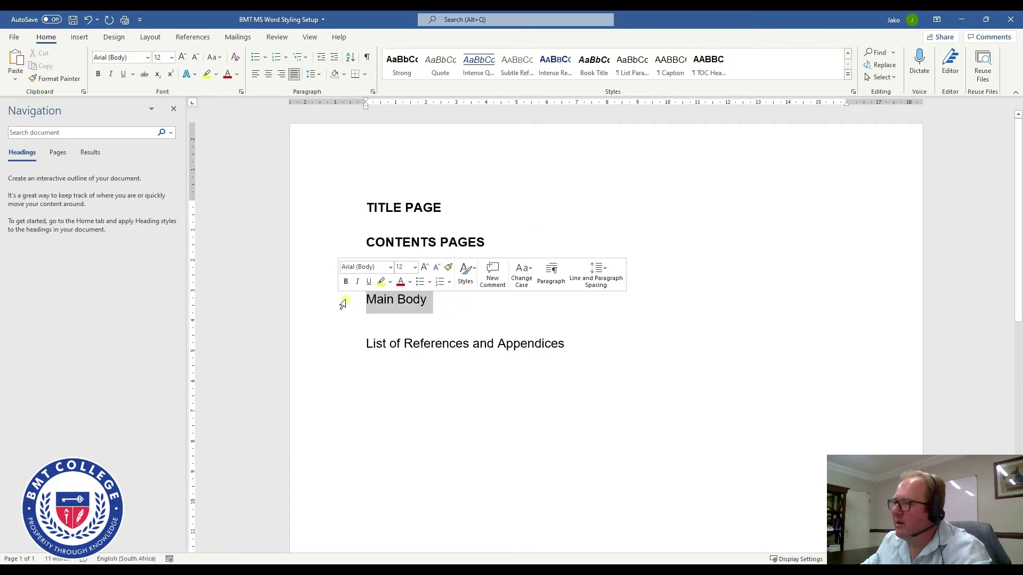
pyautogui.click(709, 64)
pyautogui.moveTo(569, 355); pyautogui.dragTo(361, 355)
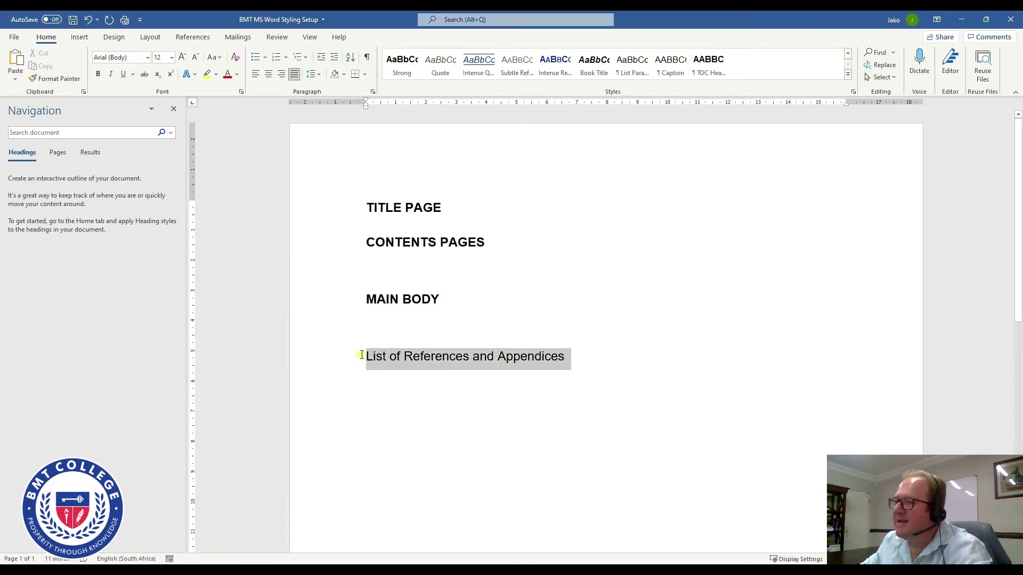
pyautogui.click(710, 63)
# Add a blank line between the TITLE PAGE and CONTENTS PAGES headings
pyautogui.click(458, 241)
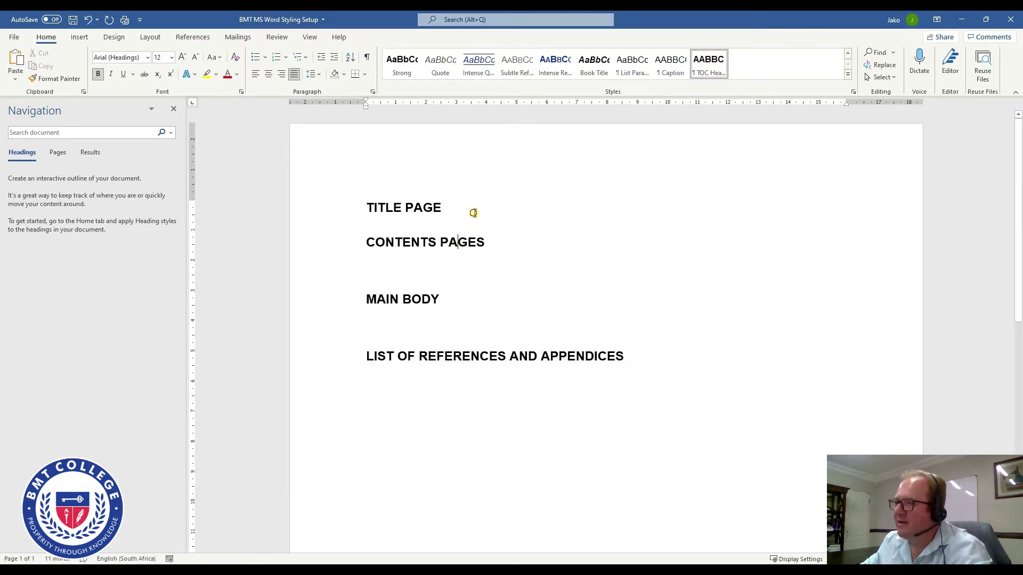
pyautogui.click(478, 207)
pyautogui.press('Return')
pyautogui.click(392, 284)
pyautogui.scroll(-10, 452, 432)
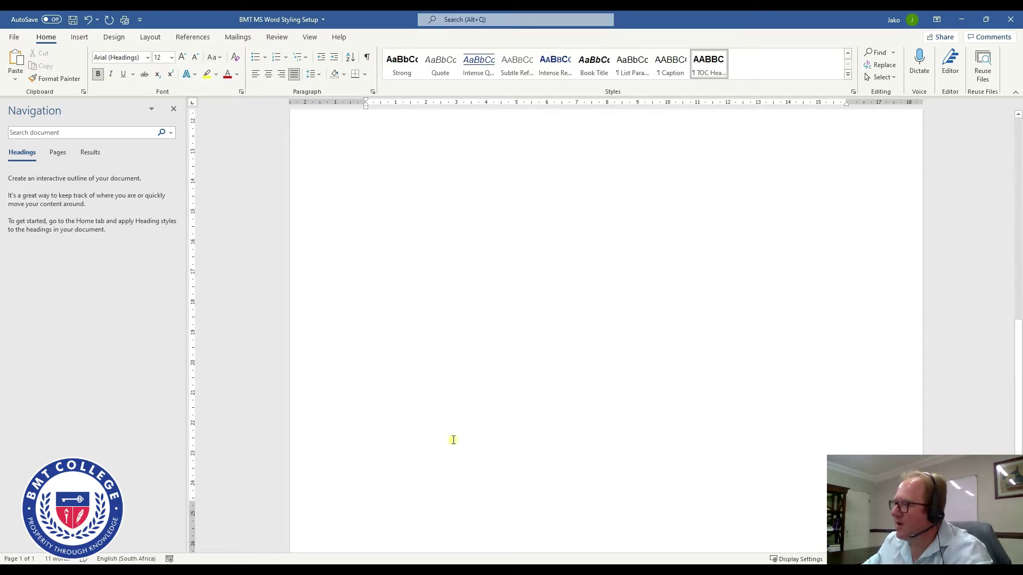
pyautogui.scroll(10, 456, 434)
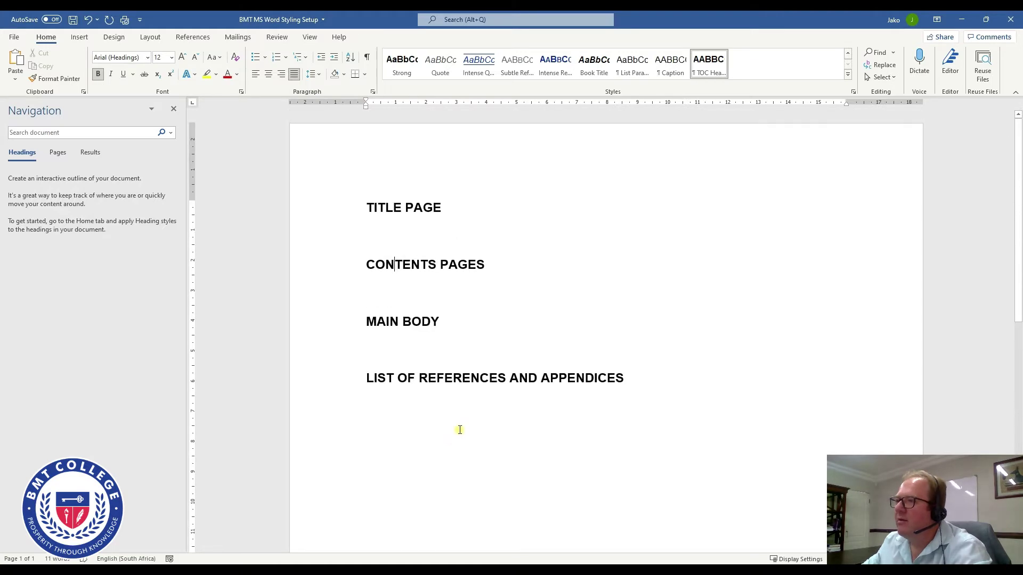
pyautogui.scroll(-10, 442, 459)
pyautogui.scroll(10, 441, 458)
pyautogui.scroll(2, 442, 457)
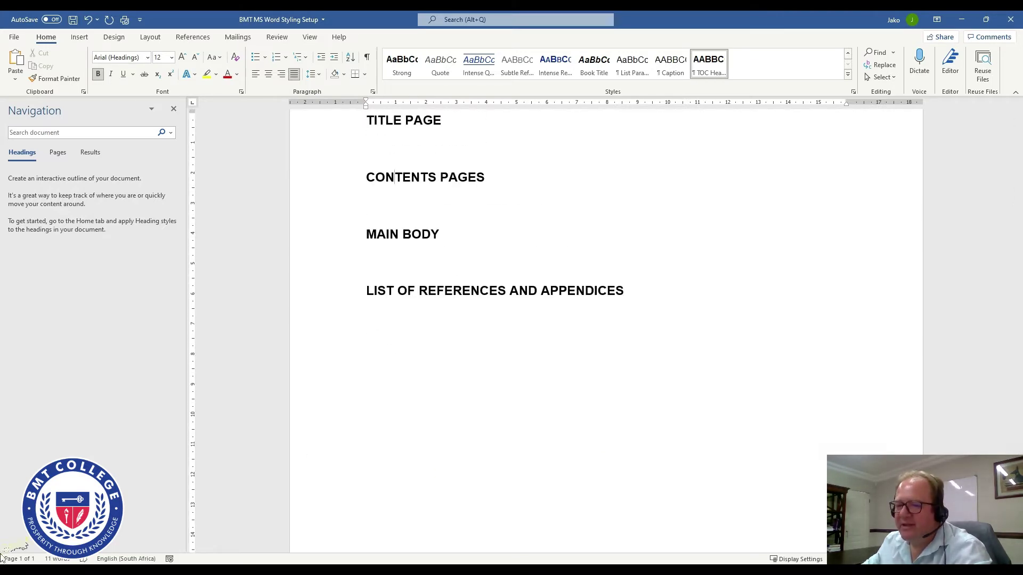
pyautogui.scroll(3, 381, 480)
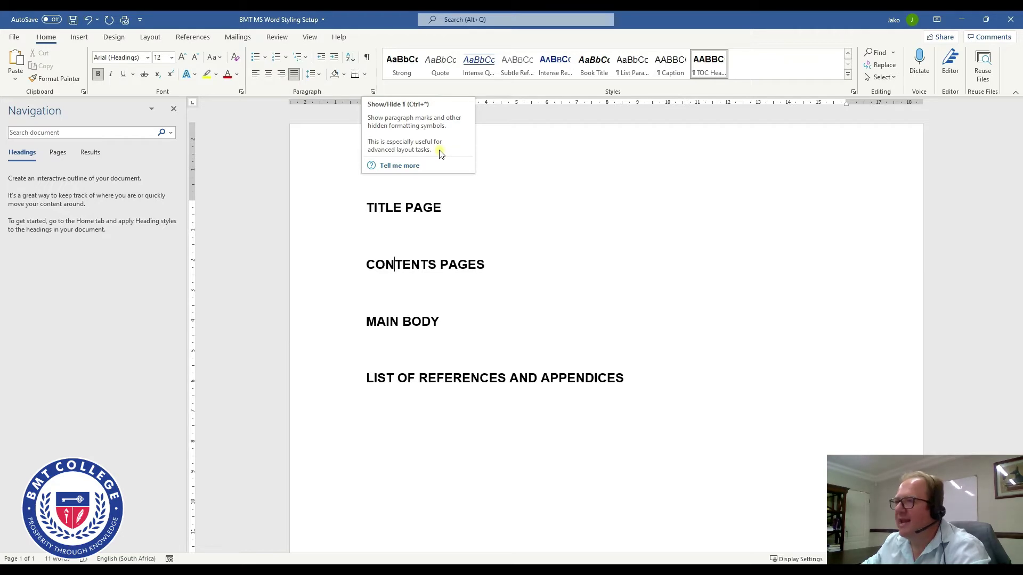
# Show paragraph marks and hidden formatting symbols, placing the cursor on the blank line below TITLE PAGE
pyautogui.click(368, 58)
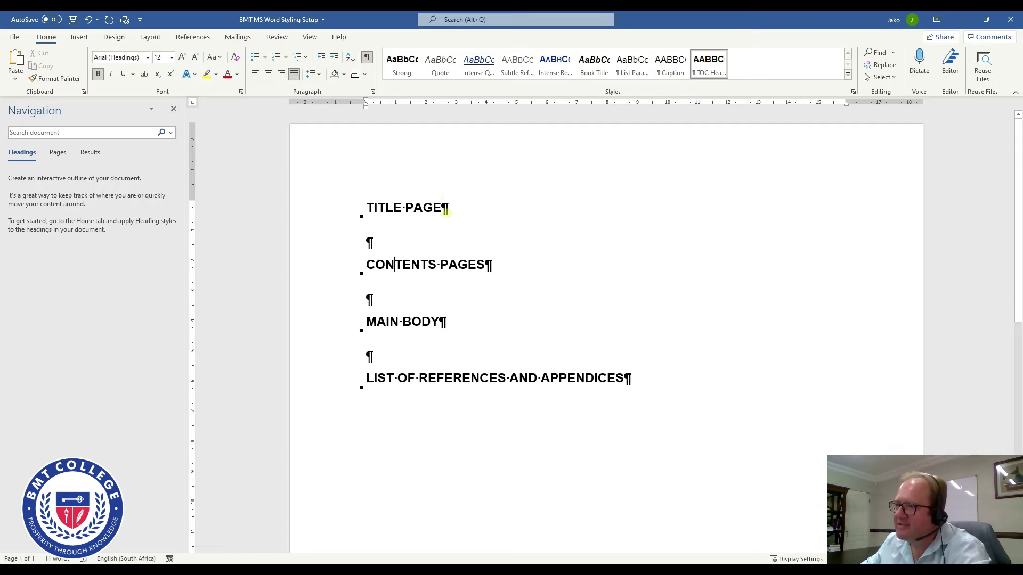
pyautogui.moveTo(446, 211); pyautogui.dragTo(459, 207)
pyautogui.click(363, 243)
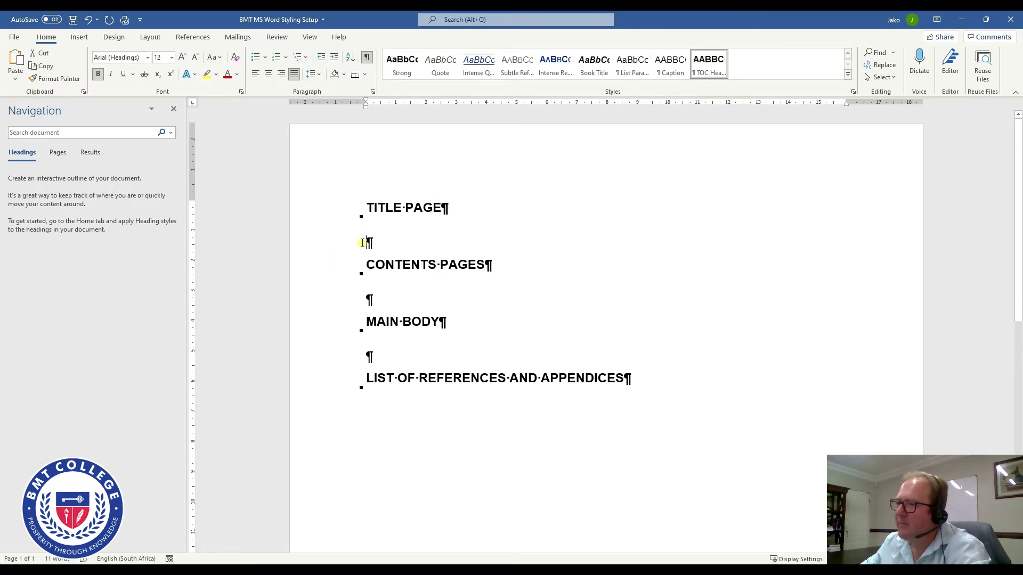
pyautogui.click(378, 298)
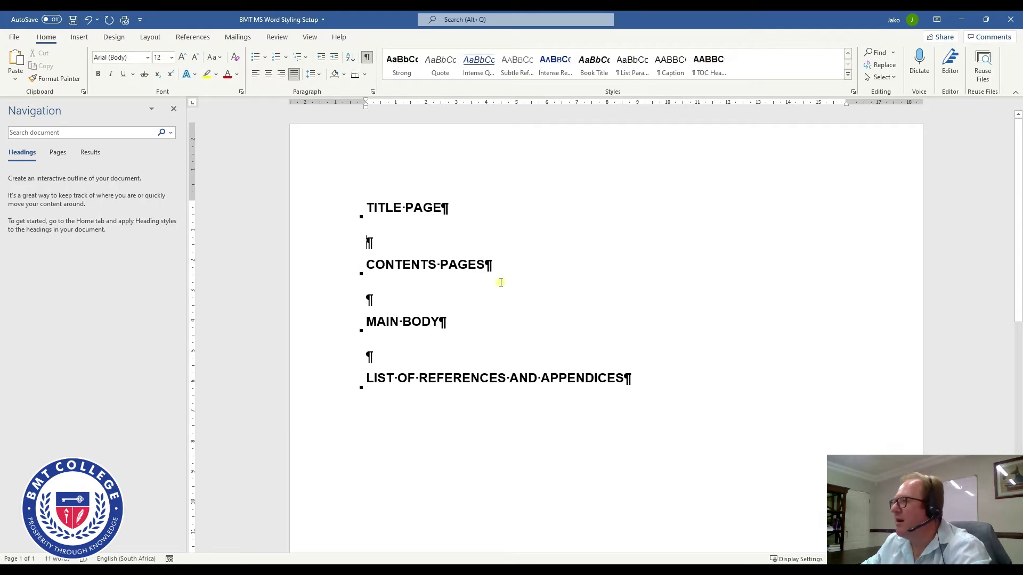
pyautogui.scroll(-1, 501, 282)
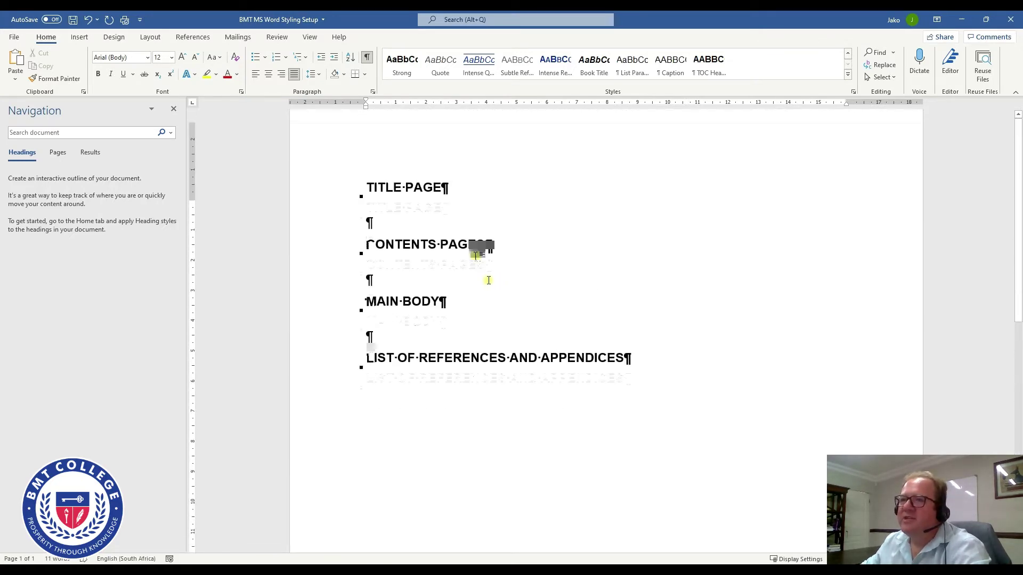
pyautogui.scroll(1, 488, 280)
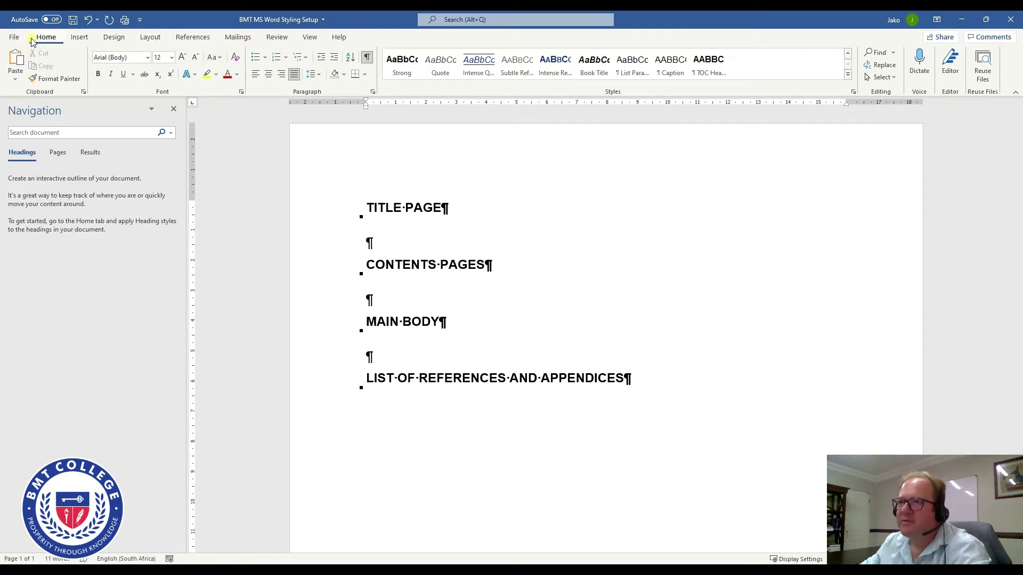
# Insert a page break on the blank line between TITLE PAGE and CONTENTS PAGES
pyautogui.click(152, 40)
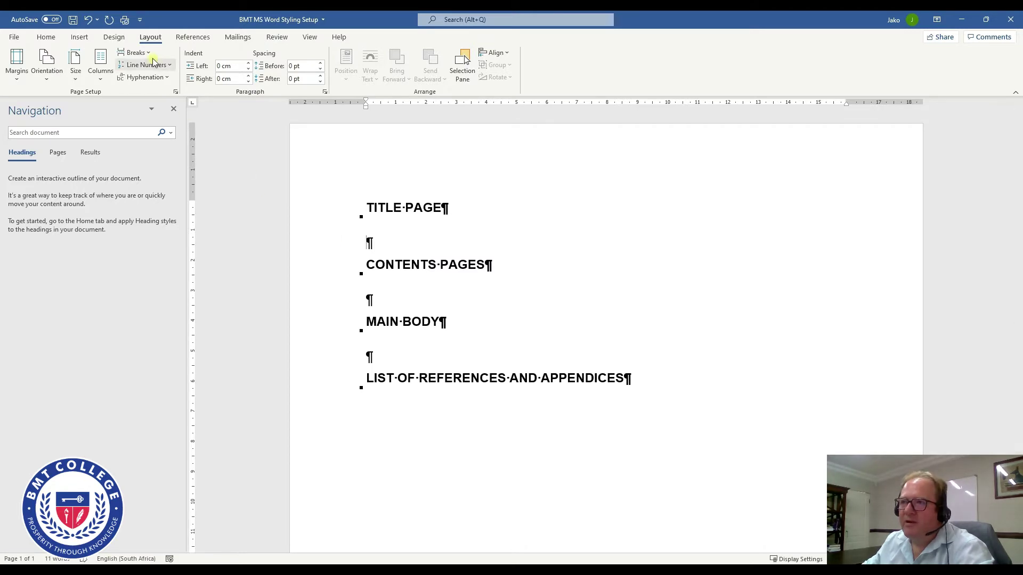
pyautogui.click(135, 52)
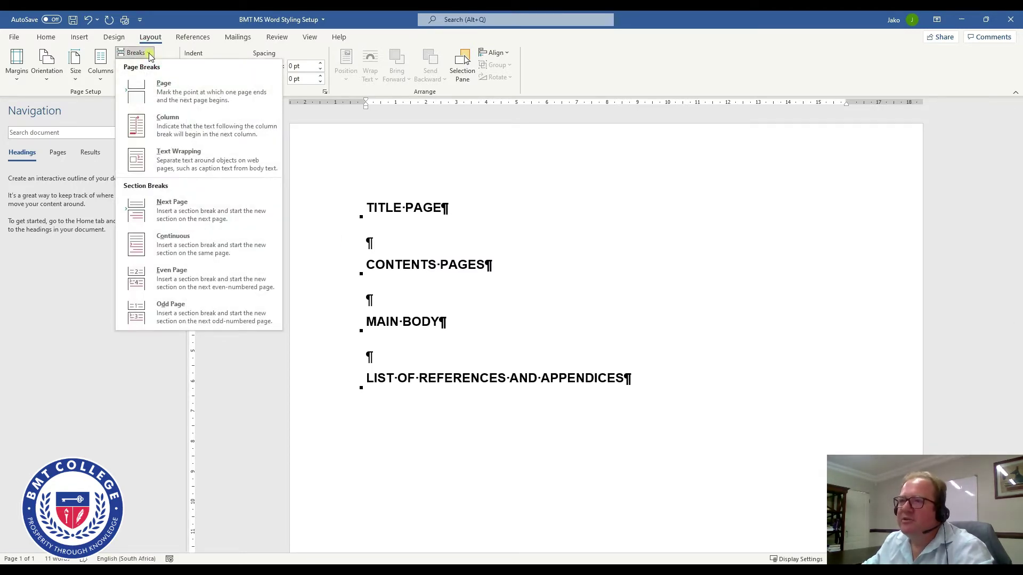
pyautogui.click(376, 234)
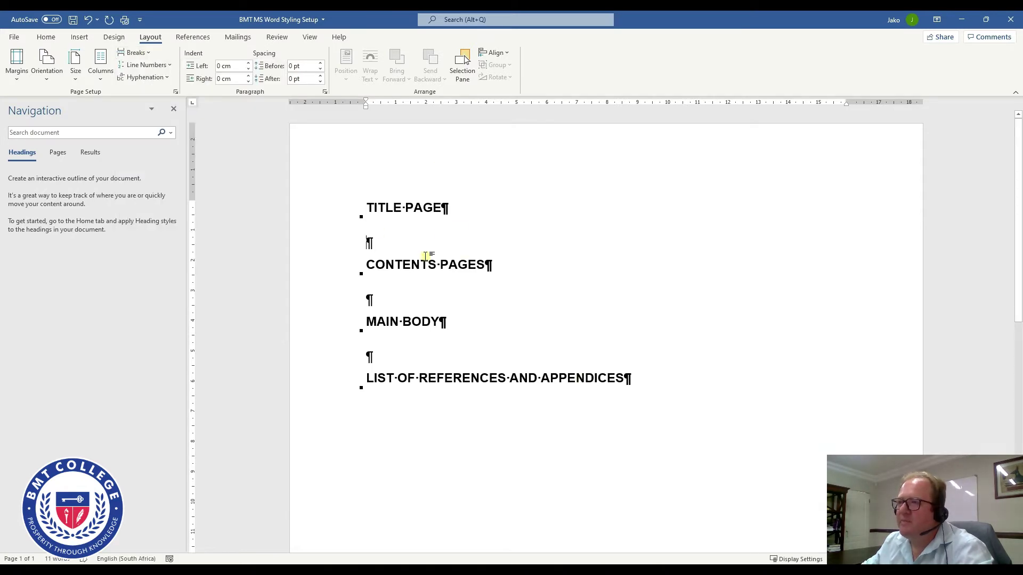
pyautogui.click(149, 53)
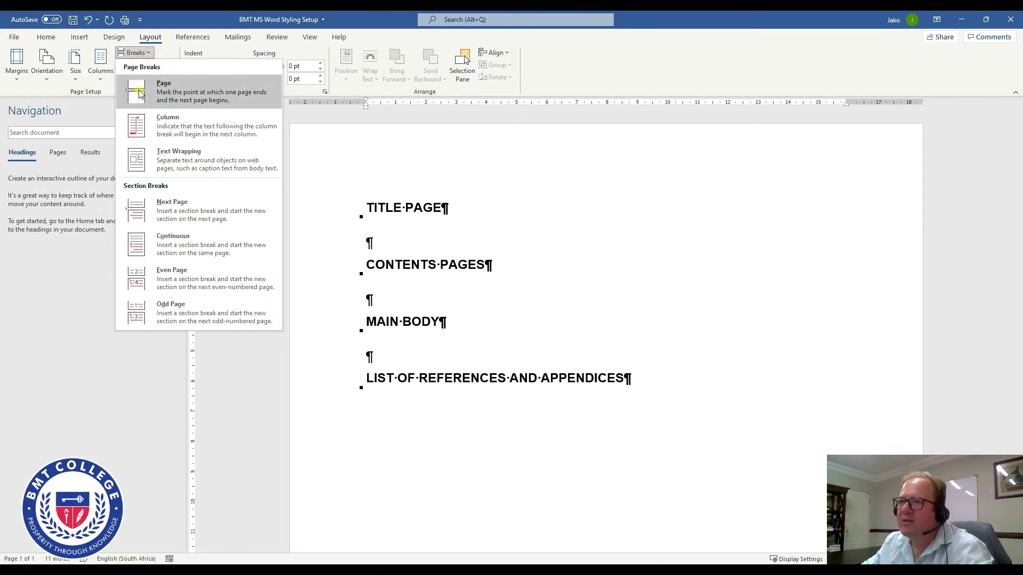
pyautogui.click(139, 94)
# Examine the page break marker below TITLE PAGE and where the remaining headings start on the following page
pyautogui.scroll(3, 347, 237)
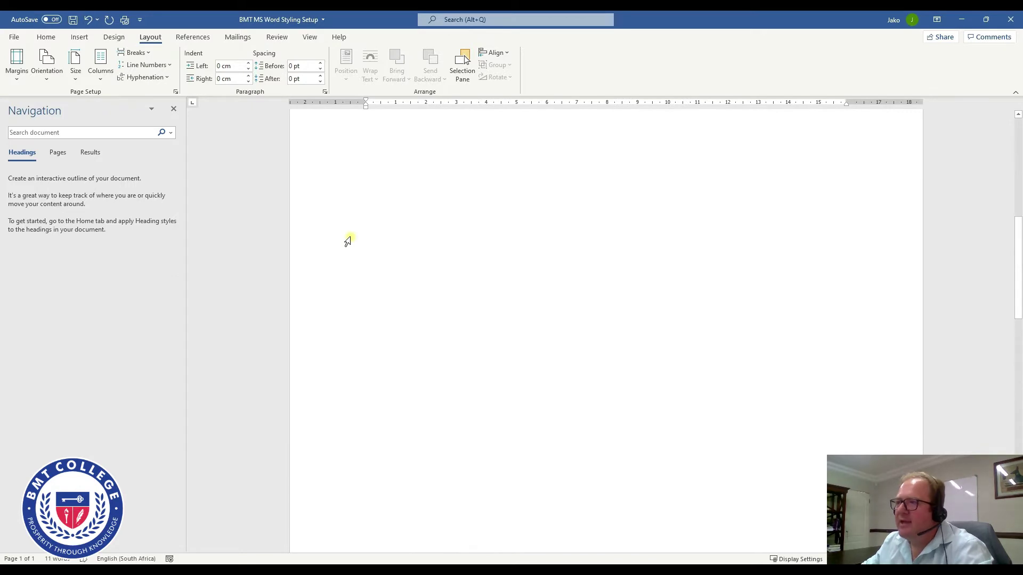
pyautogui.scroll(4, 347, 237)
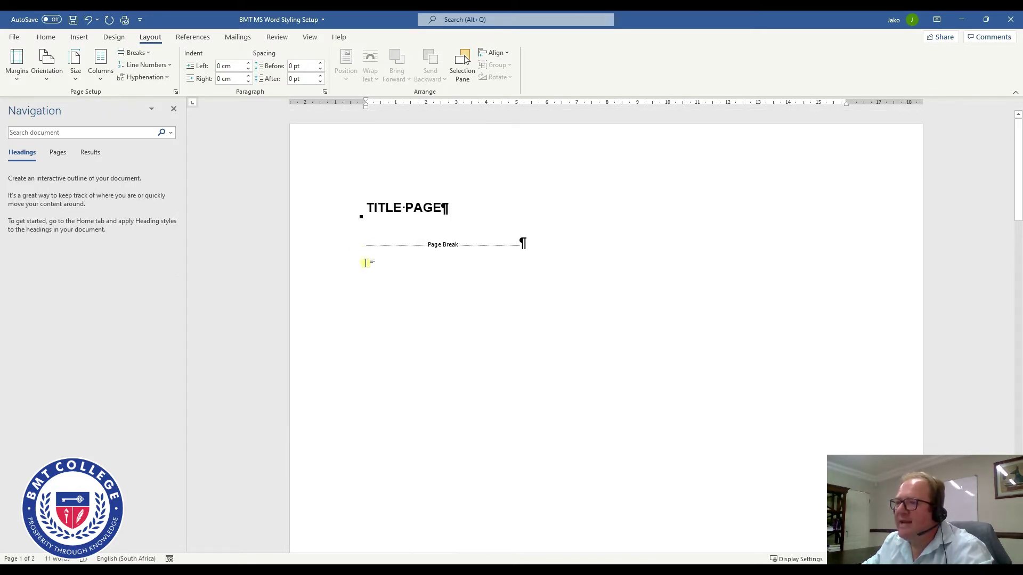
pyautogui.doubleClick(480, 242)
pyautogui.click(384, 247)
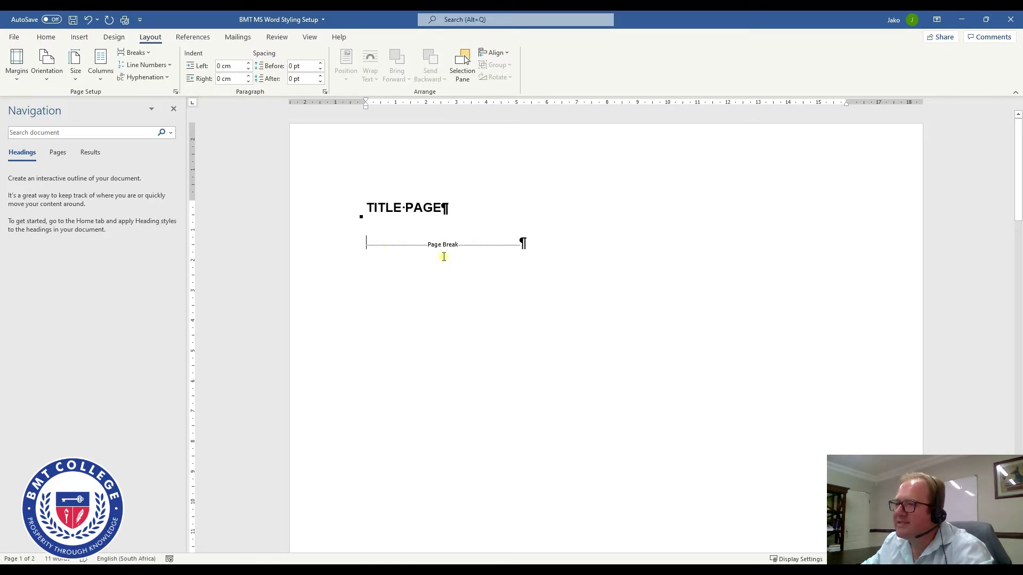
pyautogui.scroll(-4, 483, 261)
pyautogui.scroll(-7, 483, 265)
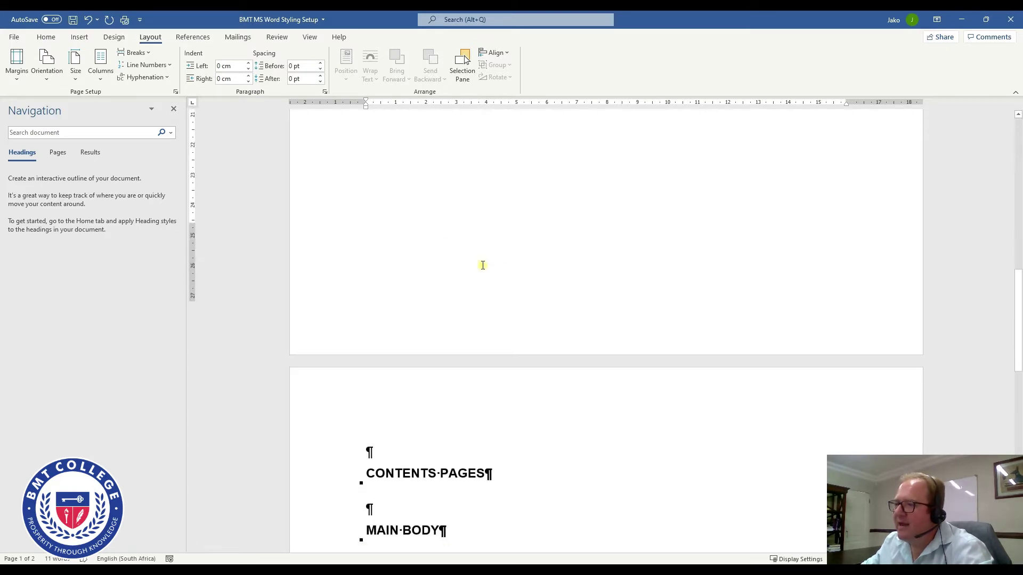
pyautogui.click(379, 138)
pyautogui.scroll(1, 392, 178)
pyautogui.scroll(2, 391, 179)
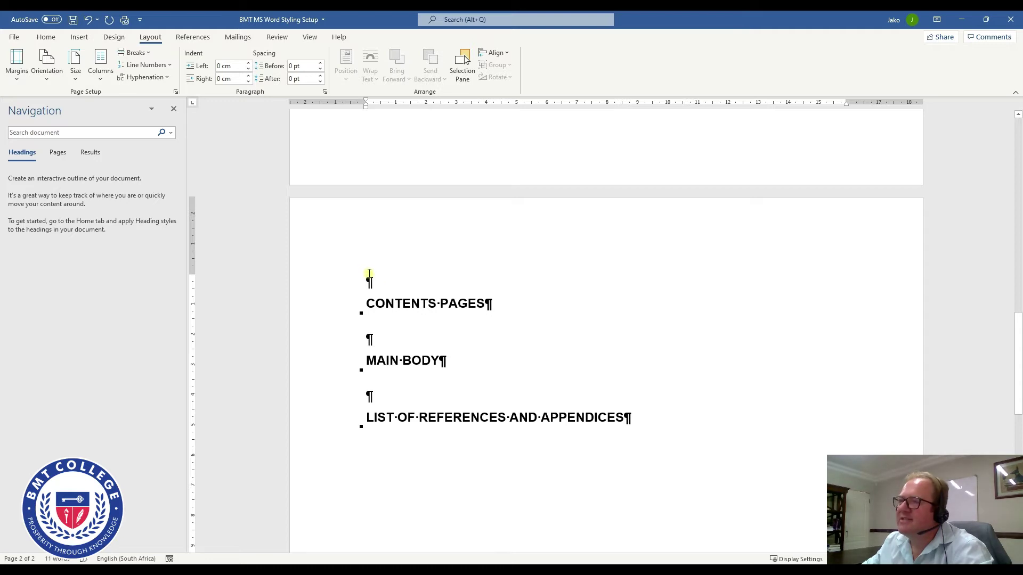
pyautogui.scroll(10, 367, 274)
pyautogui.scroll(5, 369, 273)
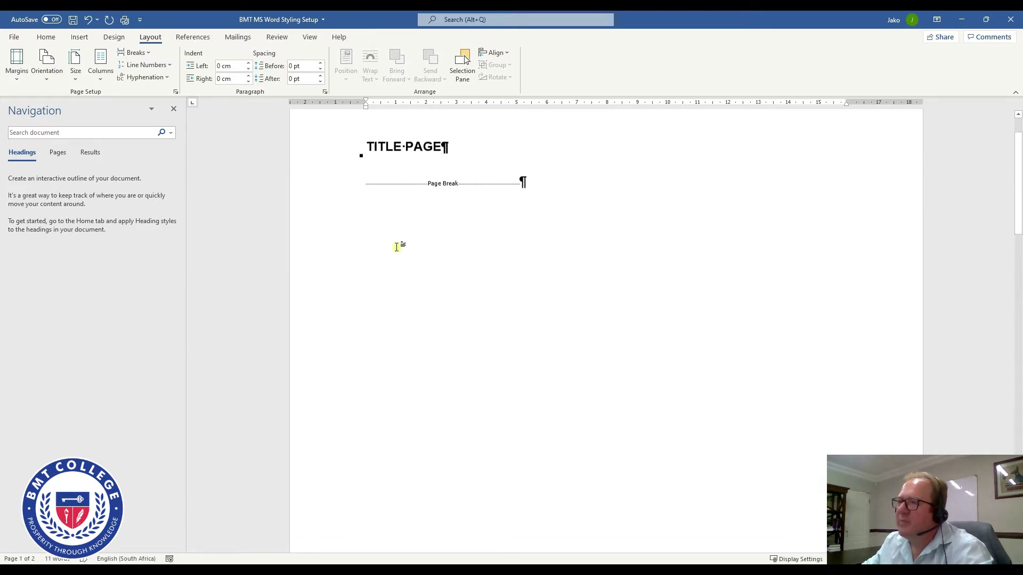
# Add 12 blank paragraphs between the TITLE PAGE heading and the page break
pyautogui.click(368, 180)
pyautogui.press('Return')
pyautogui.press('Return')
pyautogui.press('Return')
pyautogui.press('Return')
pyautogui.press('Return')
pyautogui.press('Return')
pyautogui.press('Return')
pyautogui.press('Return')
pyautogui.press('Return')
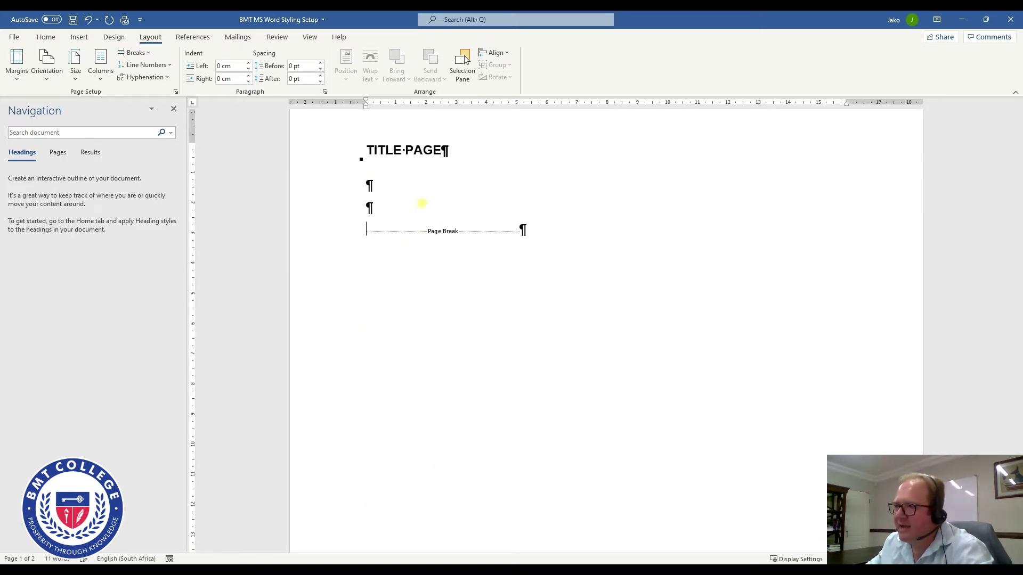
pyautogui.press('Return')
pyautogui.press('Return')
pyautogui.press('Return')
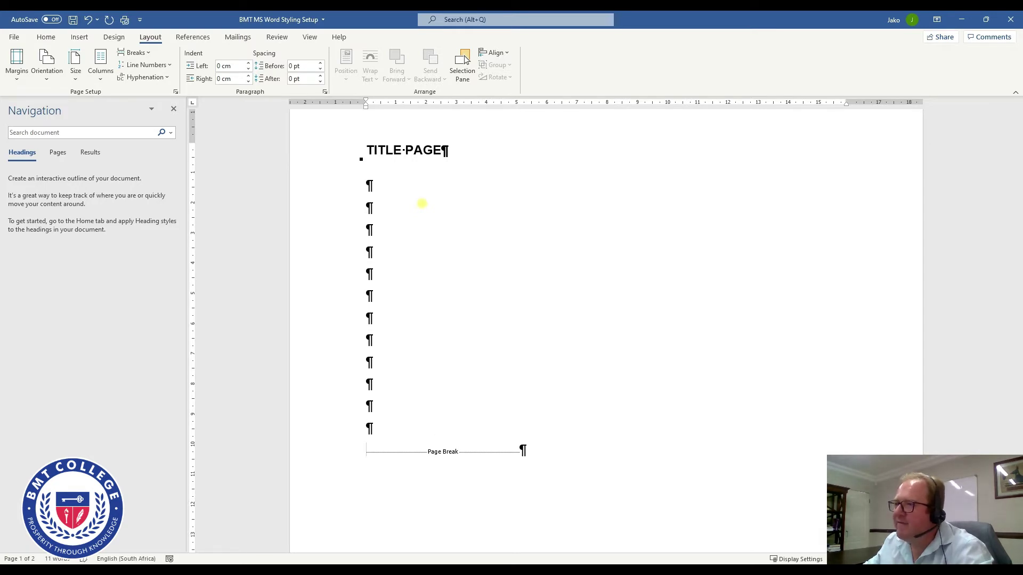
# Review the blank paragraphs above the page break and the position of the headings on the second page
pyautogui.scroll(-3, 407, 266)
pyautogui.scroll(3, 386, 139)
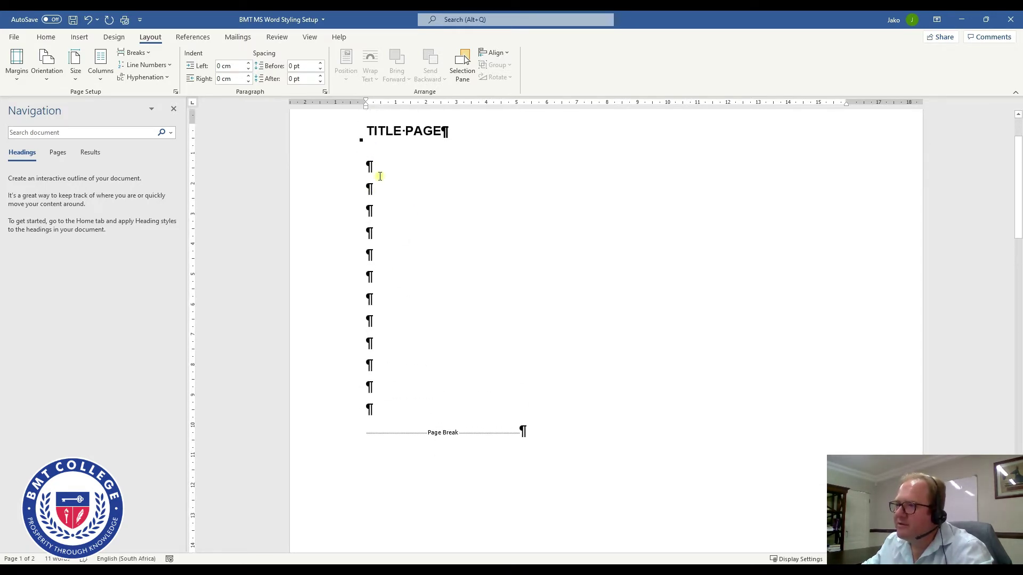
pyautogui.moveTo(379, 166); pyautogui.dragTo(390, 401)
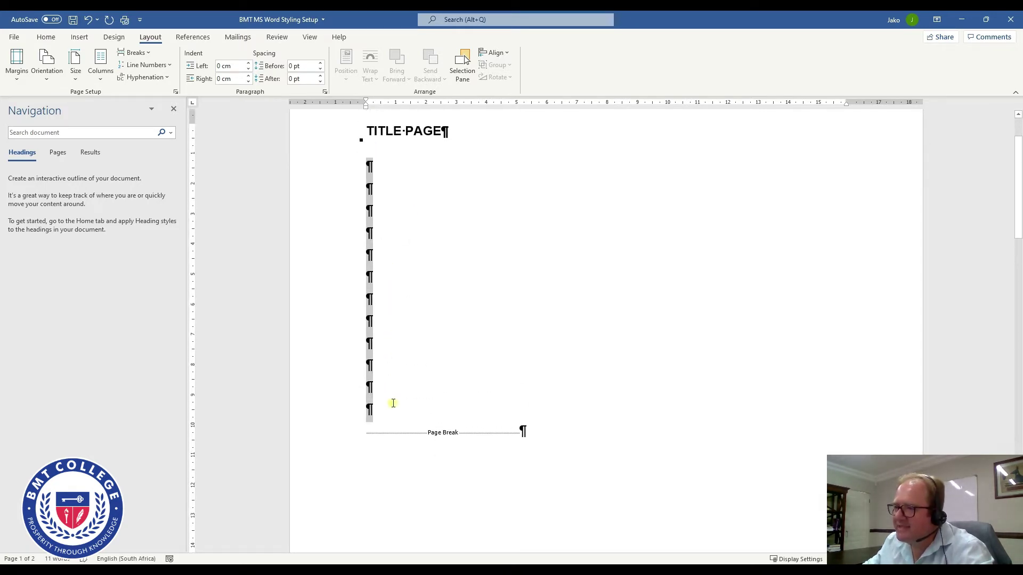
pyautogui.scroll(-1, 394, 400)
pyautogui.scroll(-1, 468, 308)
pyautogui.scroll(-3, 464, 294)
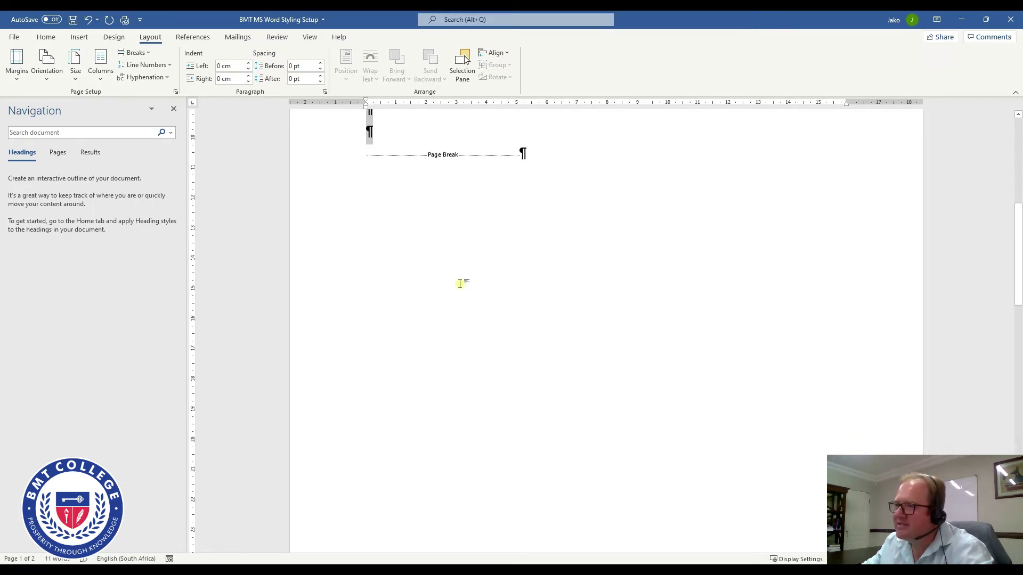
pyautogui.scroll(-6, 445, 228)
pyautogui.click(381, 362)
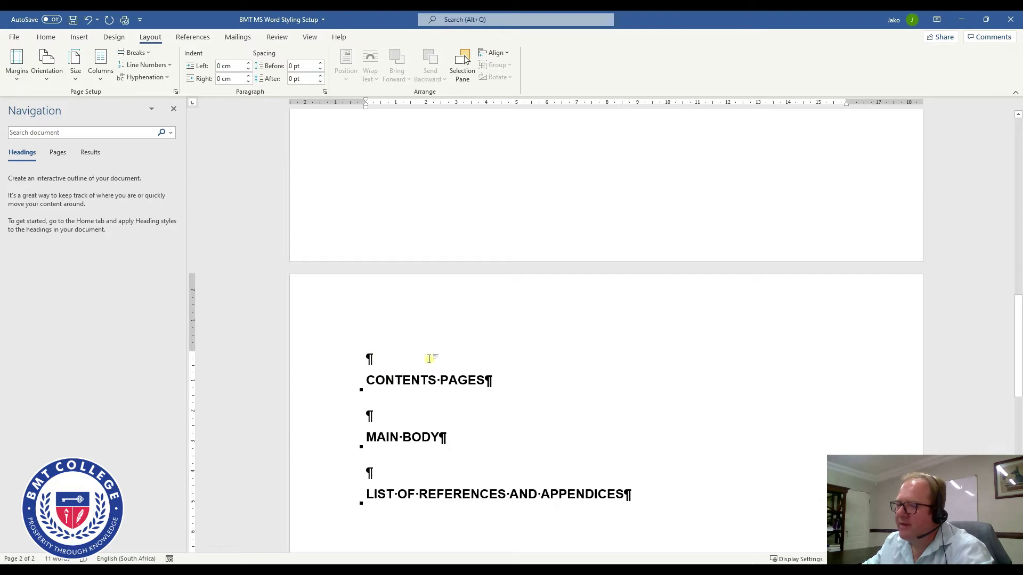
# Delete the page break below the blank paragraphs on the title page
pyautogui.scroll(8, 446, 367)
pyautogui.click(519, 347)
pyautogui.doubleClick(445, 347)
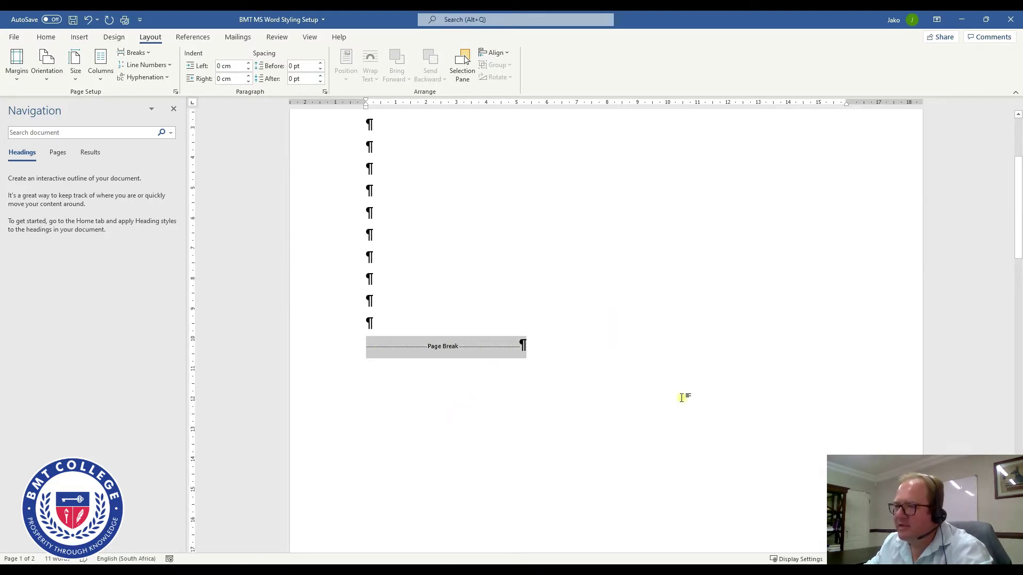
pyautogui.press('Delete')
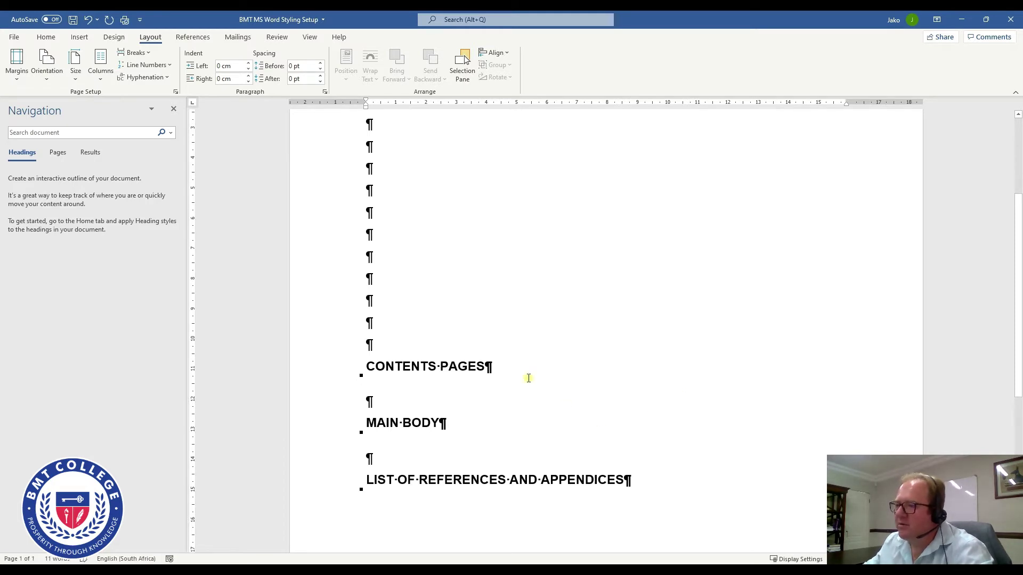
# Delete the 12 extra blank paragraphs below the TITLE PAGE heading, keeping one above CONTENTS PAGES
pyautogui.scroll(-3, 472, 367)
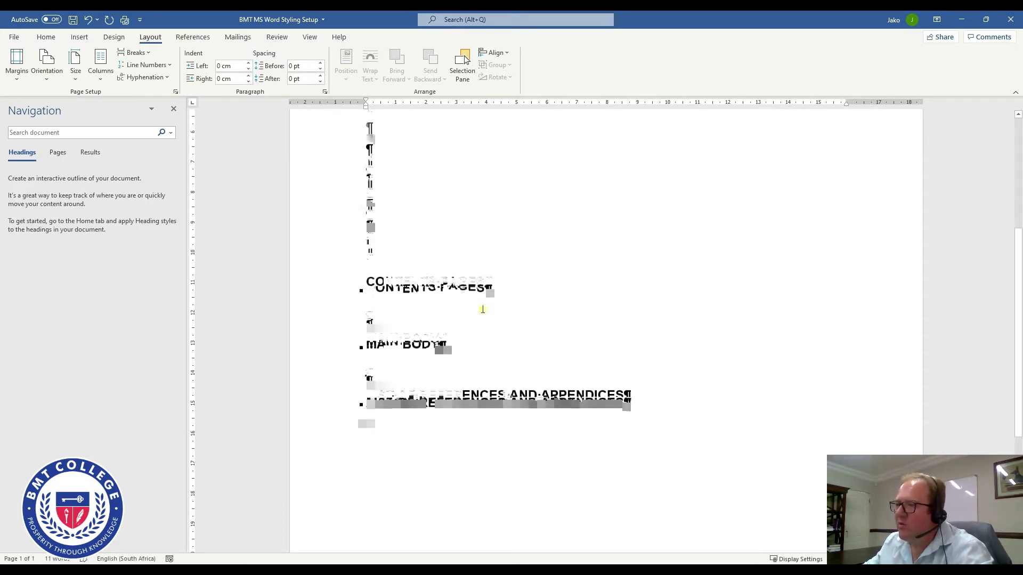
pyautogui.scroll(-8, 466, 299)
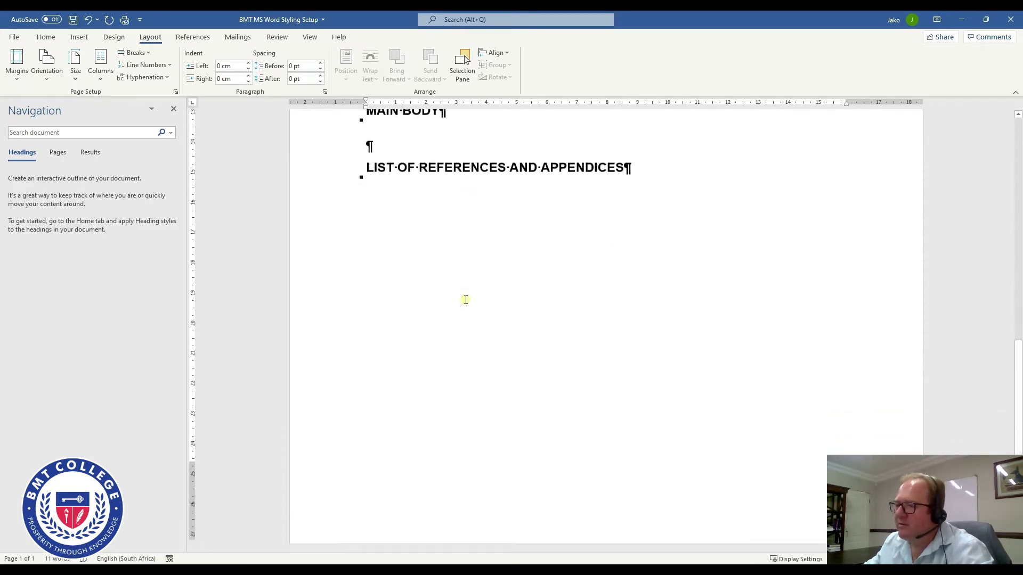
pyautogui.scroll(7, 466, 299)
pyautogui.scroll(7, 465, 301)
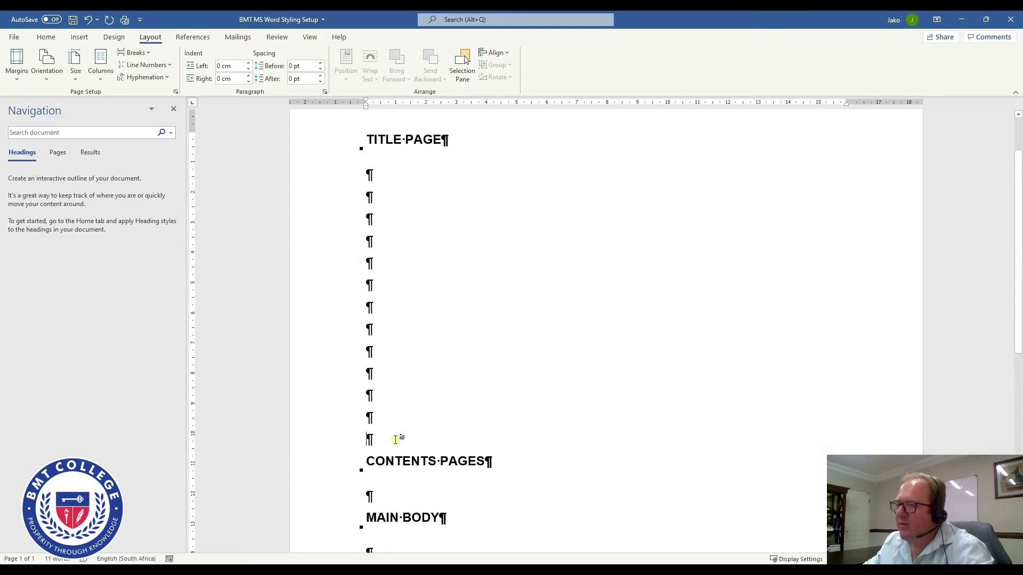
pyautogui.moveTo(393, 440); pyautogui.dragTo(379, 178)
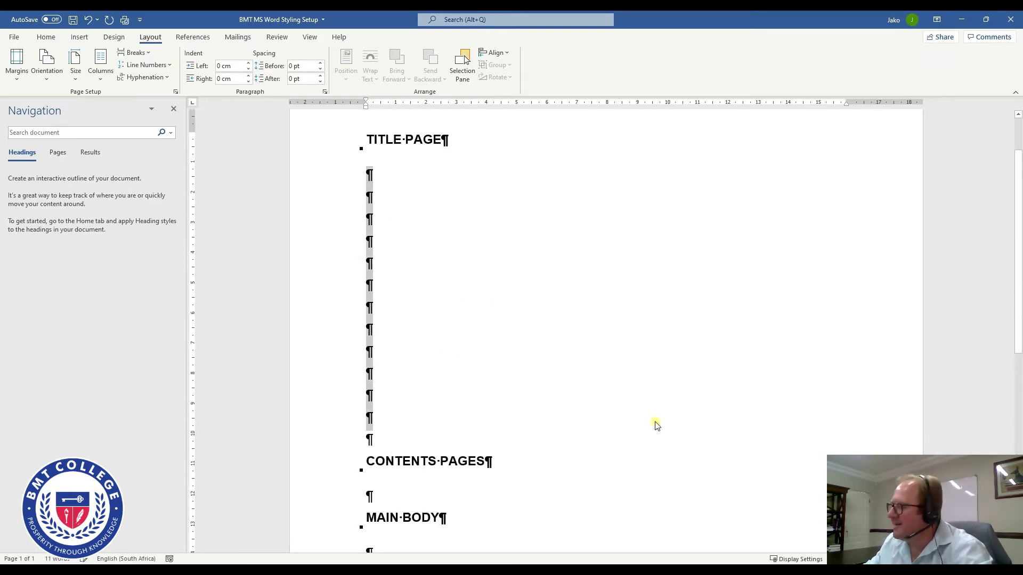
pyautogui.press('Delete')
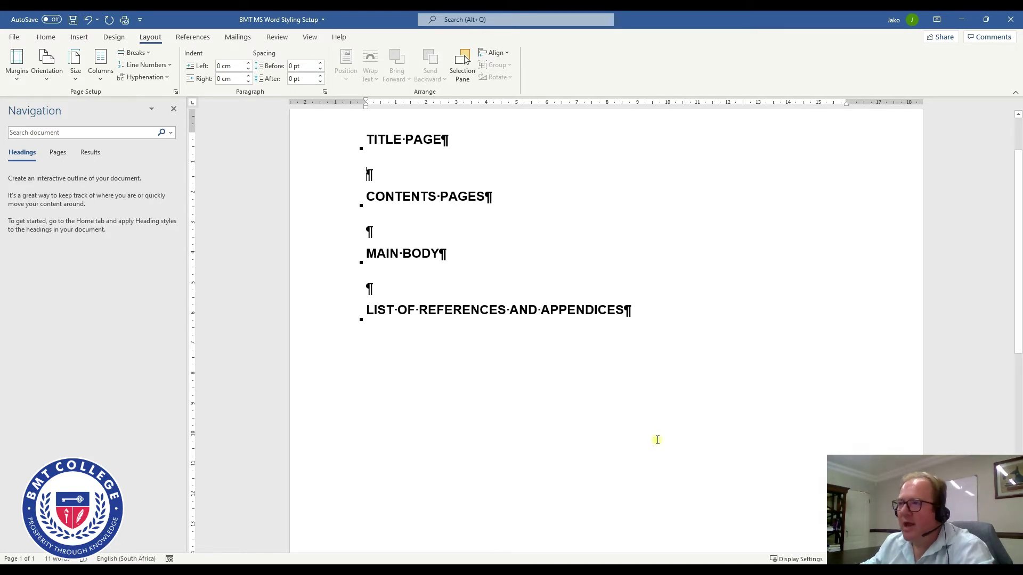
# Insert a Next Page section break below the TITLE PAGE heading and add a blank paragraph above the break
pyautogui.scroll(2, 575, 413)
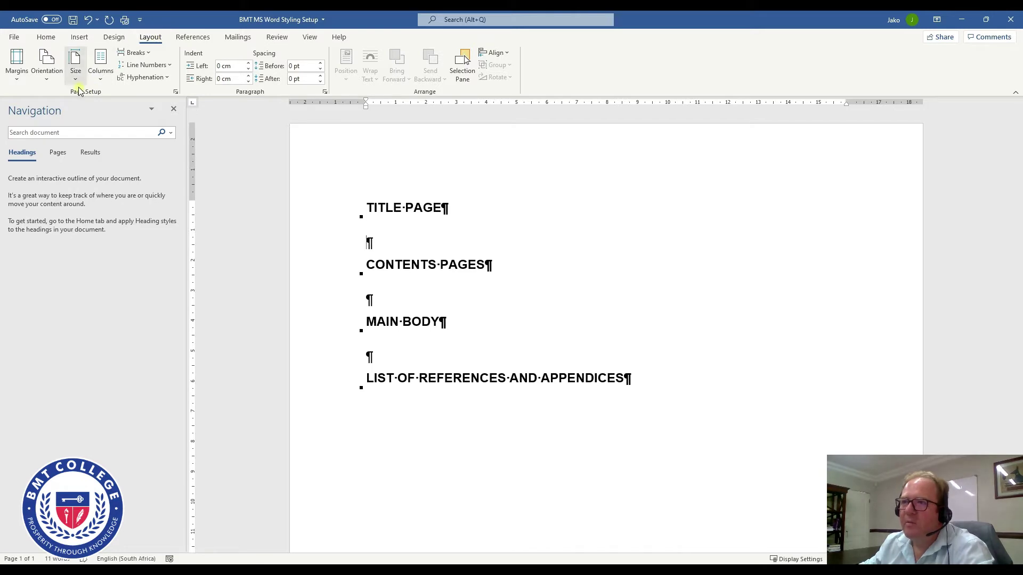
pyautogui.click(141, 53)
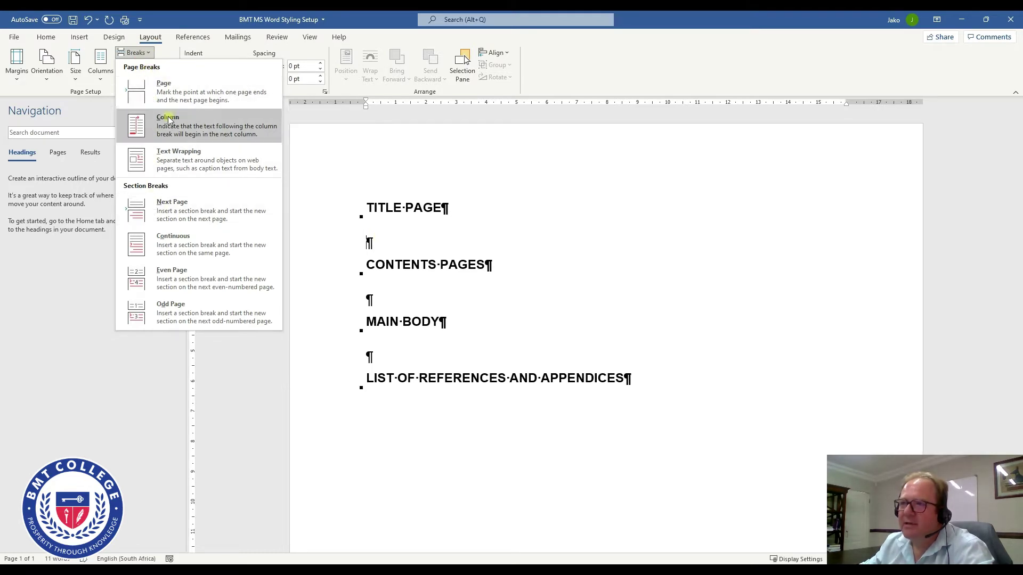
pyautogui.click(167, 210)
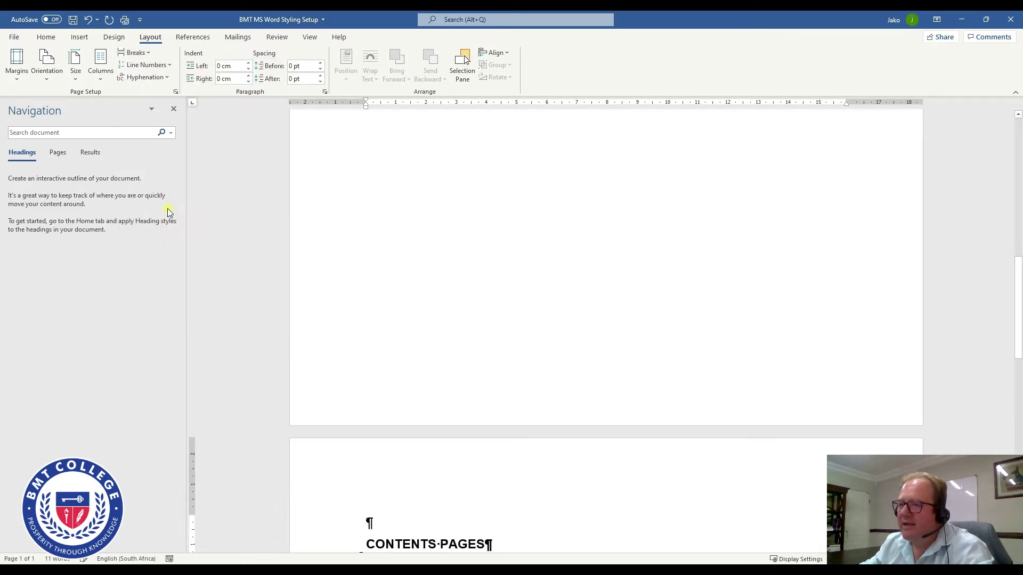
pyautogui.scroll(10, 445, 356)
pyautogui.click(445, 207)
pyautogui.press('Return')
pyautogui.press('Return')
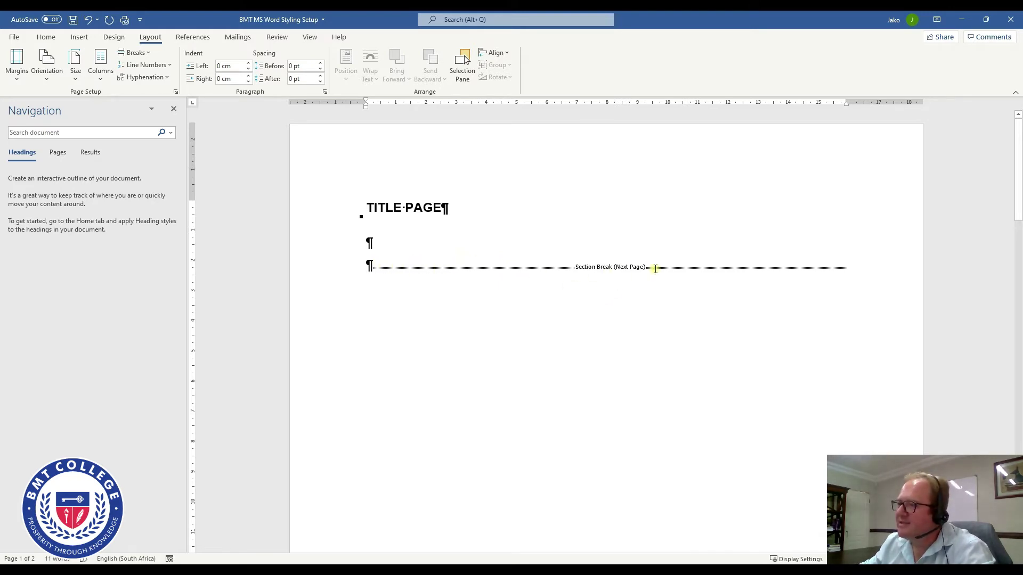
# Examine the section break on the title page and compare the header and footer section labels on the title and contents pages
pyautogui.scroll(-10, 507, 258)
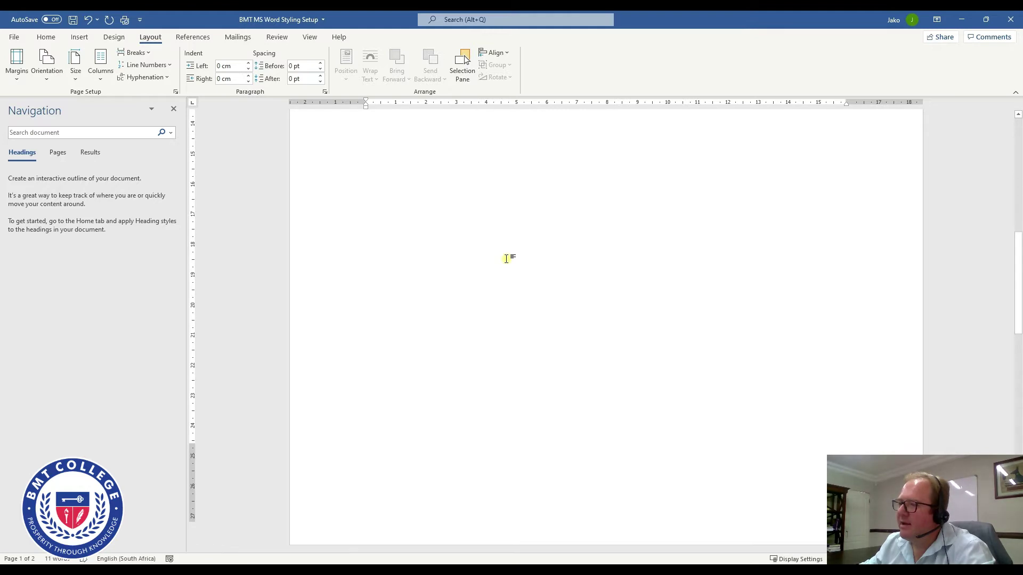
pyautogui.scroll(10, 507, 258)
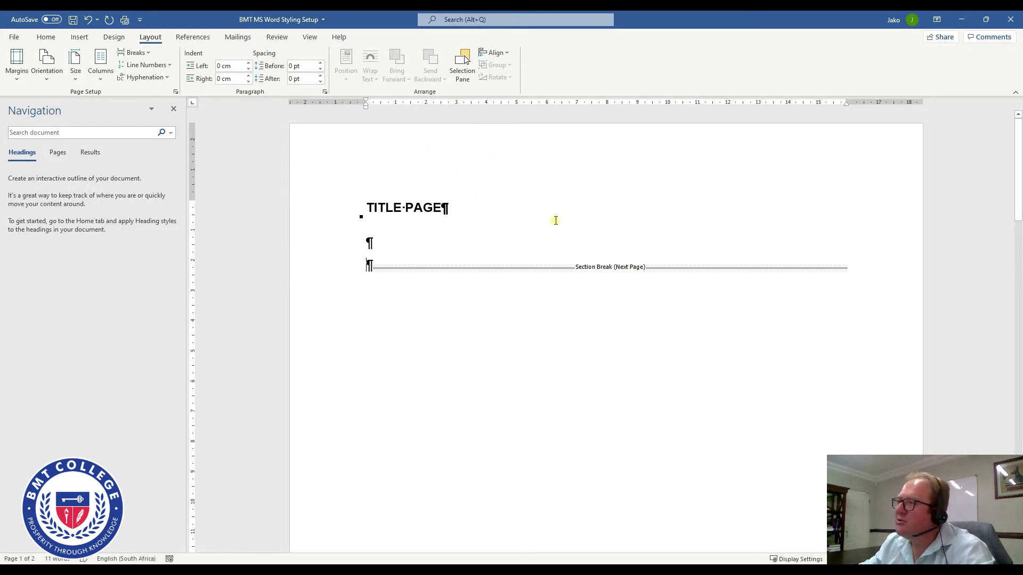
pyautogui.scroll(-3, 526, 208)
pyautogui.scroll(3, 525, 205)
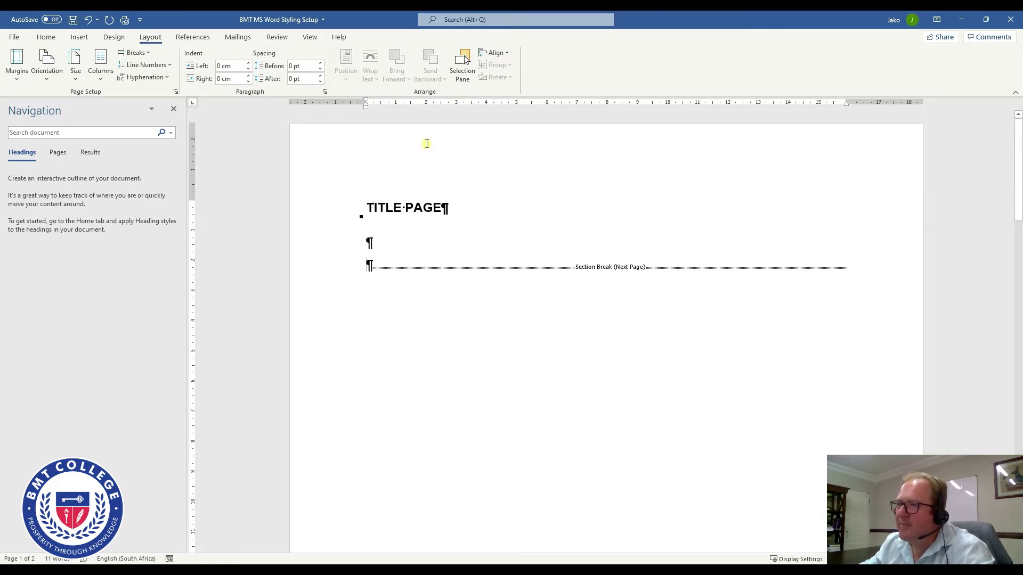
pyautogui.doubleClick(381, 145)
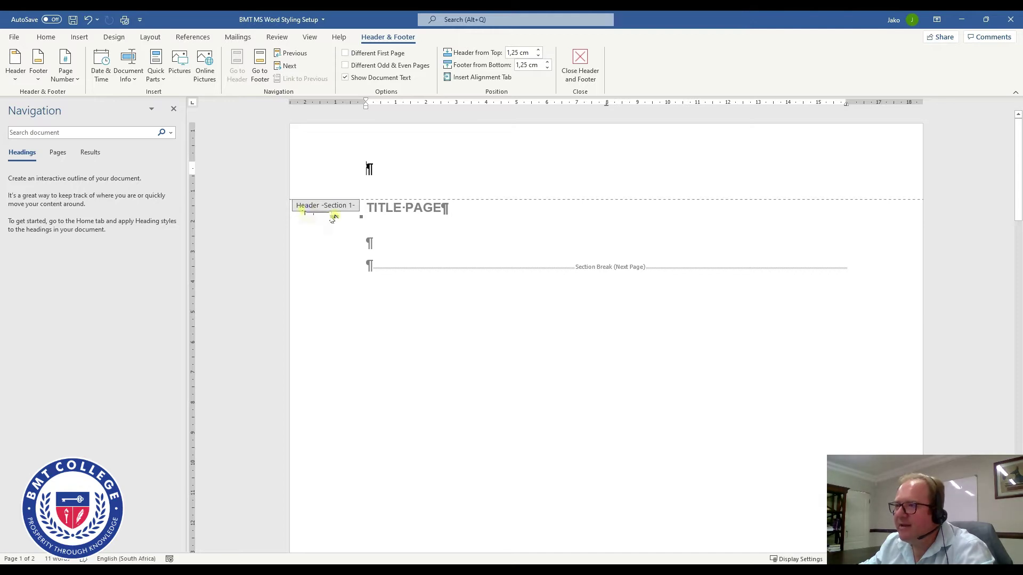
pyautogui.scroll(-15, 371, 200)
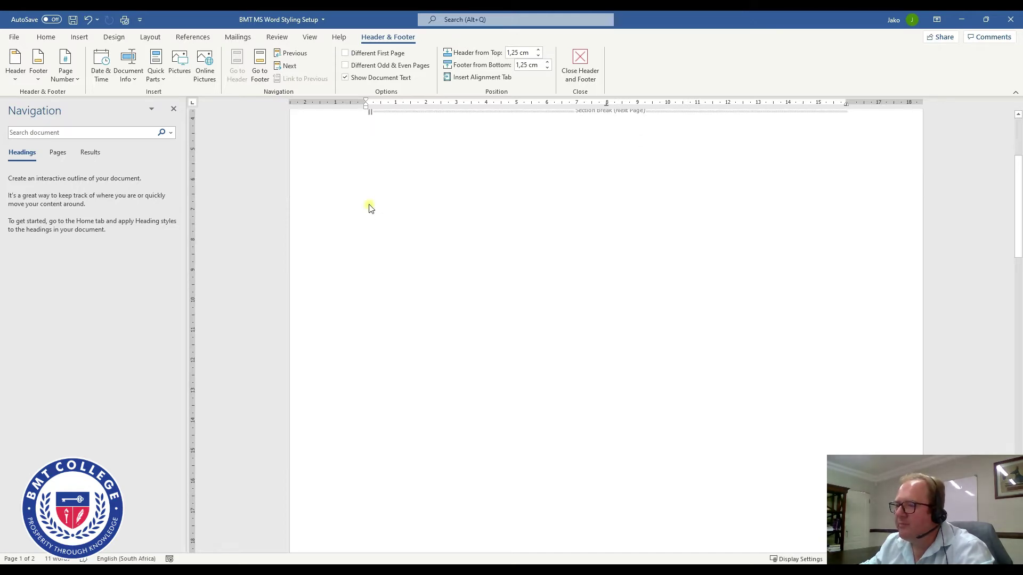
pyautogui.scroll(-4, 387, 213)
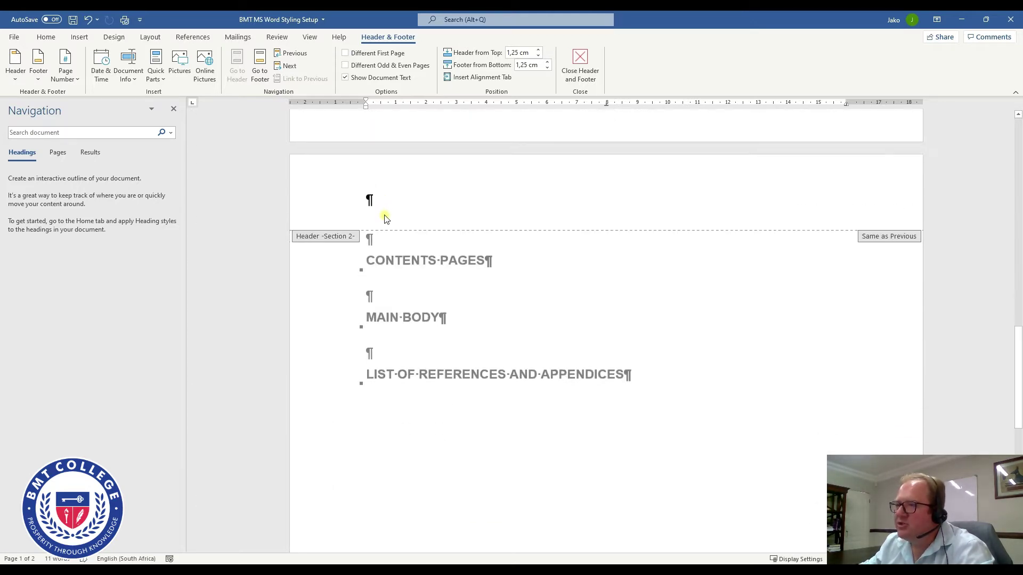
pyautogui.scroll(12, 418, 280)
pyautogui.scroll(8, 418, 277)
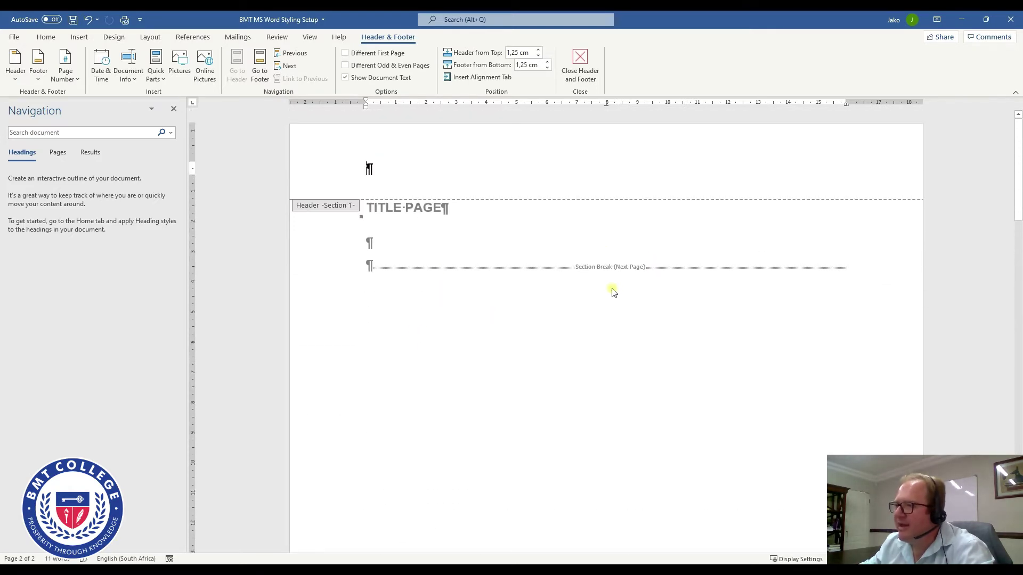
pyautogui.scroll(-12, 446, 266)
pyautogui.scroll(-3, 441, 341)
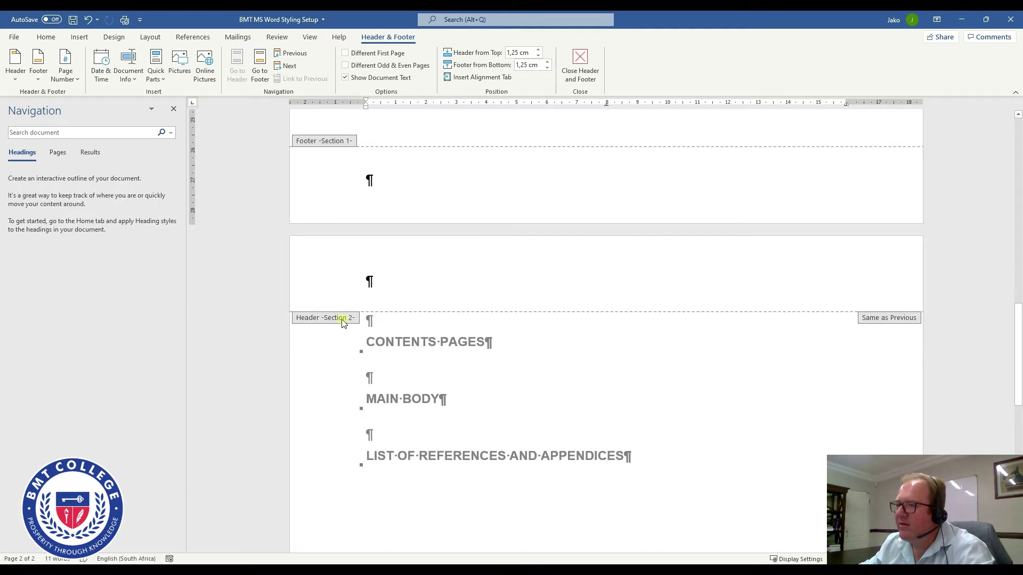
pyautogui.scroll(-14, 378, 296)
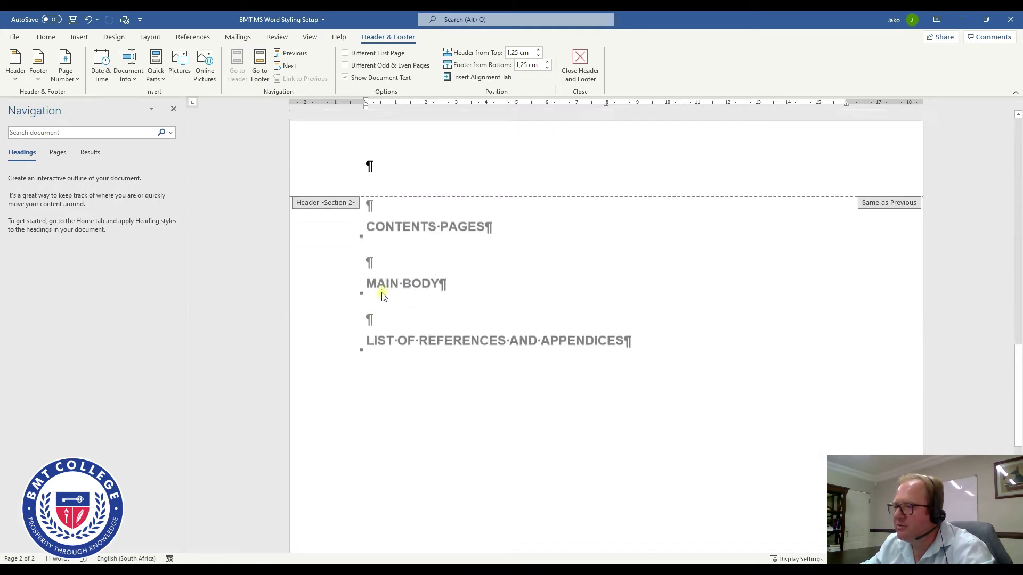
pyautogui.scroll(15, 382, 297)
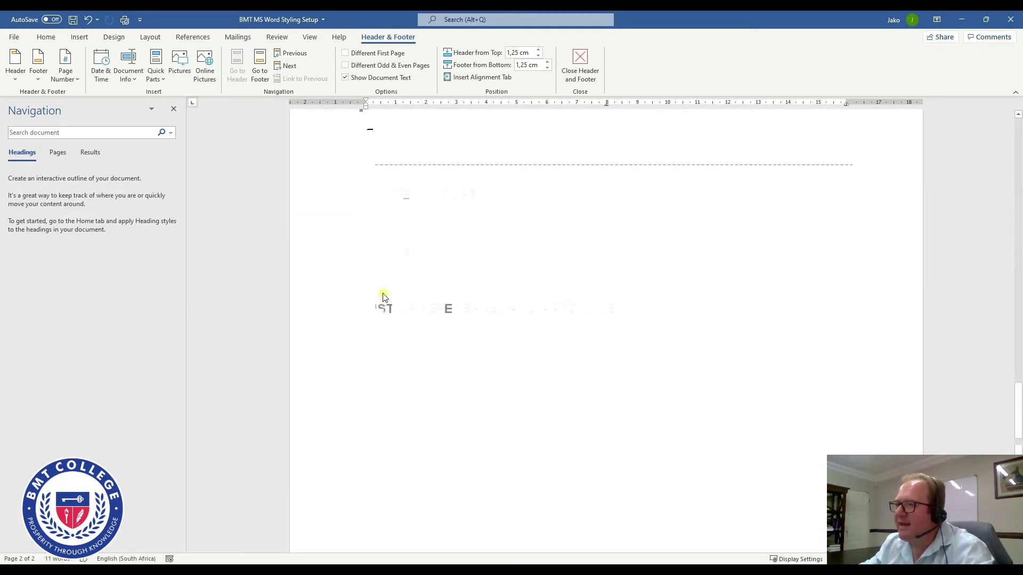
pyautogui.doubleClick(443, 417)
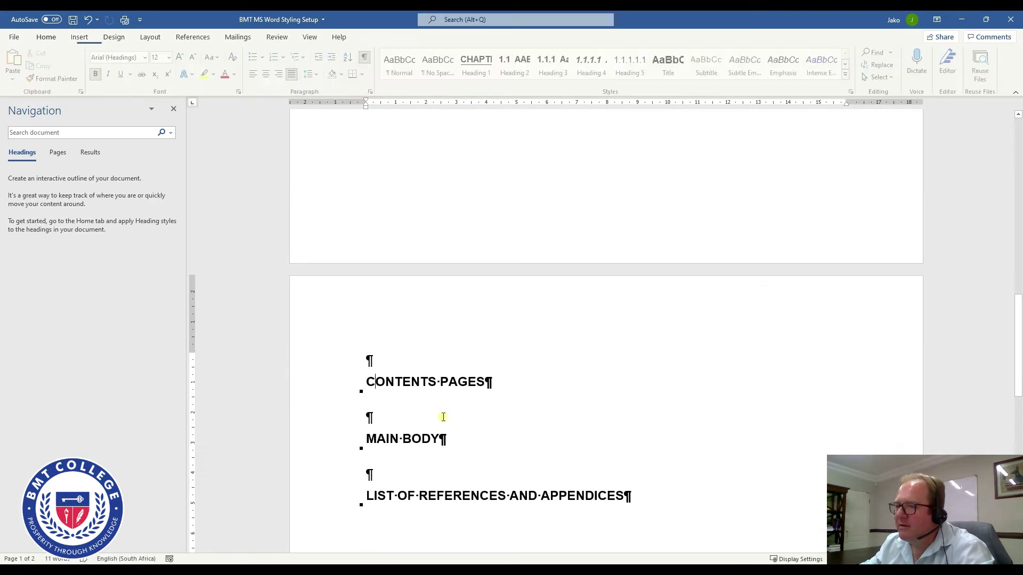
# Insert a page break between the CONTENTS PAGES and MAIN BODY headings
pyautogui.click(361, 419)
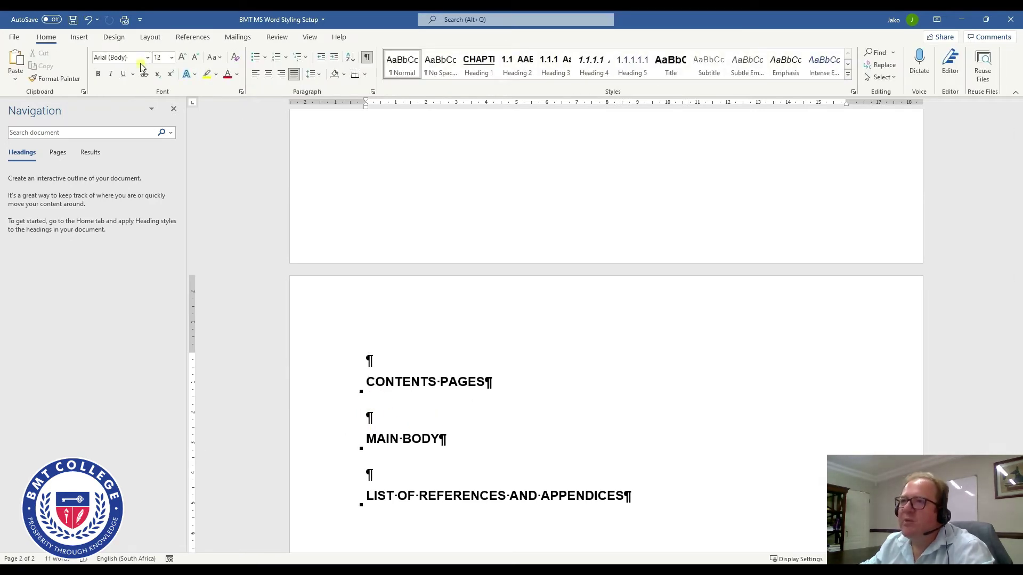
pyautogui.click(151, 38)
pyautogui.click(151, 53)
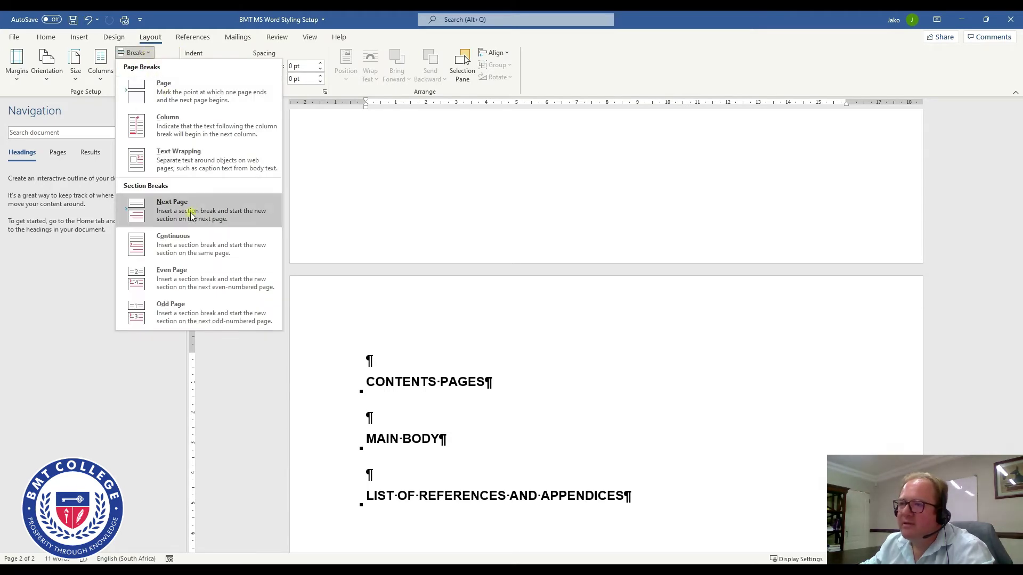
pyautogui.click(161, 92)
pyautogui.scroll(-3, 319, 265)
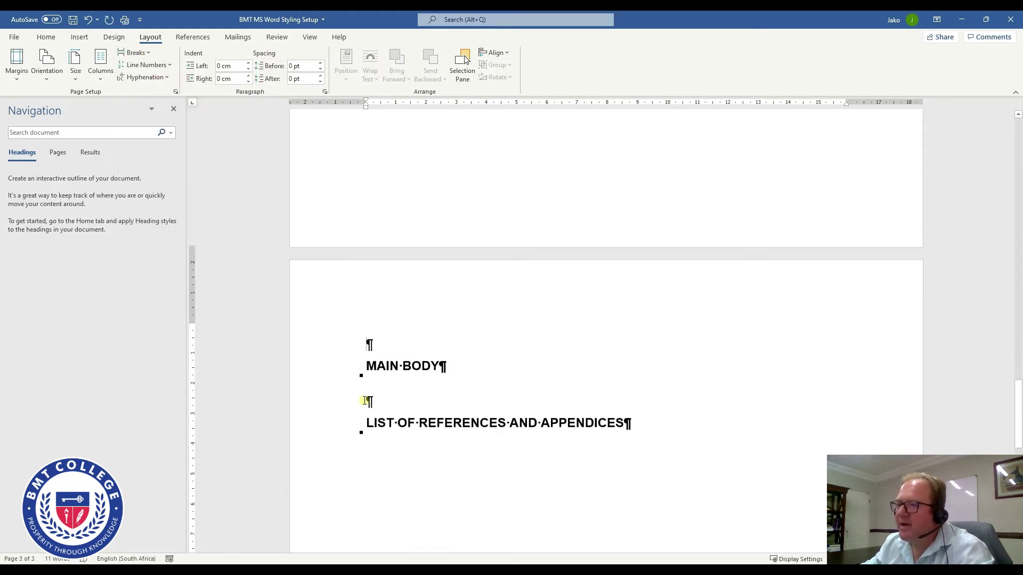
# Open the header on the main body page and compare its section label with the contents page header
pyautogui.doubleClick(381, 270)
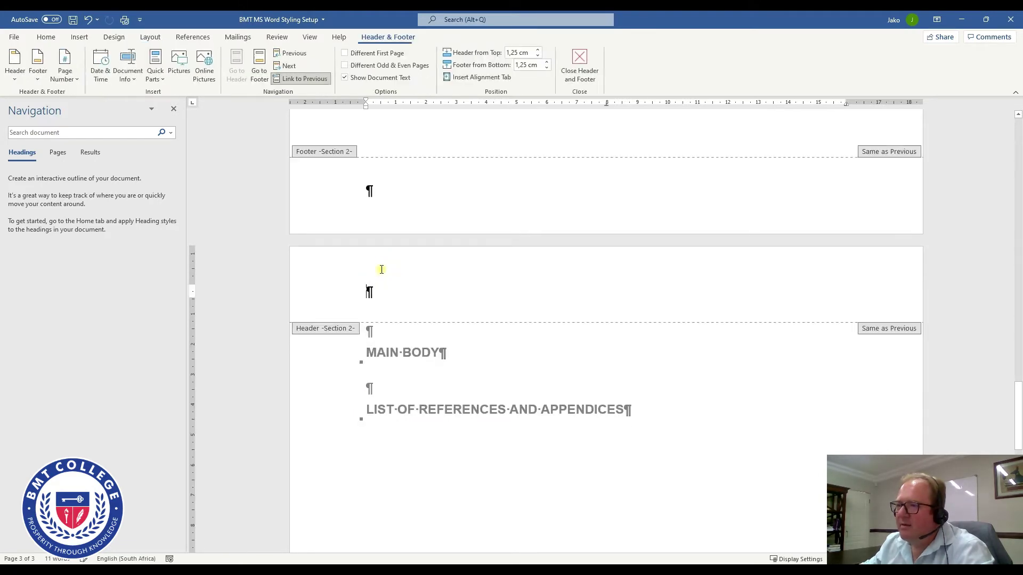
pyautogui.scroll(5, 396, 347)
pyautogui.scroll(5, 397, 345)
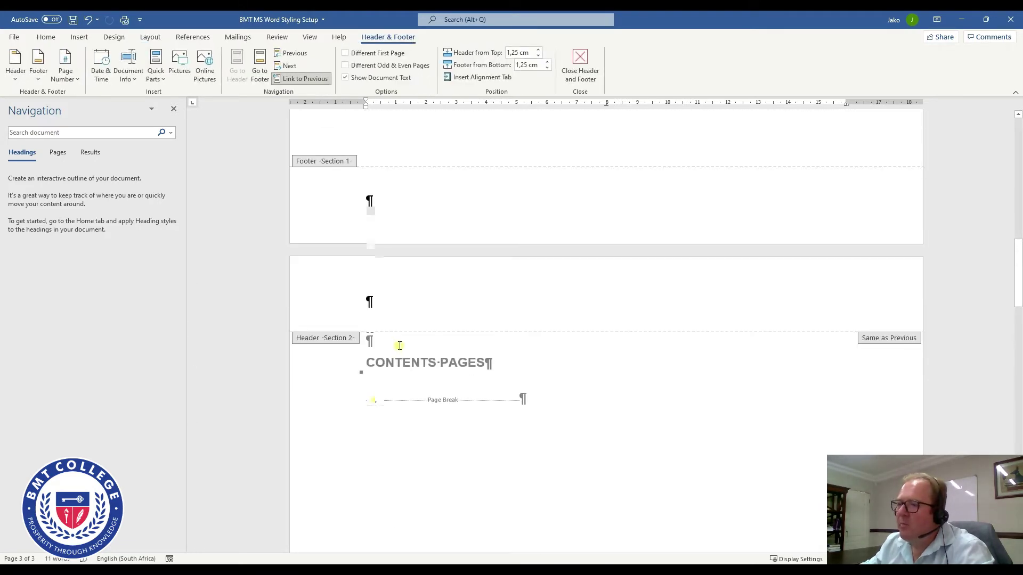
pyautogui.scroll(-15, 349, 371)
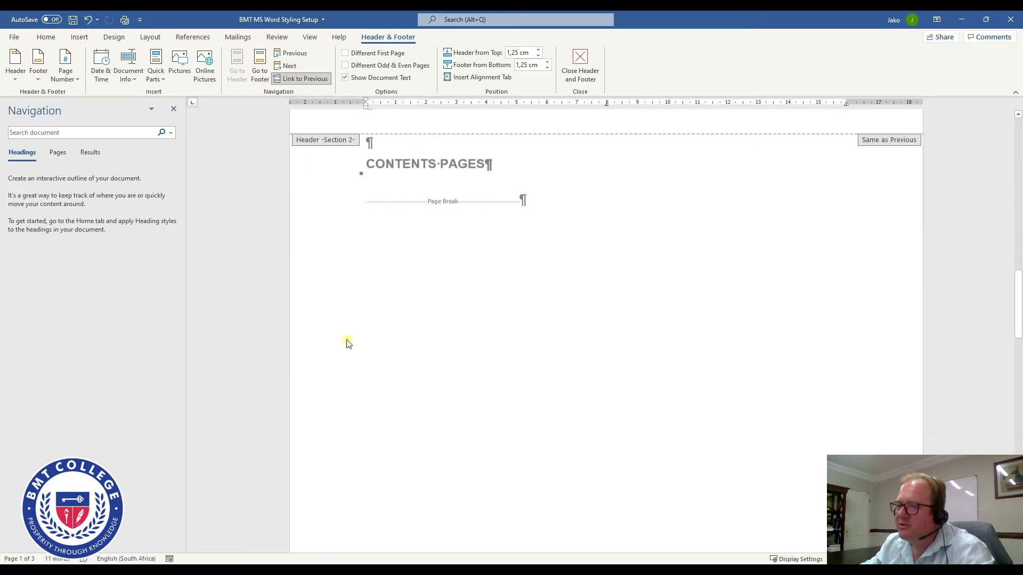
pyautogui.scroll(1, 357, 213)
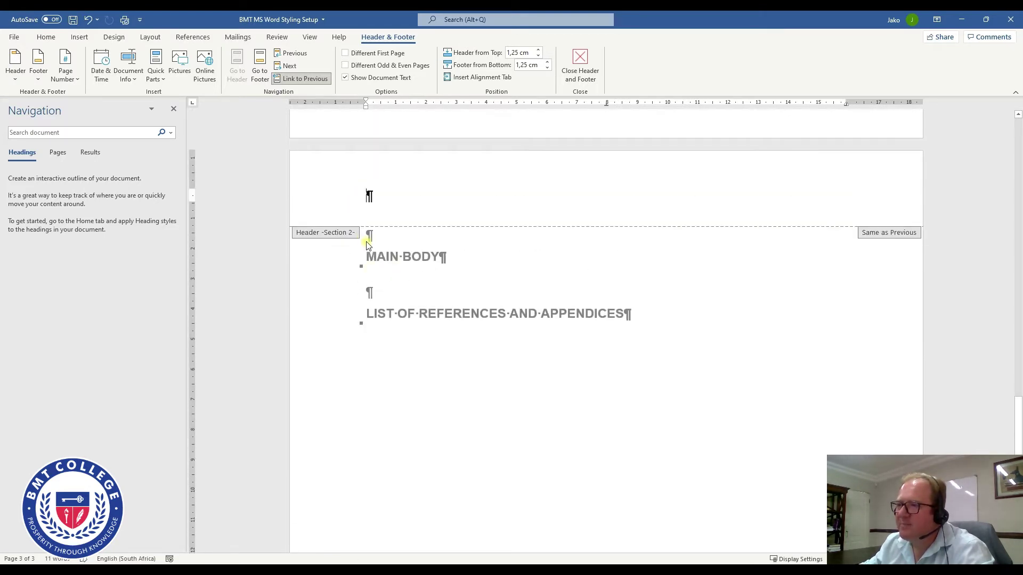
pyautogui.scroll(15, 403, 292)
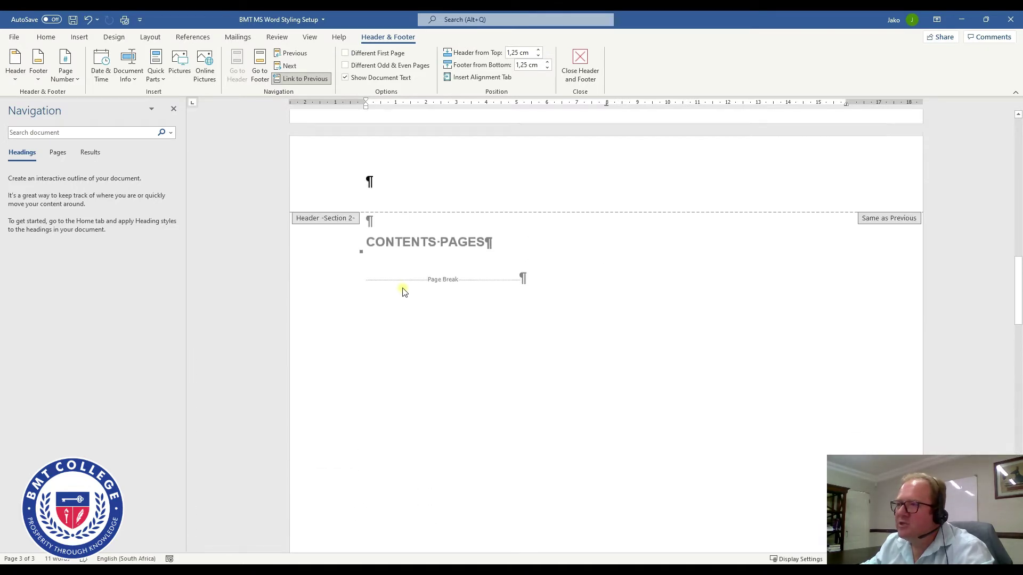
# Close the header view and delete the page break below the CONTENTS PAGES heading
pyautogui.doubleClick(554, 291)
pyautogui.click(336, 291)
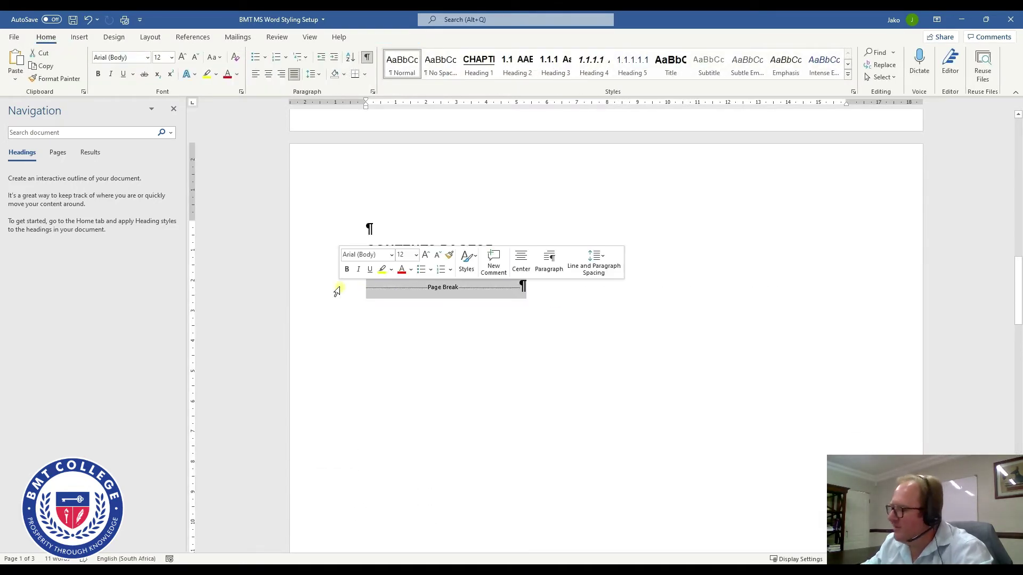
pyautogui.press('Delete')
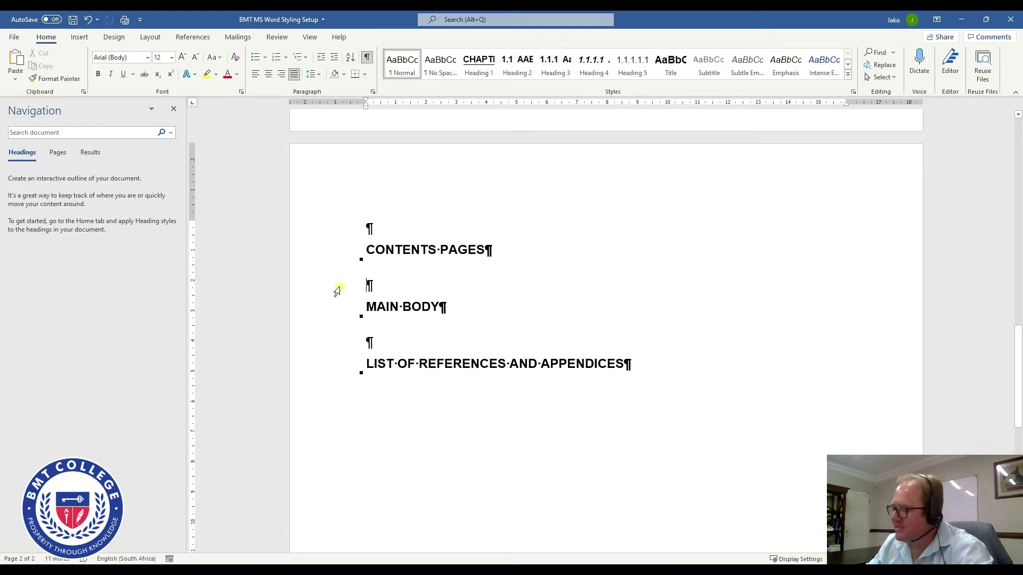
# Add blank paragraphs below CONTENTS PAGES until the MAIN BODY heading moves onto the following page
pyautogui.press('Return')
pyautogui.press('Return')
pyautogui.press('Return')
pyautogui.press('Return')
pyautogui.press('Return')
pyautogui.press('Return')
pyautogui.press('Return')
pyautogui.press('Return')
pyautogui.press('Return')
pyautogui.press('Return')
pyautogui.press('Return')
pyautogui.press('Return')
pyautogui.press('Return')
pyautogui.press('Return')
pyautogui.press('Return')
pyautogui.press('Return')
pyautogui.press('Return')
pyautogui.press('Return')
pyautogui.press('Return')
pyautogui.press('Return')
pyautogui.press('Return')
pyautogui.press('Return')
pyautogui.press('Return')
pyautogui.press('Return')
pyautogui.press('Return')
pyautogui.press('Return')
pyautogui.press('Return')
pyautogui.press('Return')
pyautogui.press('Return')
pyautogui.press('Return')
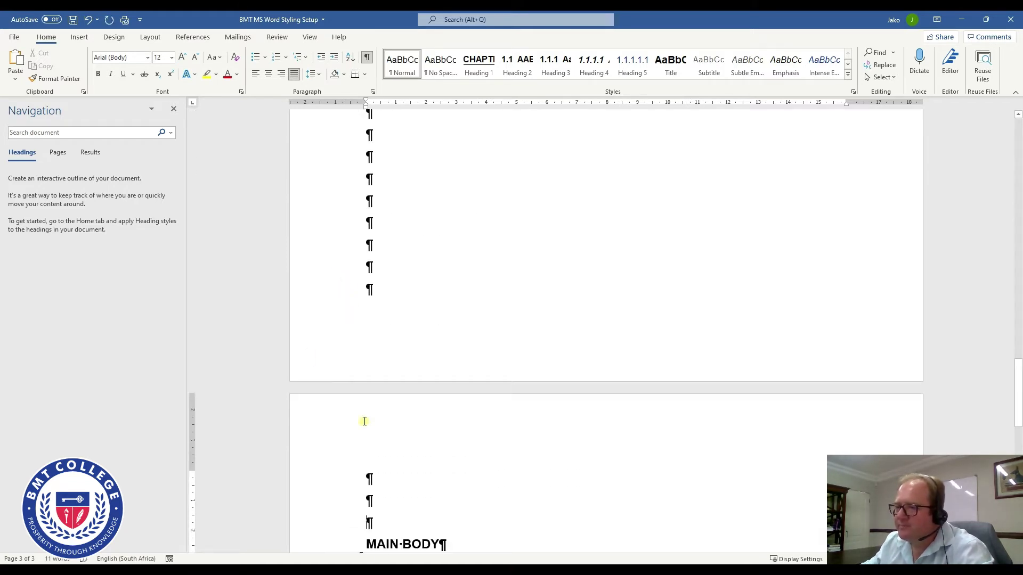
# Check the header and footer section labels around the MAIN BODY page and review the blank paragraphs below CONTENTS PAGES
pyautogui.doubleClick(407, 416)
pyautogui.scroll(-3, 346, 447)
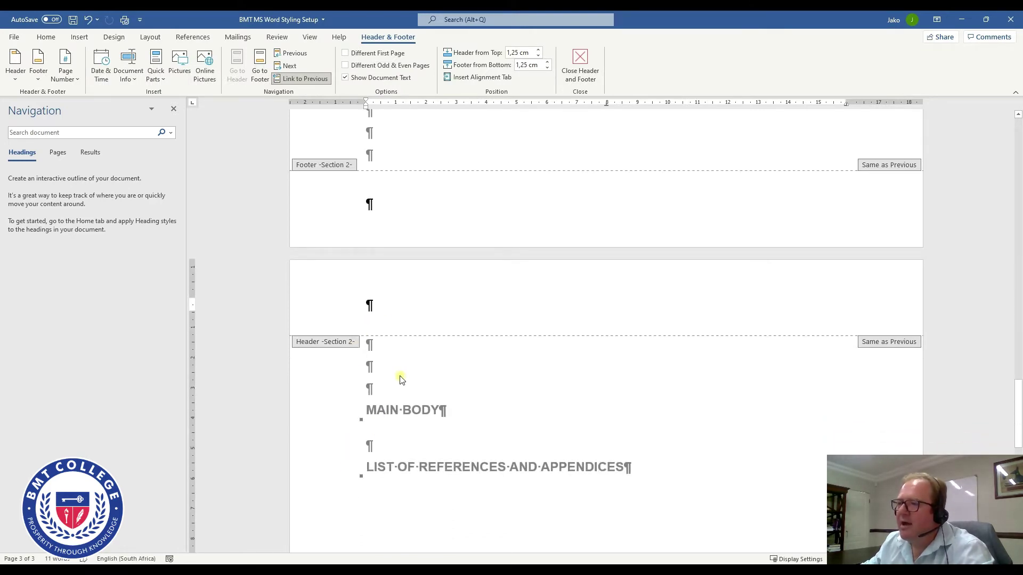
pyautogui.scroll(-1, 399, 379)
pyautogui.scroll(2, 373, 399)
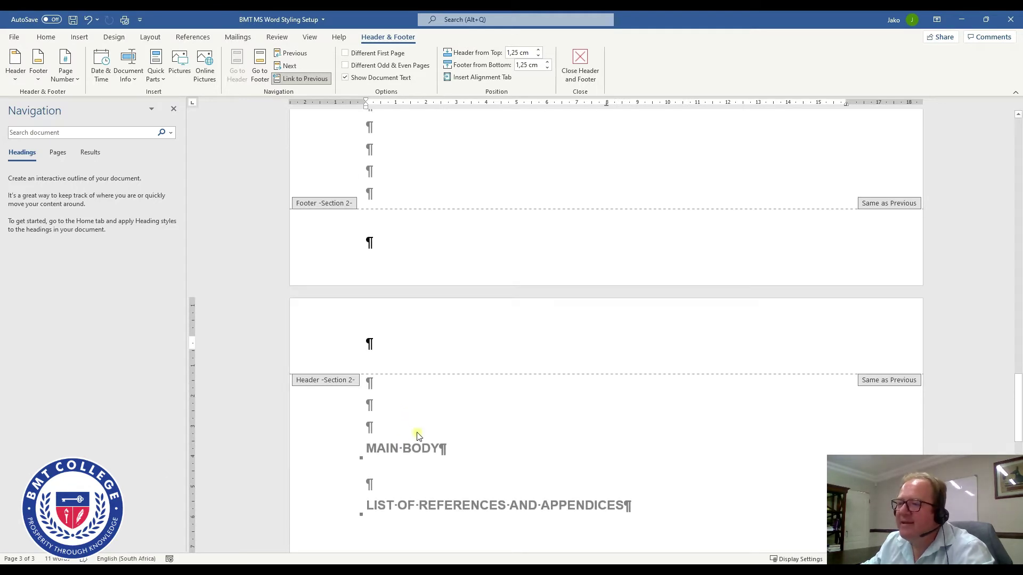
pyautogui.doubleClick(400, 429)
pyautogui.scroll(5, 382, 311)
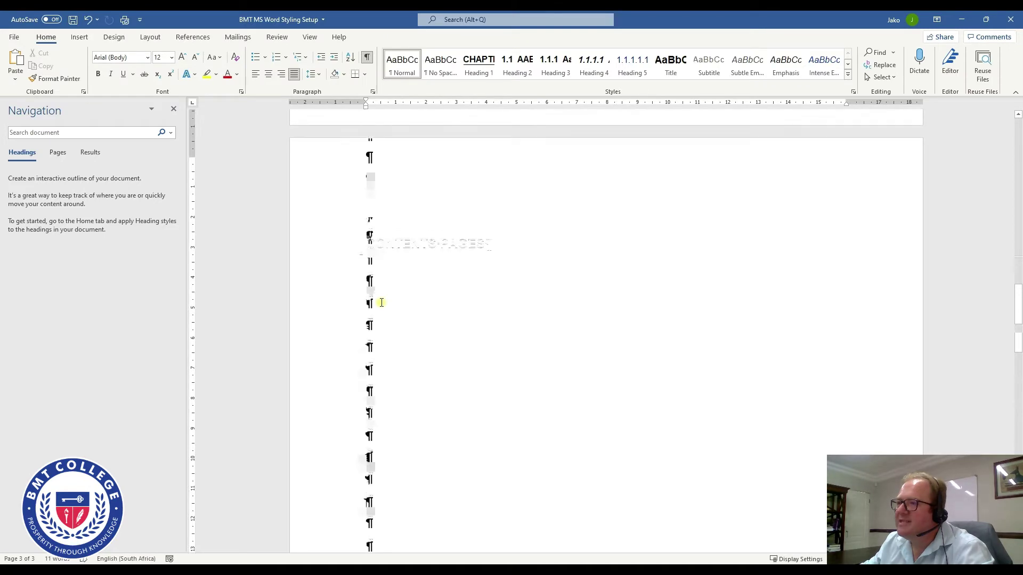
pyautogui.scroll(-15, 415, 358)
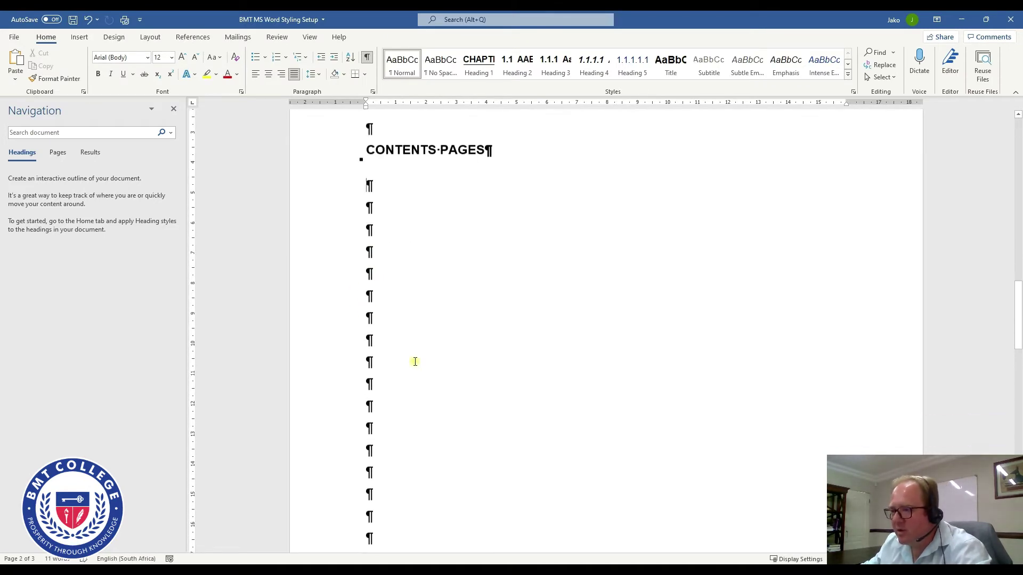
# Delete the extra blank paragraphs between CONTENTS PAGES and MAIN BODY, leaving a single blank paragraph
pyautogui.moveTo(416, 220); pyautogui.dragTo(417, 256)
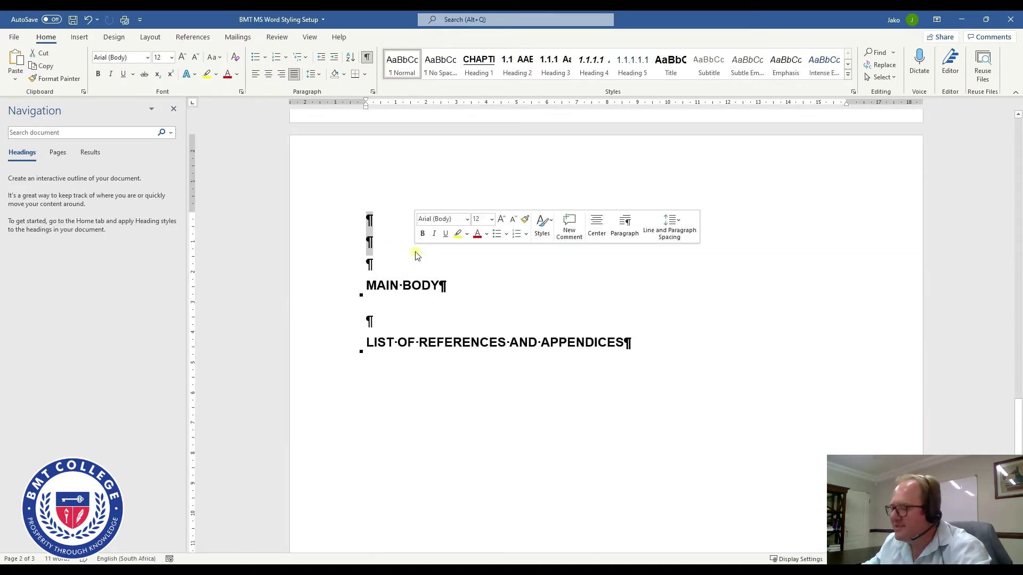
pyautogui.press('Delete')
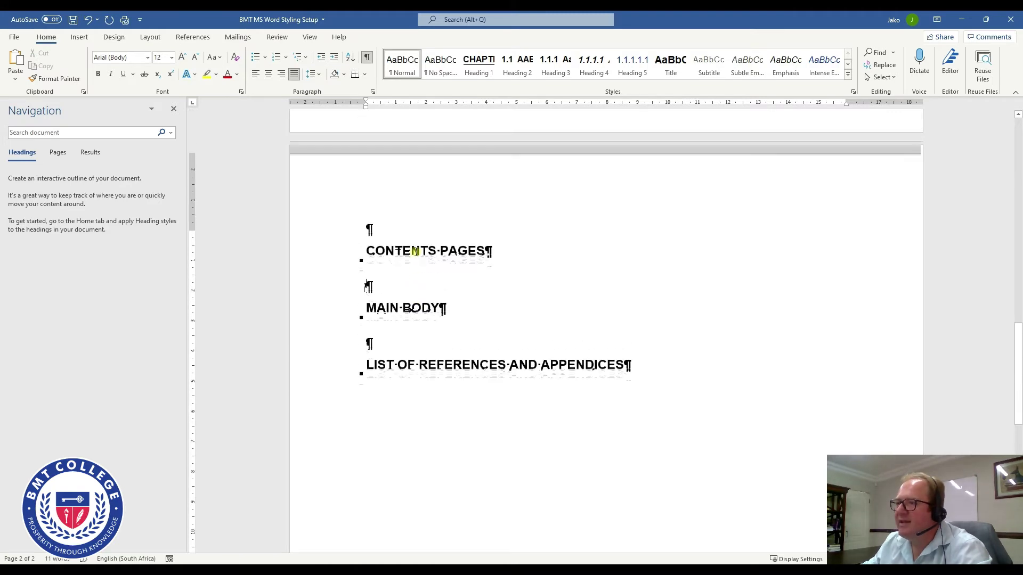
pyautogui.scroll(15, 460, 198)
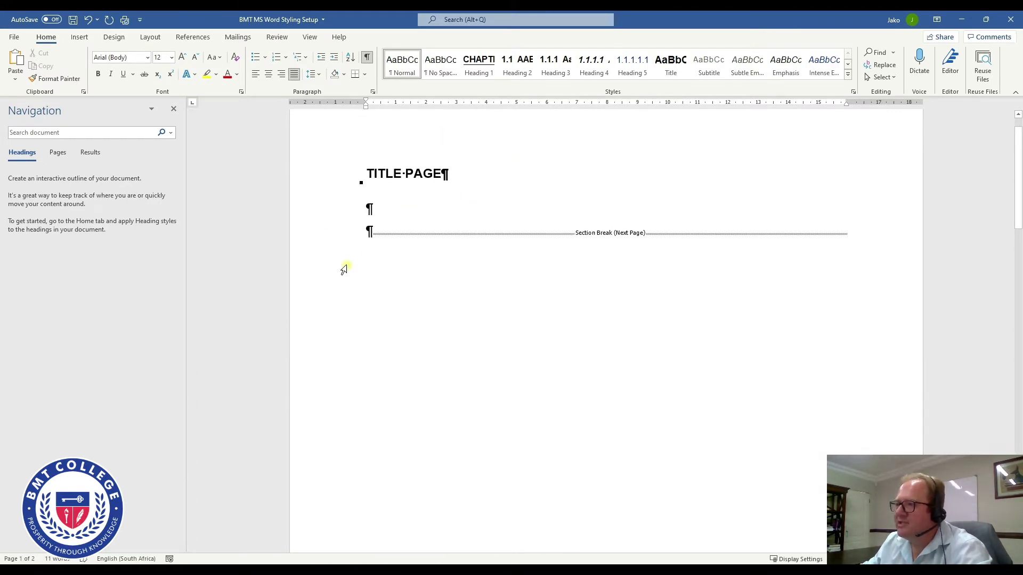
pyautogui.scroll(-10, 410, 219)
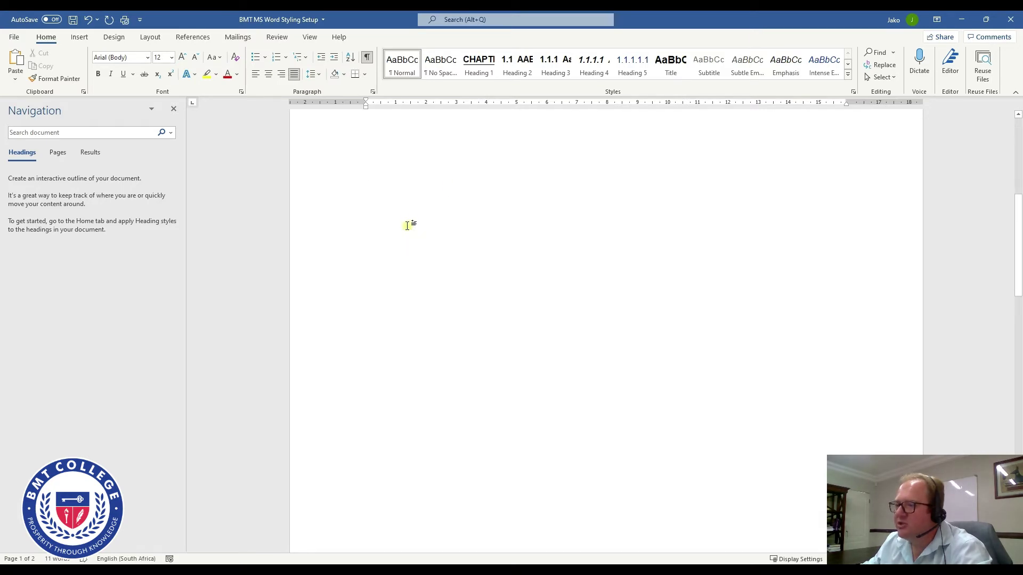
# Delete the blank paragraph above the CONTENTS PAGES heading and add two blank paragraphs below that heading
pyautogui.click(374, 195)
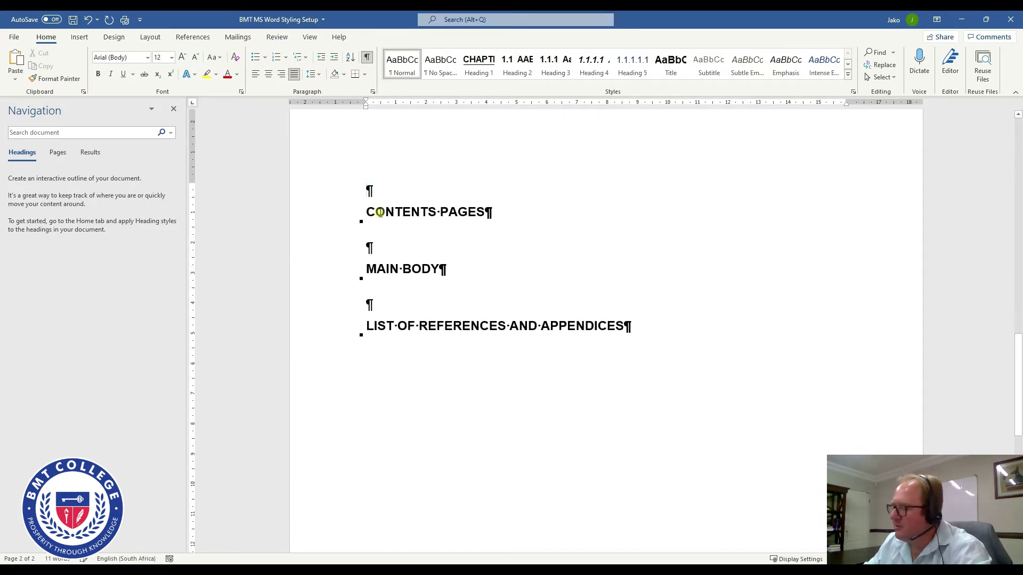
pyautogui.press('Delete')
pyautogui.click(370, 226)
pyautogui.press('Return')
pyautogui.press('Return')
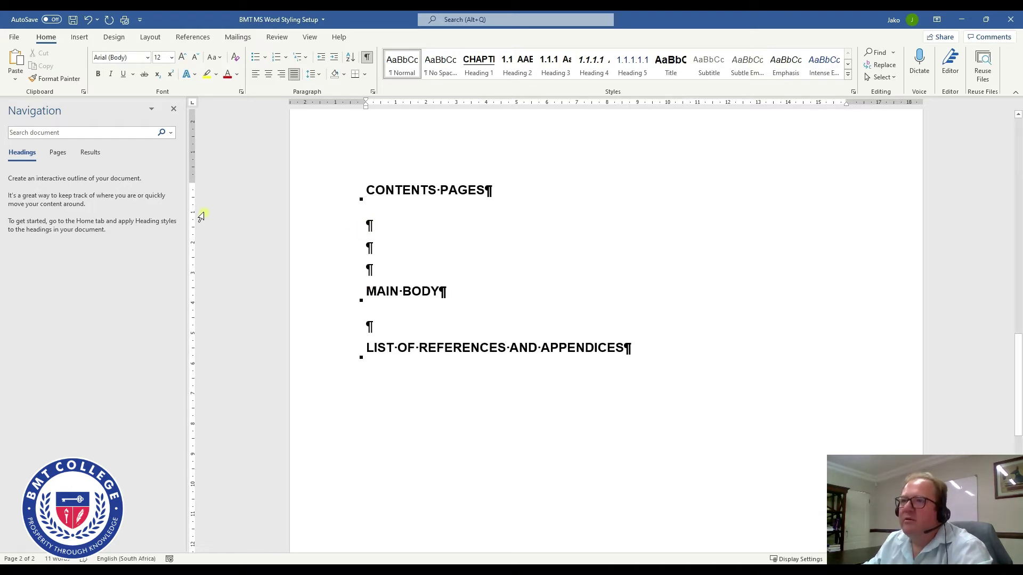
# Insert a Next Page section break before MAIN BODY and delete the blank paragraph left above that heading
pyautogui.click(149, 36)
pyautogui.click(151, 54)
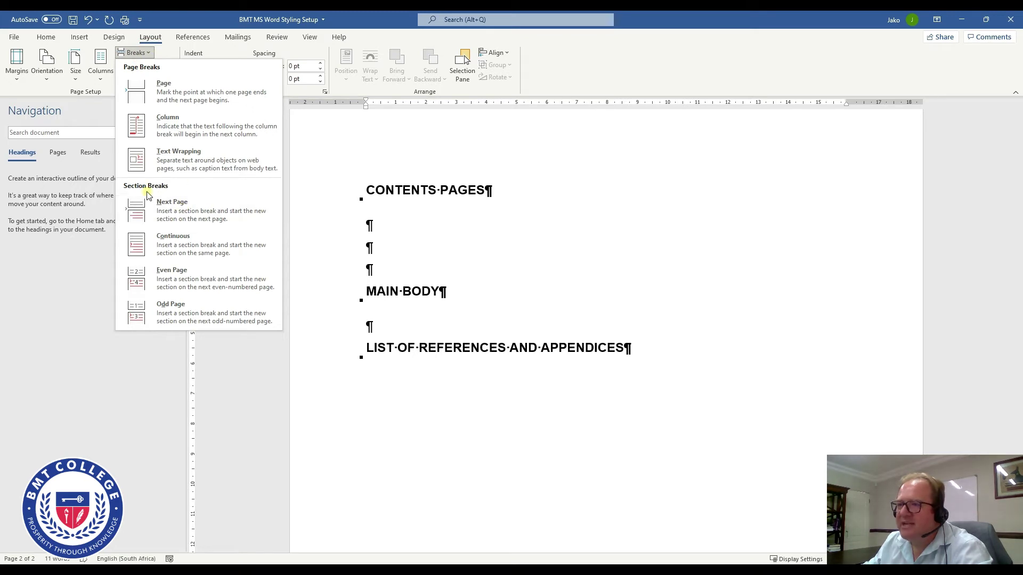
pyautogui.click(164, 210)
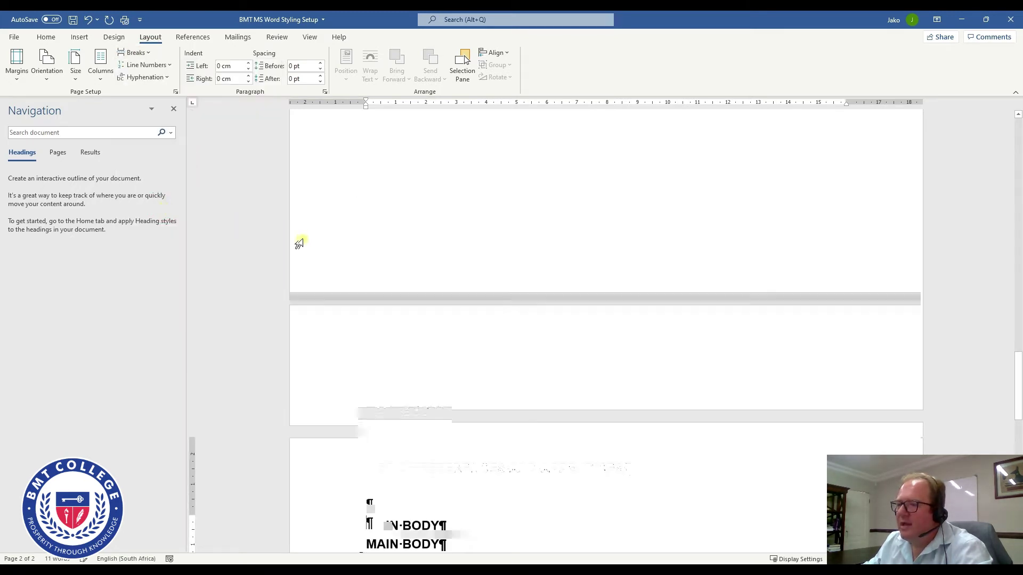
pyautogui.press('Delete')
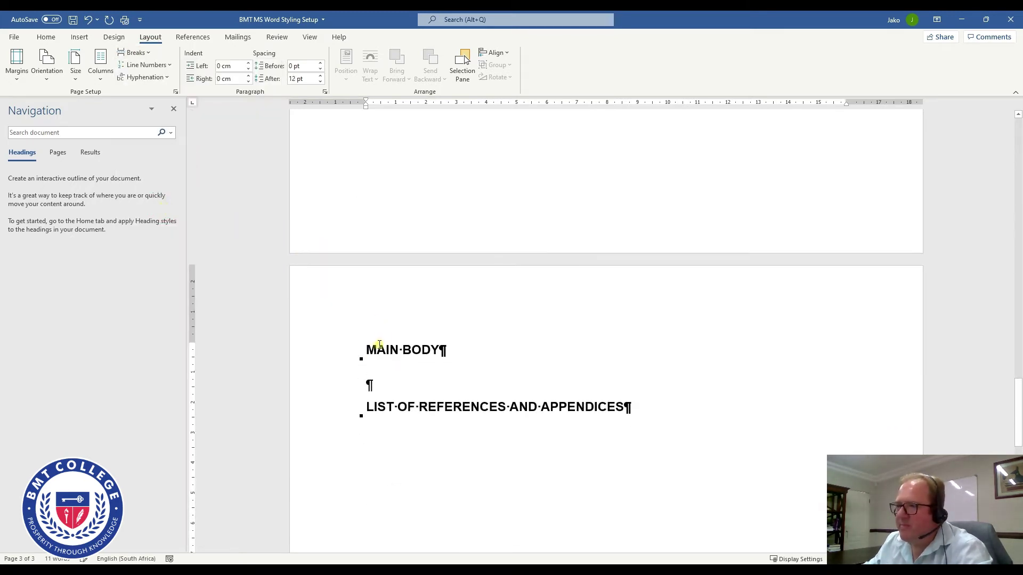
# Open the MAIN BODY page header, compare its section label with the contents page header, and close the header view
pyautogui.doubleClick(389, 301)
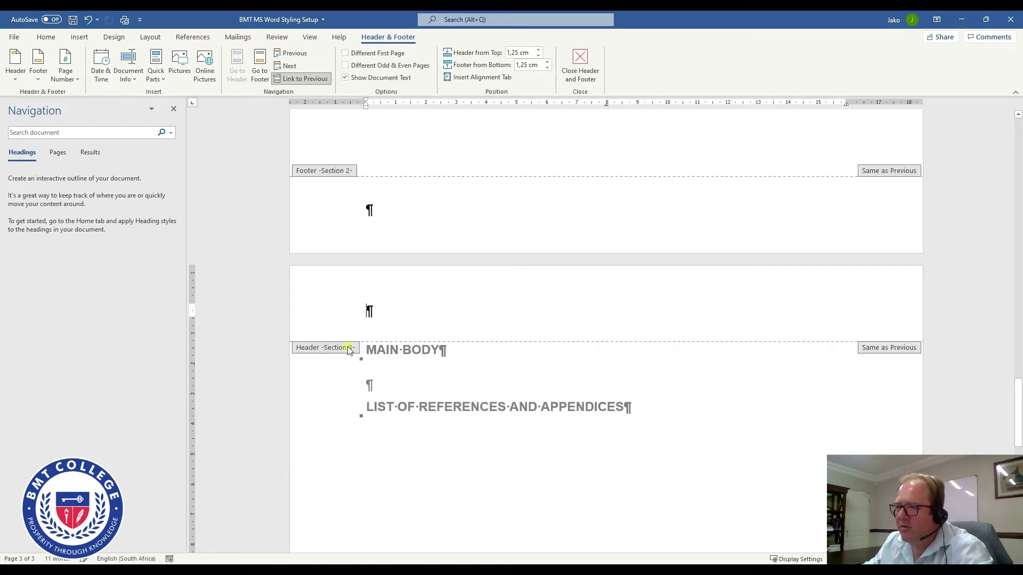
pyautogui.scroll(4, 386, 312)
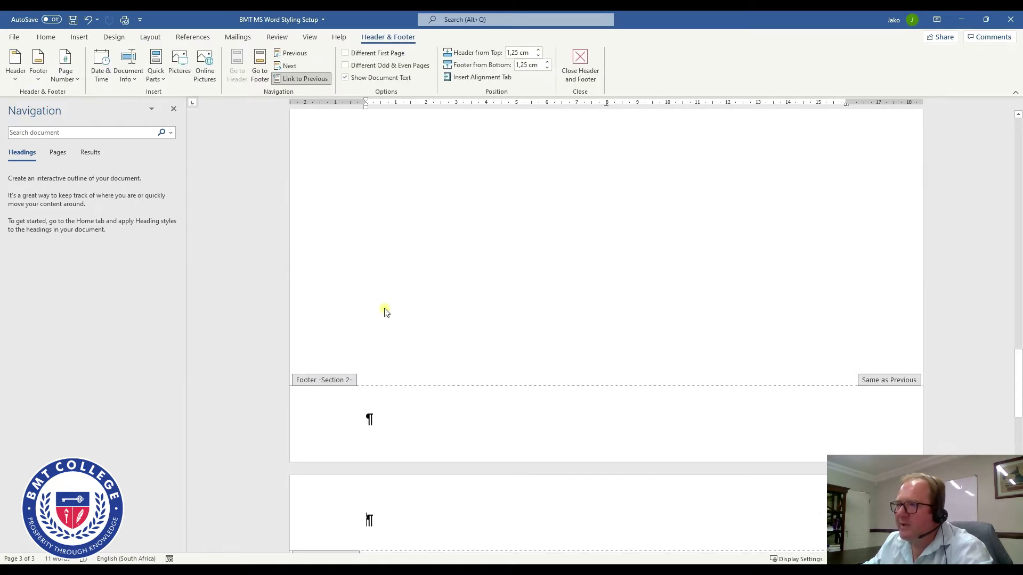
pyautogui.scroll(10, 386, 312)
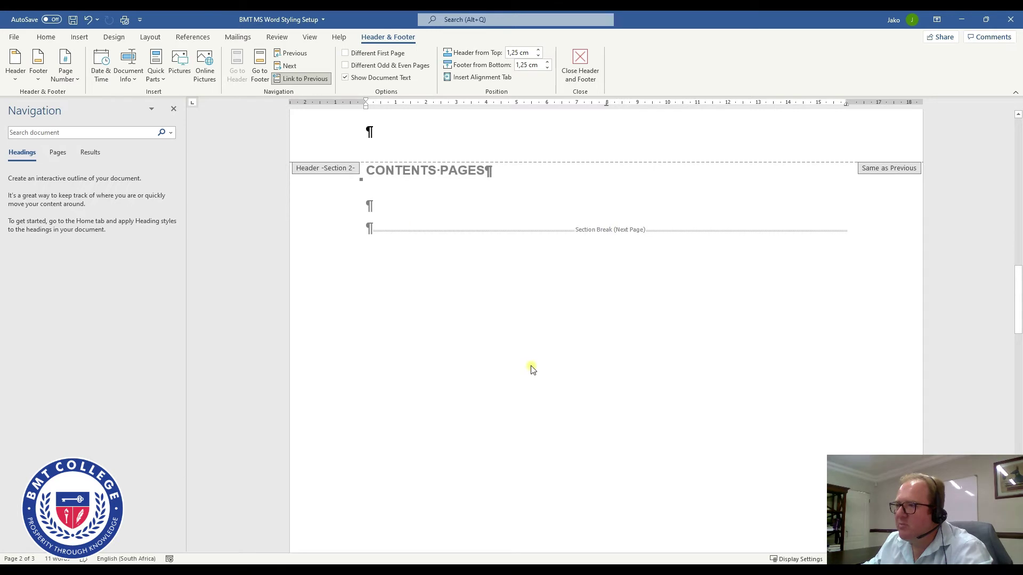
pyautogui.scroll(-9, 530, 366)
pyautogui.scroll(-8, 528, 361)
pyautogui.doubleClick(404, 175)
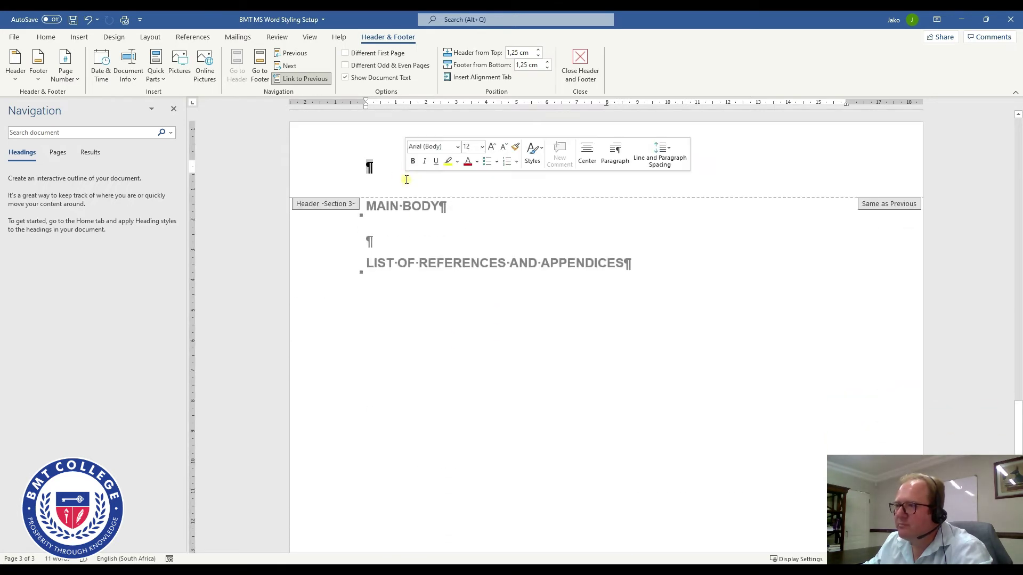
pyautogui.doubleClick(400, 230)
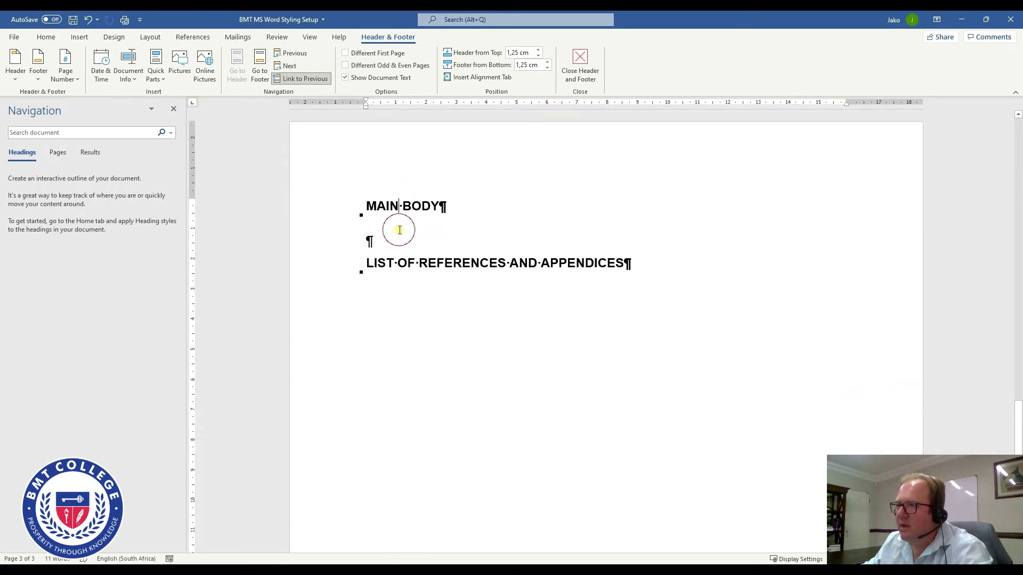
# Add two blank paragraphs below MAIN BODY and insert a Next Page section break so LIST OF REFERENCES AND APPENDICES starts its page
pyautogui.click(369, 243)
pyautogui.press('Return')
pyautogui.press('Return')
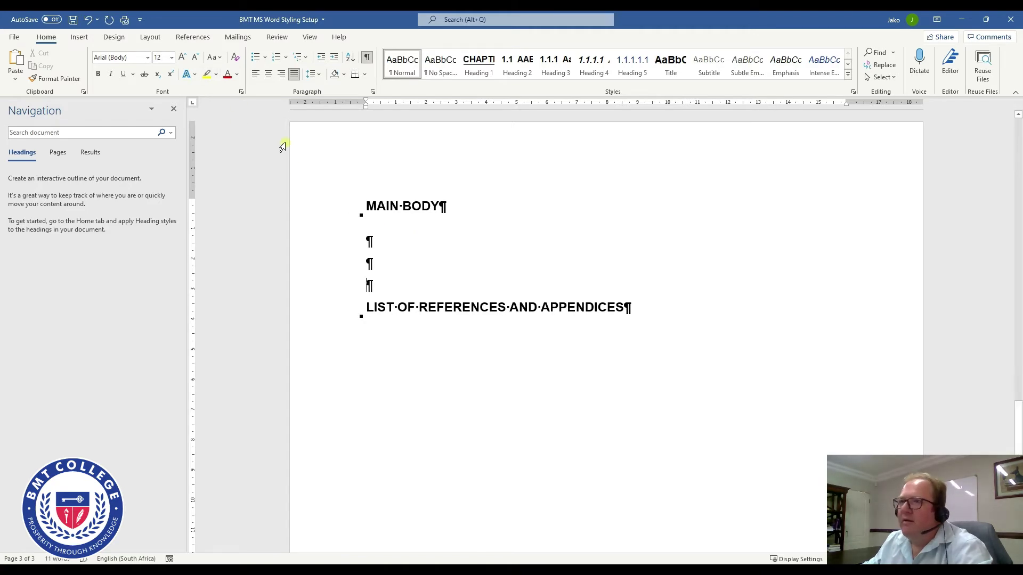
pyautogui.click(150, 37)
pyautogui.click(135, 52)
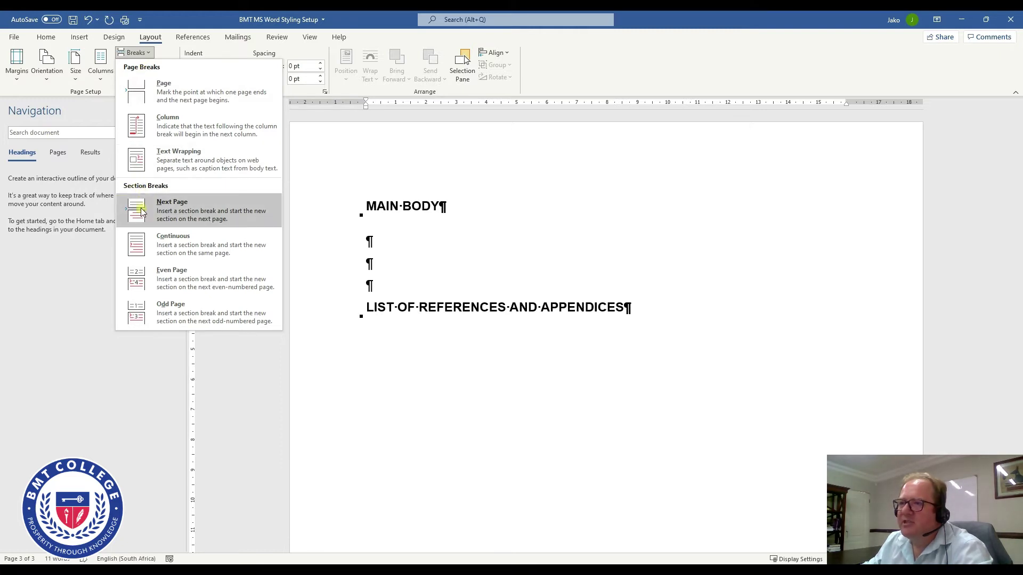
pyautogui.click(191, 212)
pyautogui.press('Delete')
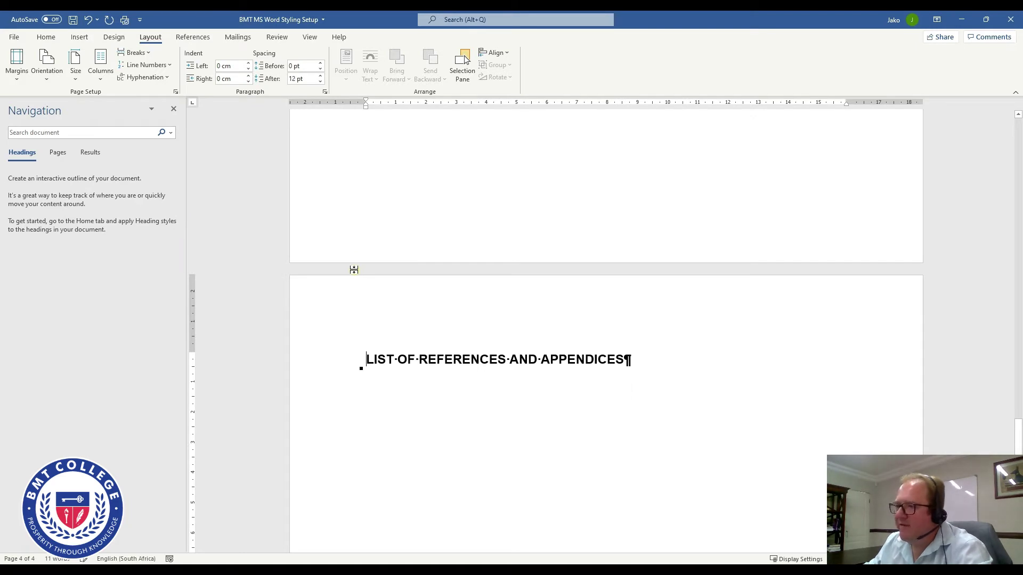
# Open the header above LIST OF REFERENCES AND APPENDICES, review the section labels back through the document, and close the header view
pyautogui.click(541, 361)
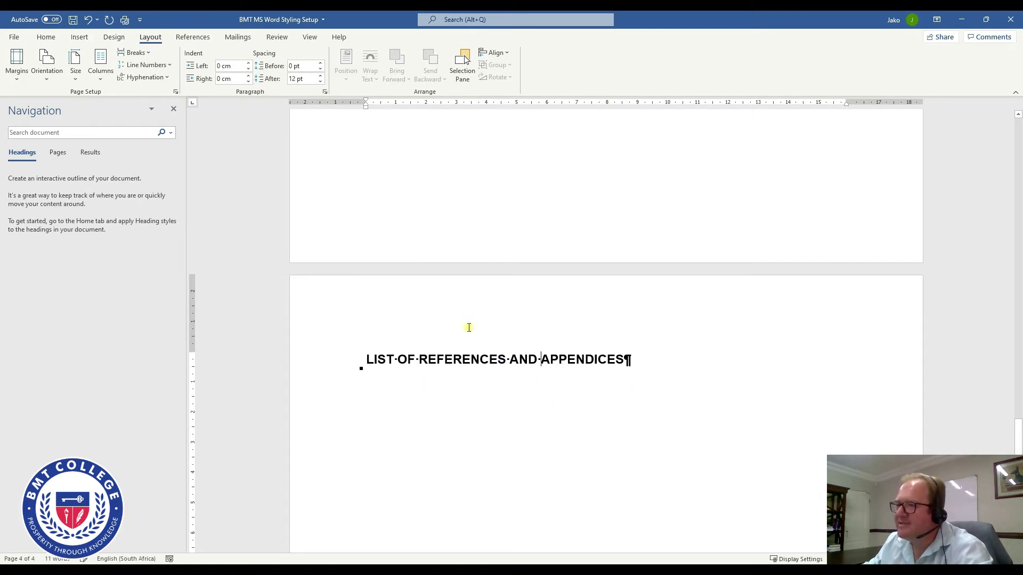
pyautogui.doubleClick(433, 305)
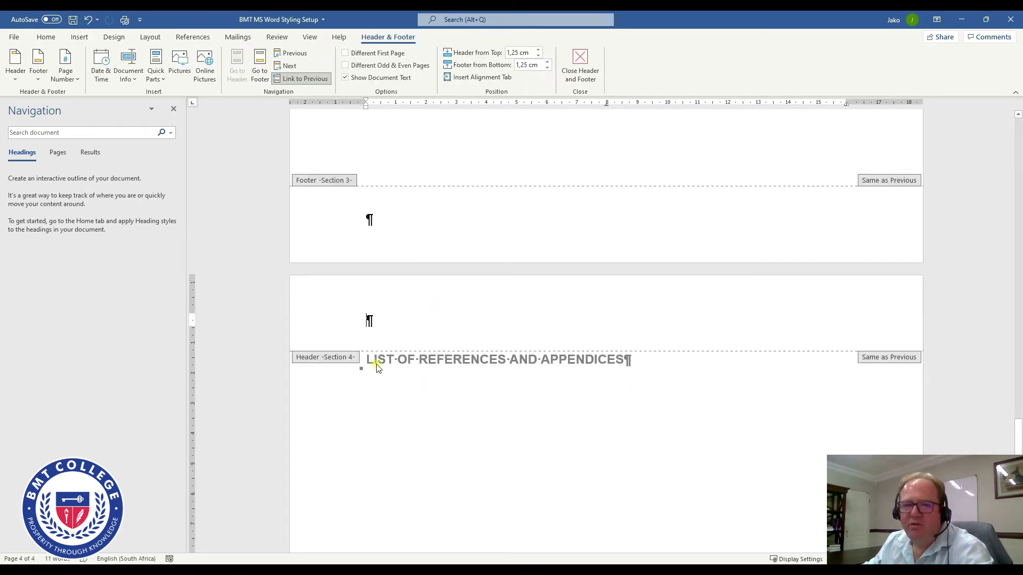
pyautogui.scroll(1, 459, 368)
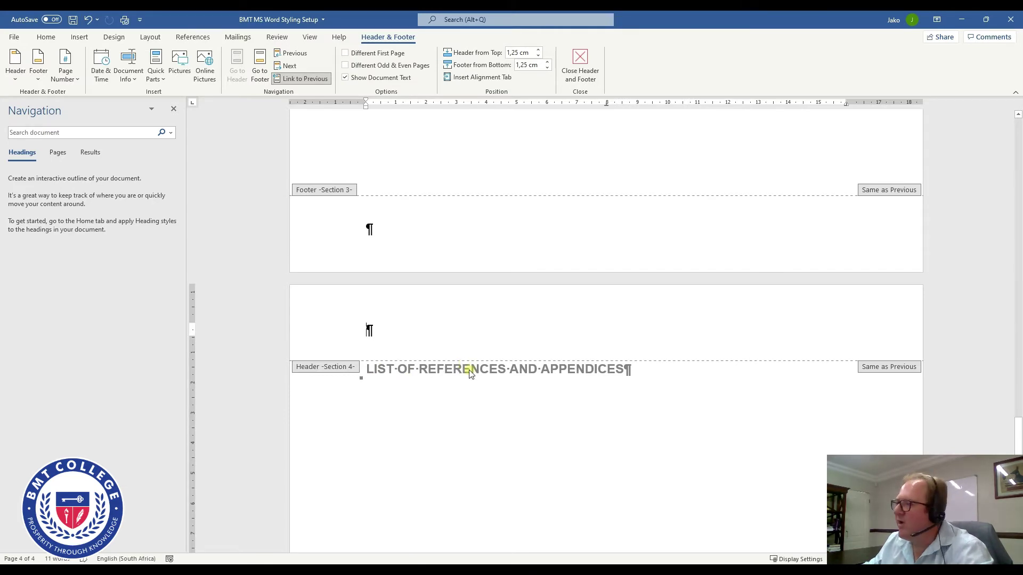
pyautogui.scroll(15, 469, 371)
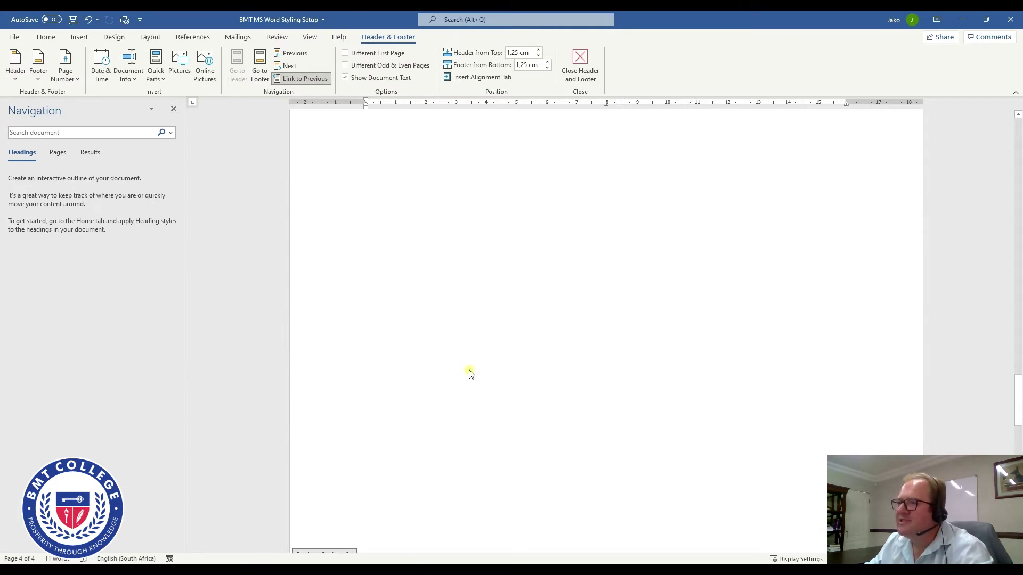
pyautogui.scroll(15, 471, 374)
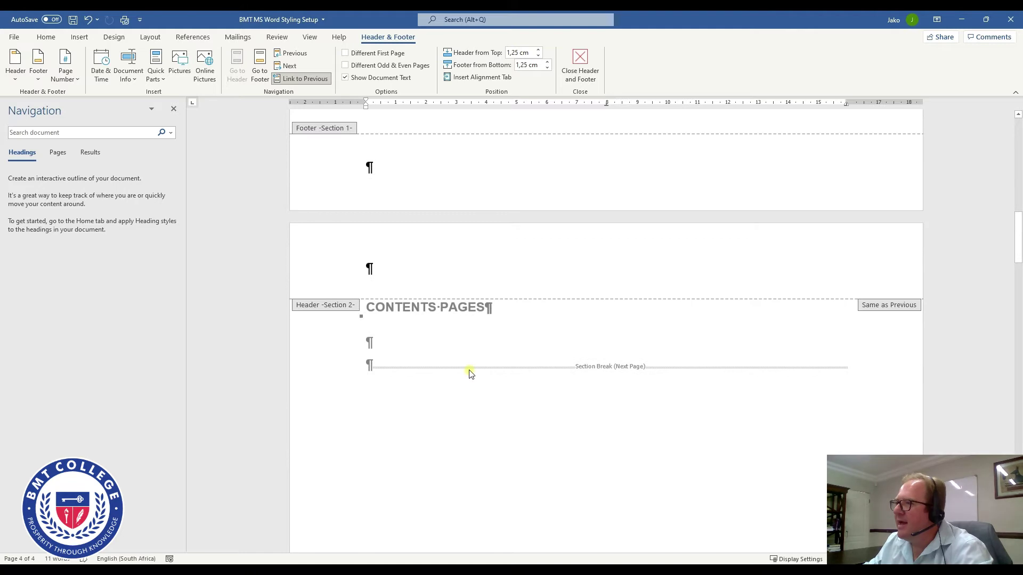
pyautogui.doubleClick(469, 370)
pyautogui.scroll(2, 469, 357)
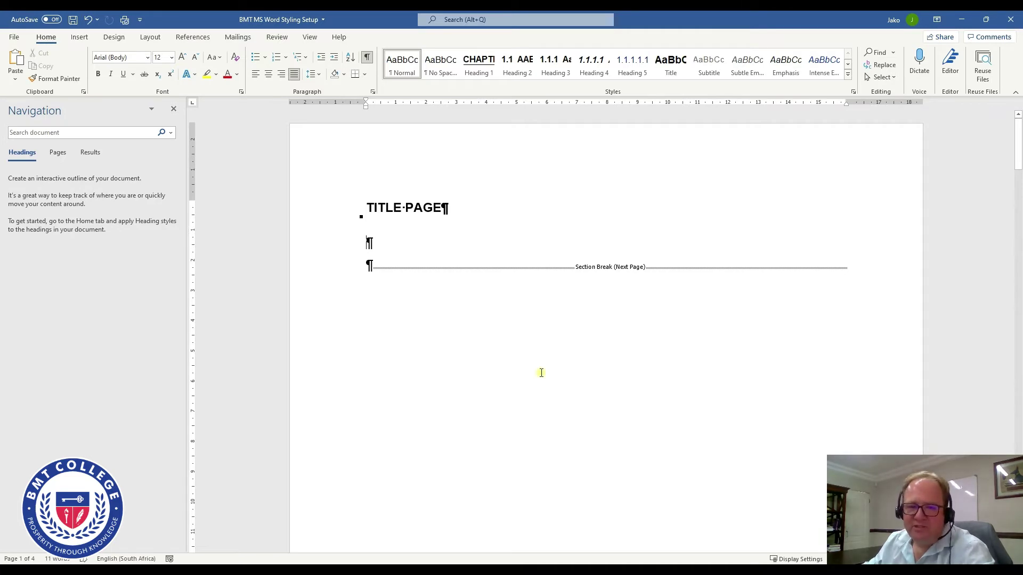
# Add another blank paragraph between the CONTENTS PAGES heading and its section break
pyautogui.scroll(-10, 524, 364)
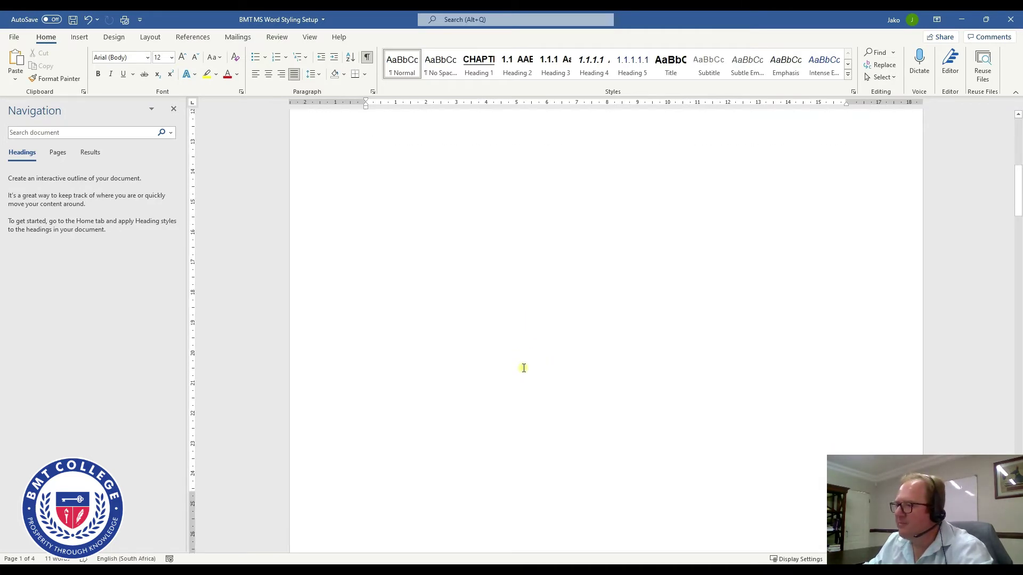
pyautogui.scroll(5, 524, 368)
pyautogui.scroll(5, 523, 368)
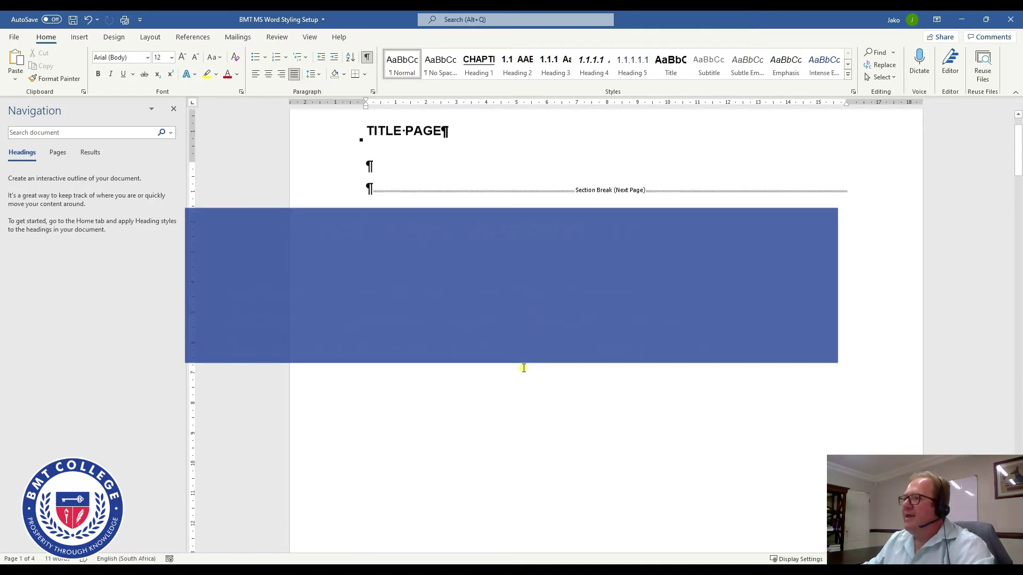
pyautogui.scroll(-2, 513, 365)
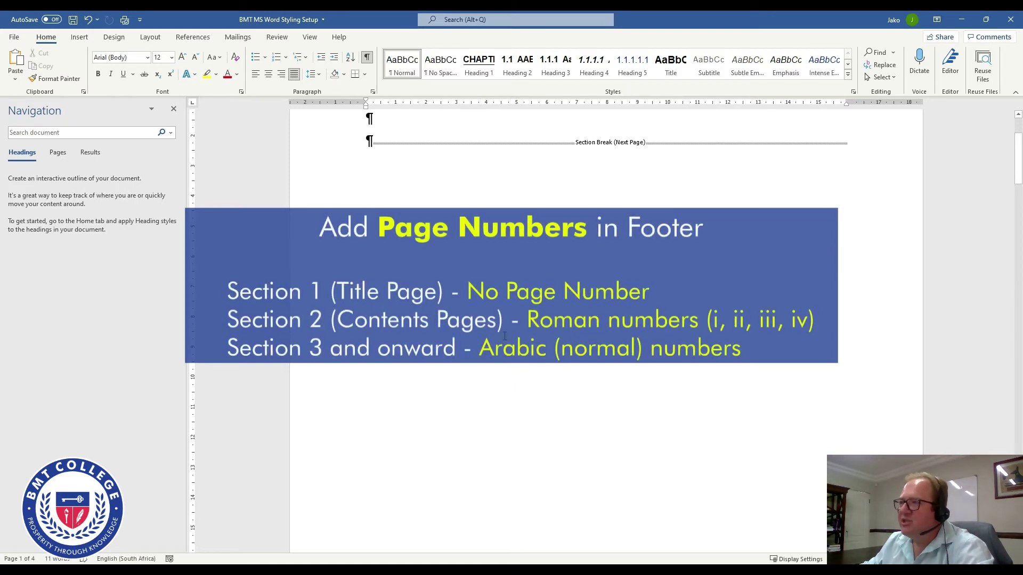
pyautogui.scroll(-12, 513, 365)
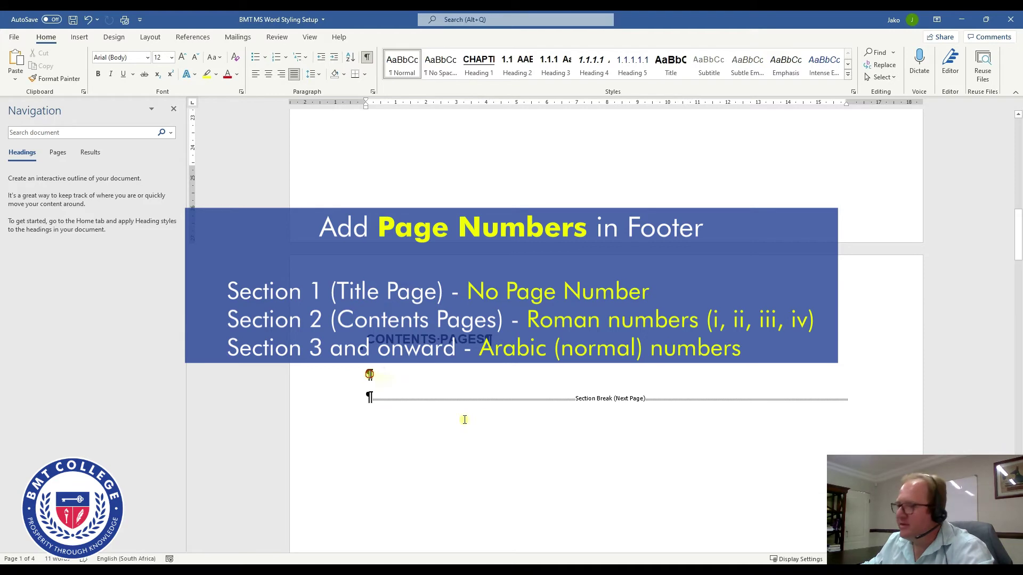
pyautogui.press('Return')
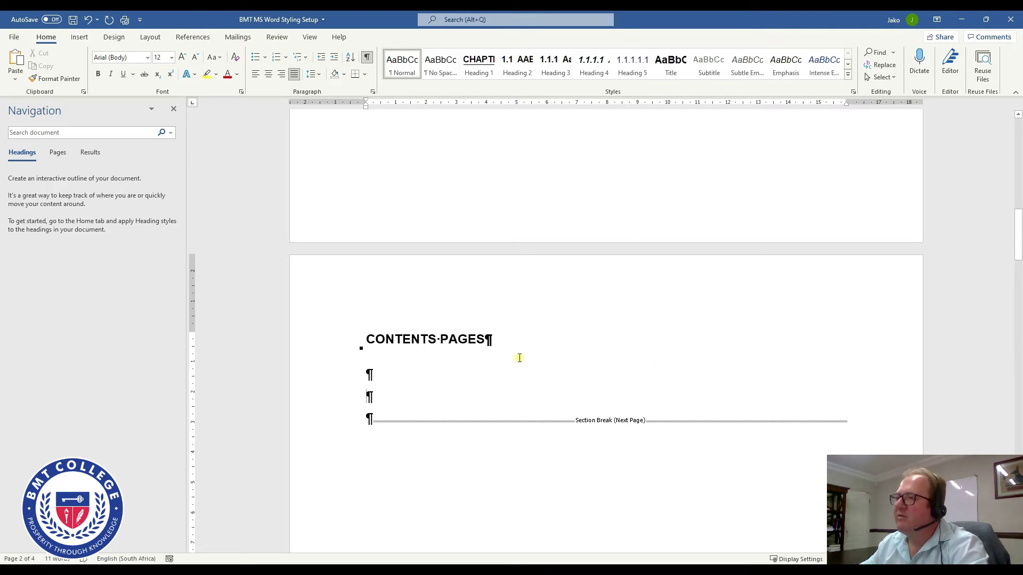
# Open the Section 1 footer on the title page for editing
pyautogui.scroll(12, 581, 356)
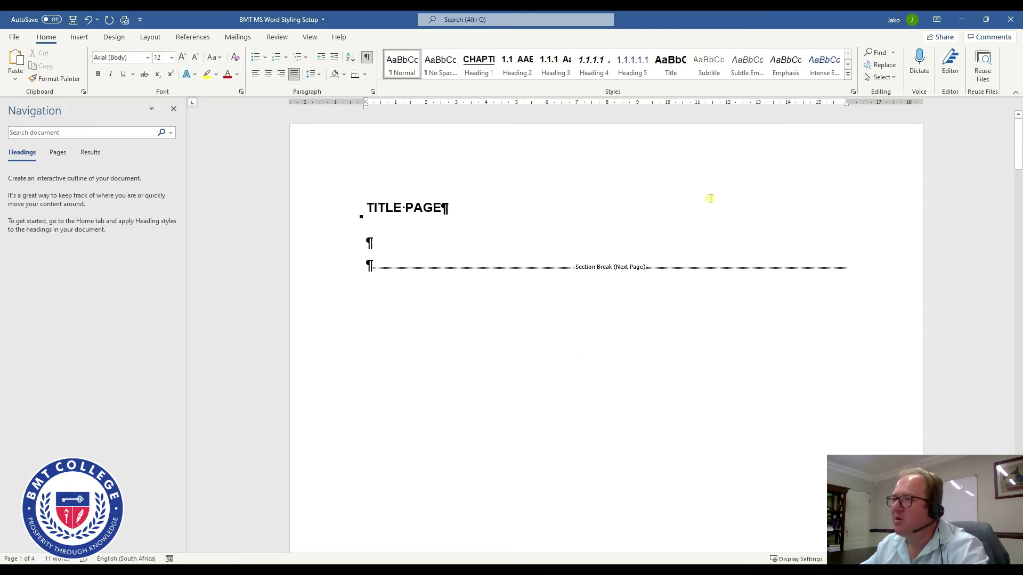
pyautogui.scroll(-5, 539, 295)
pyautogui.scroll(-5, 536, 298)
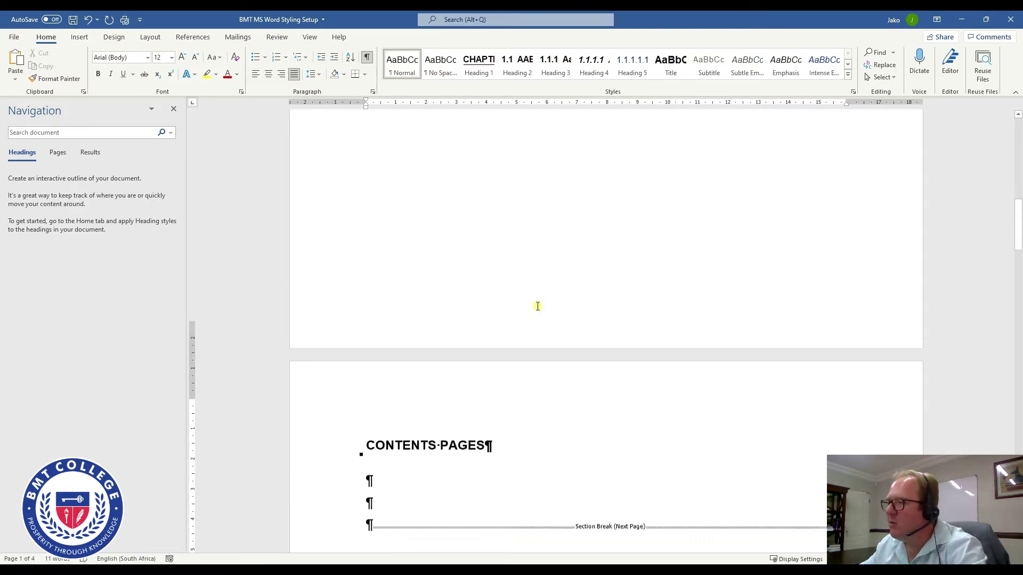
pyautogui.doubleClick(602, 300)
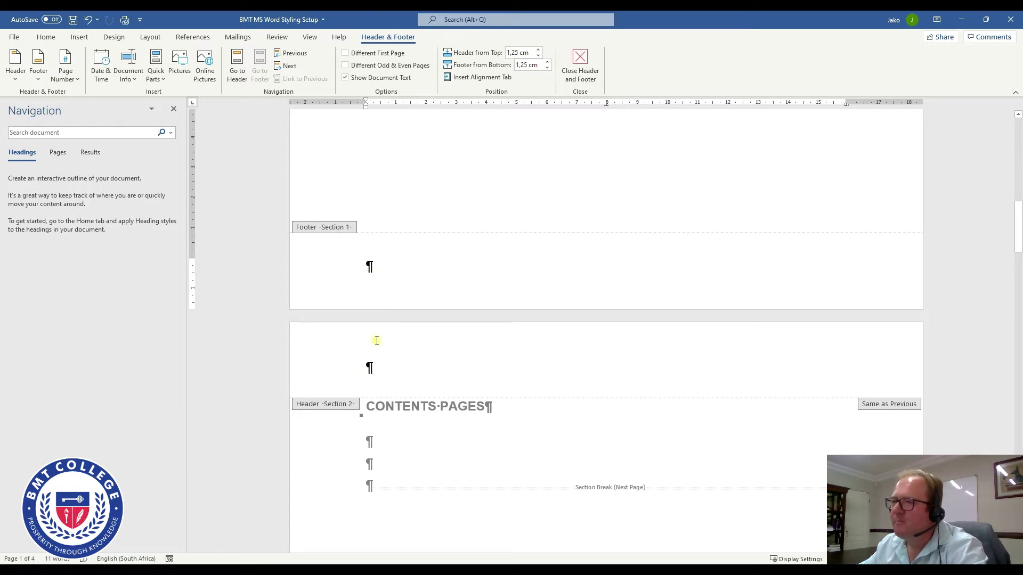
pyautogui.click(640, 272)
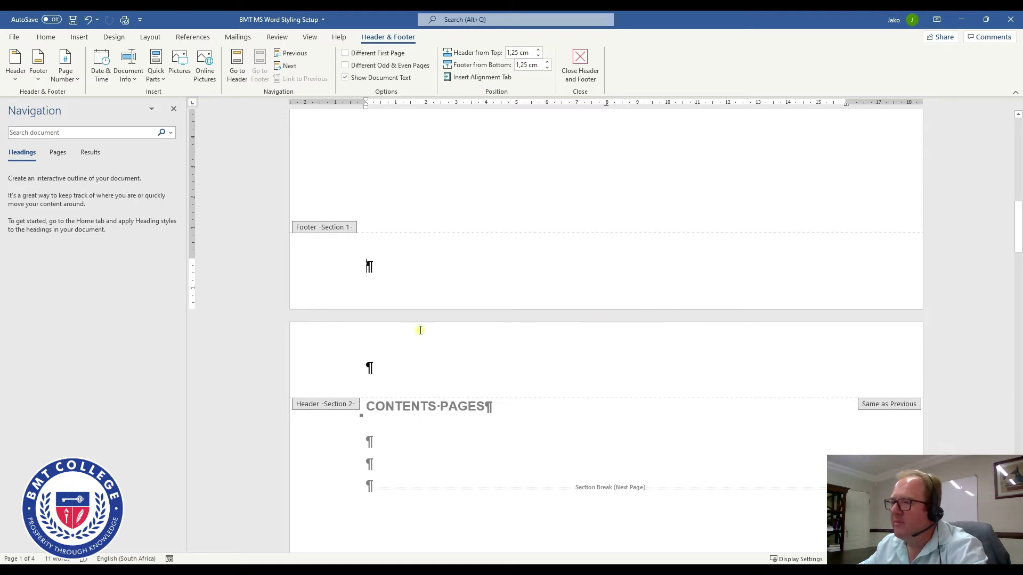
# Compare the title page's Section 1 footer with the contents page's Section 2 footer, and return to the body text
pyautogui.scroll(10, 658, 298)
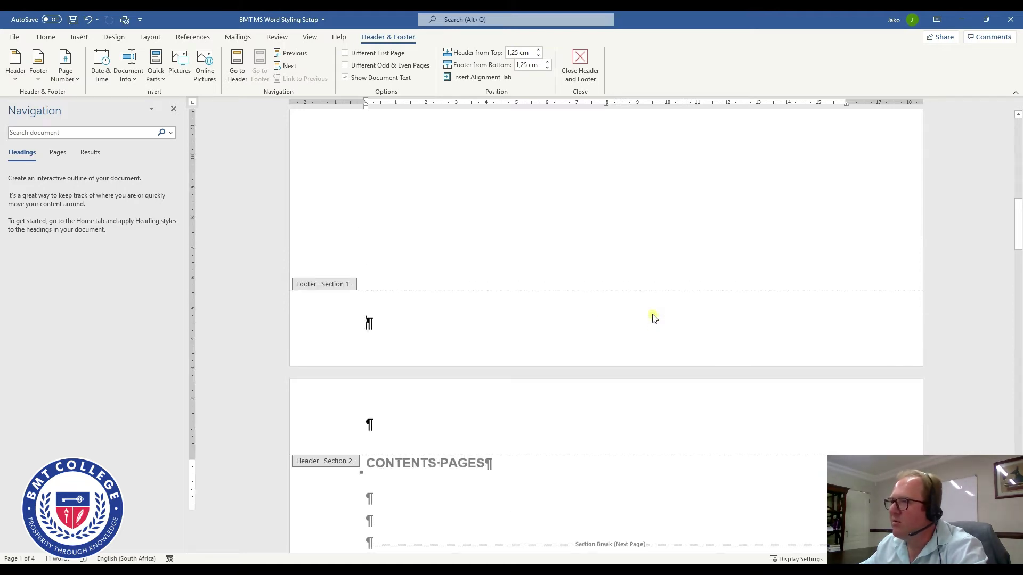
pyautogui.scroll(-10, 648, 314)
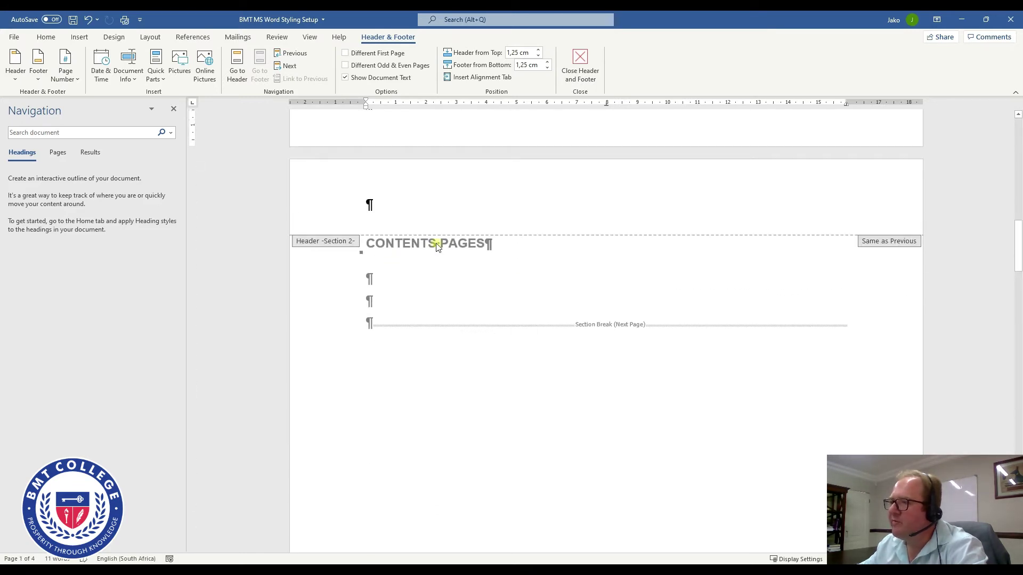
pyautogui.scroll(-10, 459, 263)
pyautogui.click(371, 358)
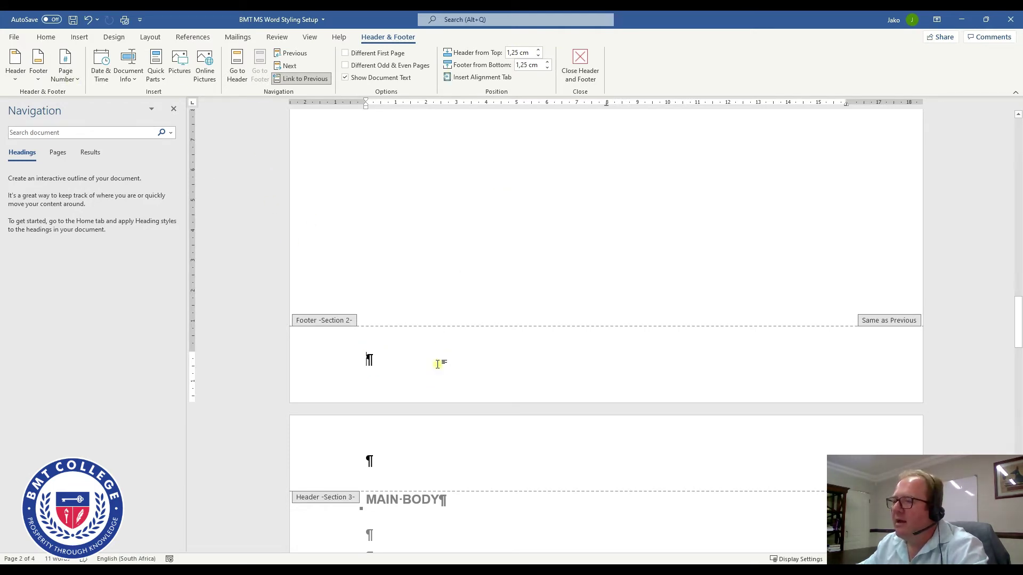
pyautogui.scroll(9, 463, 350)
pyautogui.scroll(3, 453, 330)
pyautogui.doubleClick(450, 324)
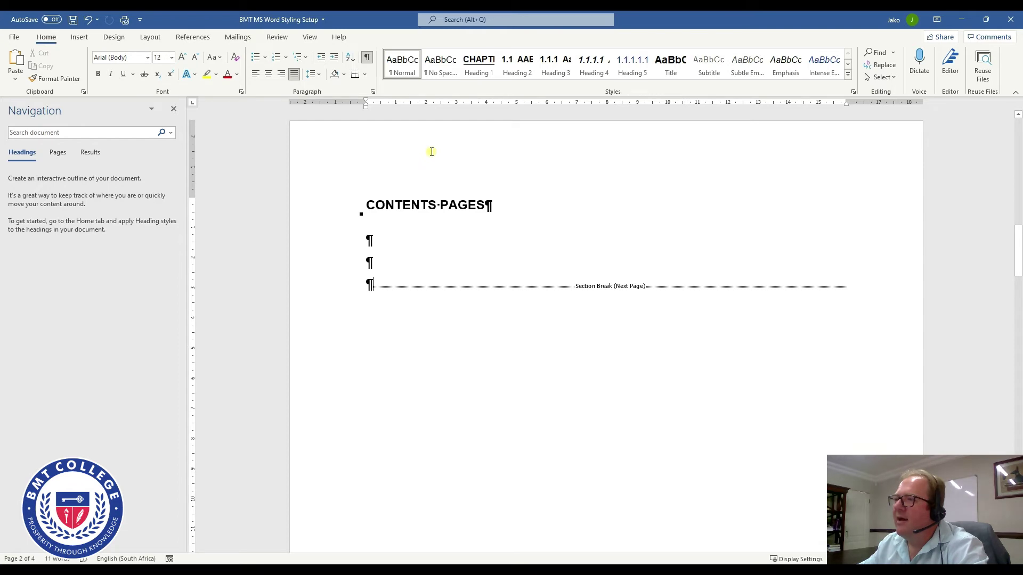
# Open the contents page's Section 2 footer and insert a Plain Number page number at the current position
pyautogui.doubleClick(477, 153)
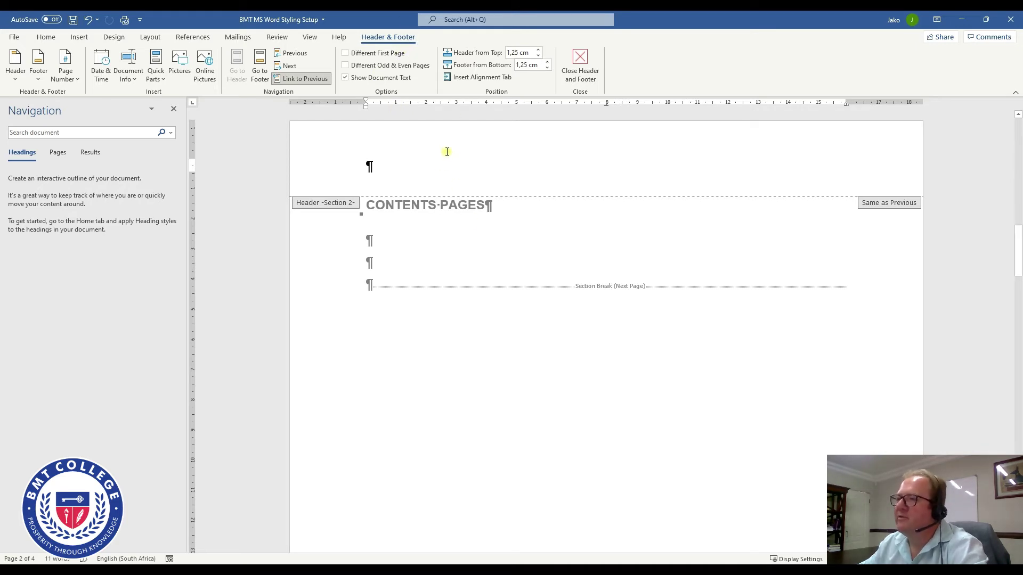
pyautogui.scroll(-5, 453, 151)
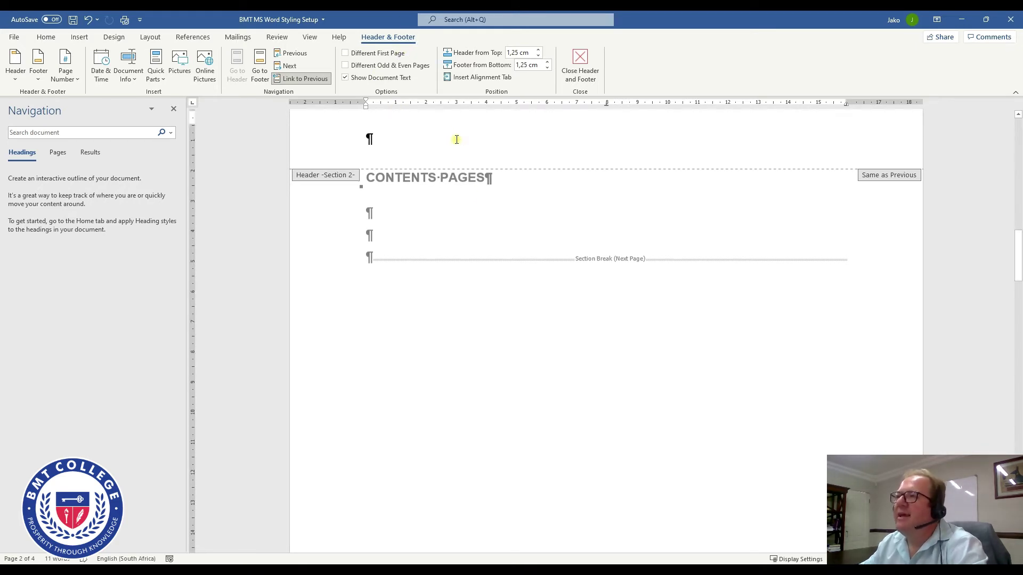
pyautogui.scroll(-3, 455, 151)
pyautogui.click(375, 329)
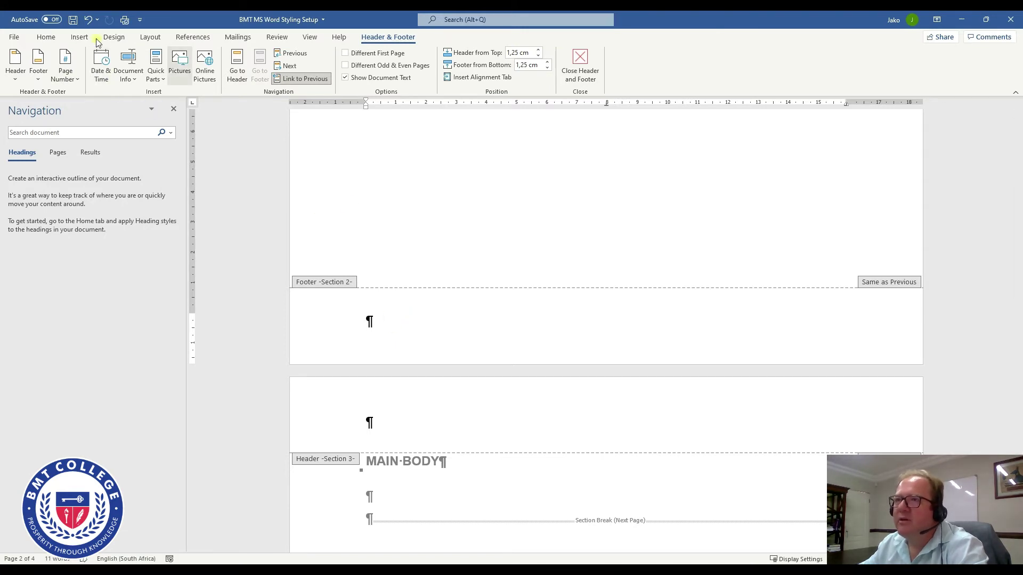
pyautogui.click(80, 37)
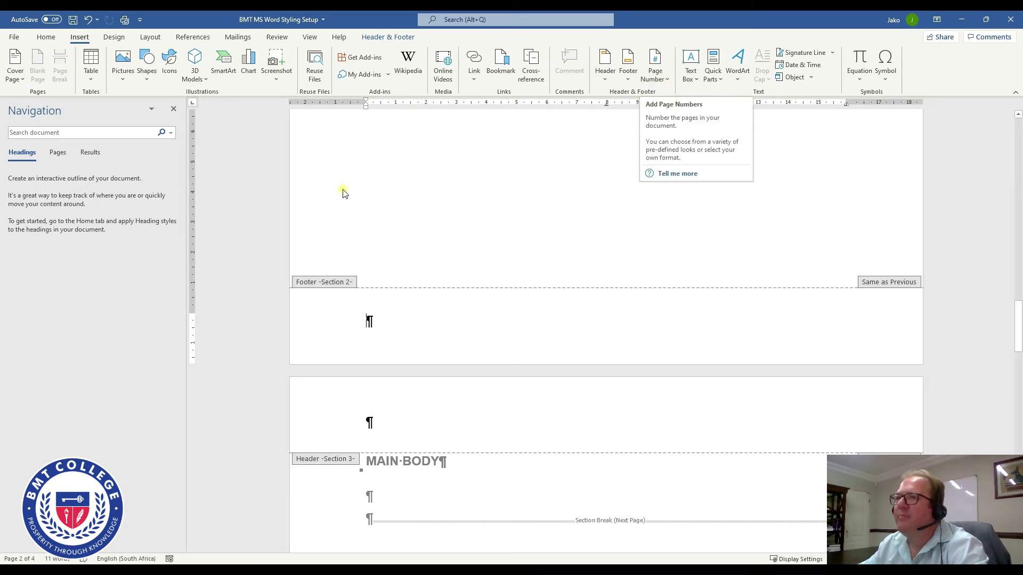
pyautogui.click(404, 38)
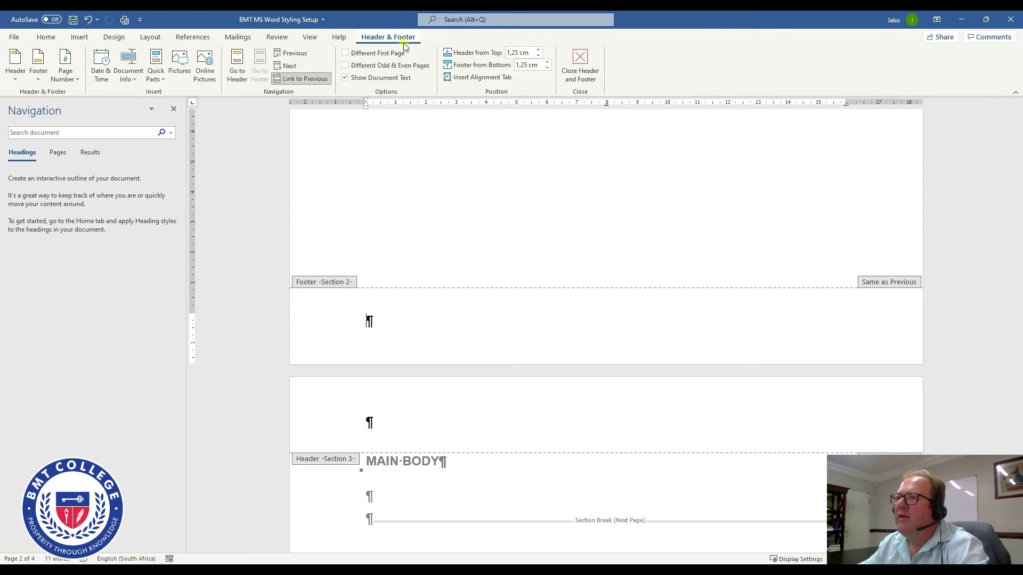
pyautogui.click(76, 84)
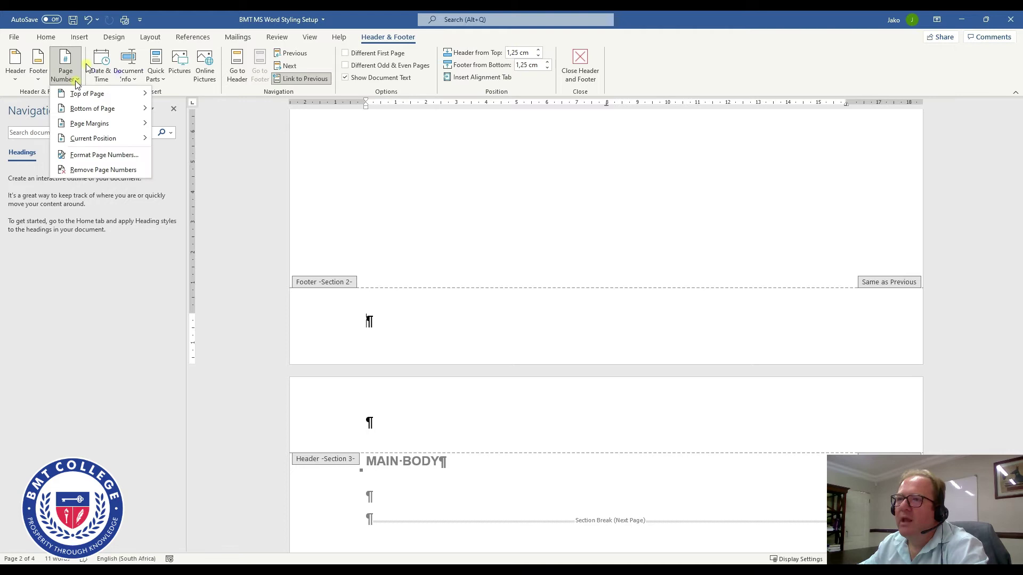
pyautogui.moveTo(136, 139)
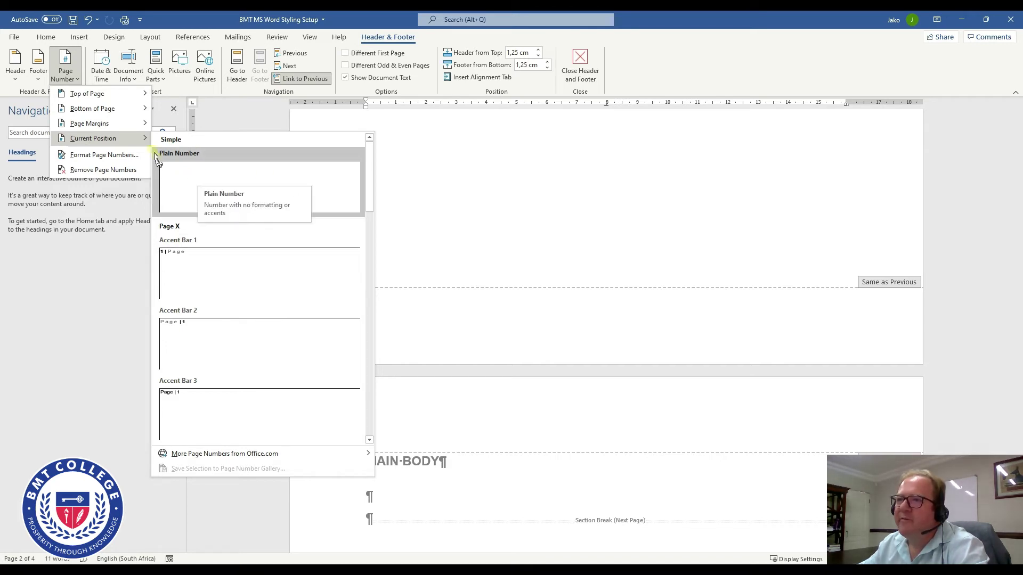
pyautogui.click(189, 175)
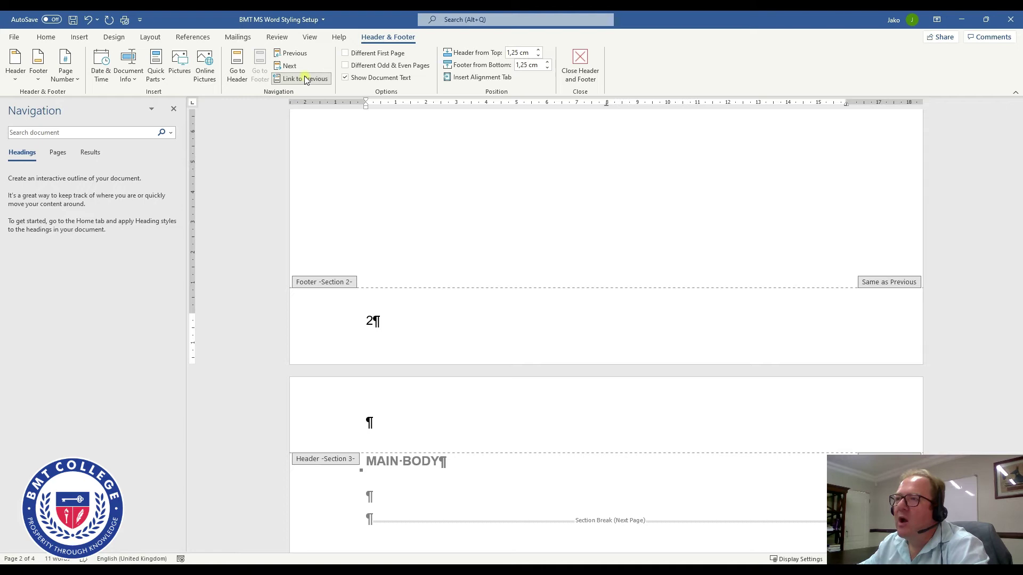
# Check the page number in the title page footer and unlink the Section 2 footer from the previous section
pyautogui.scroll(12, 407, 319)
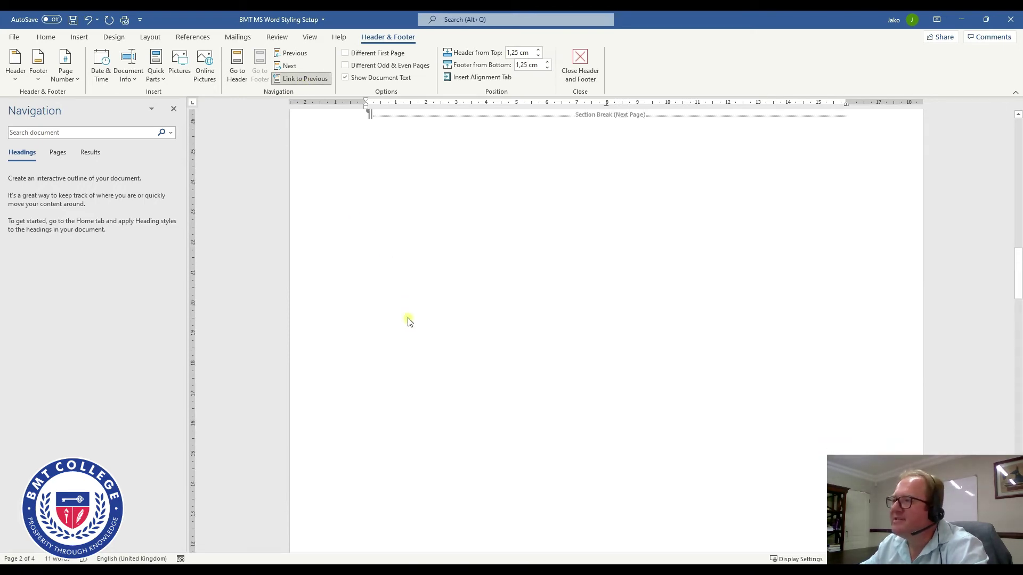
pyautogui.doubleClick(370, 285)
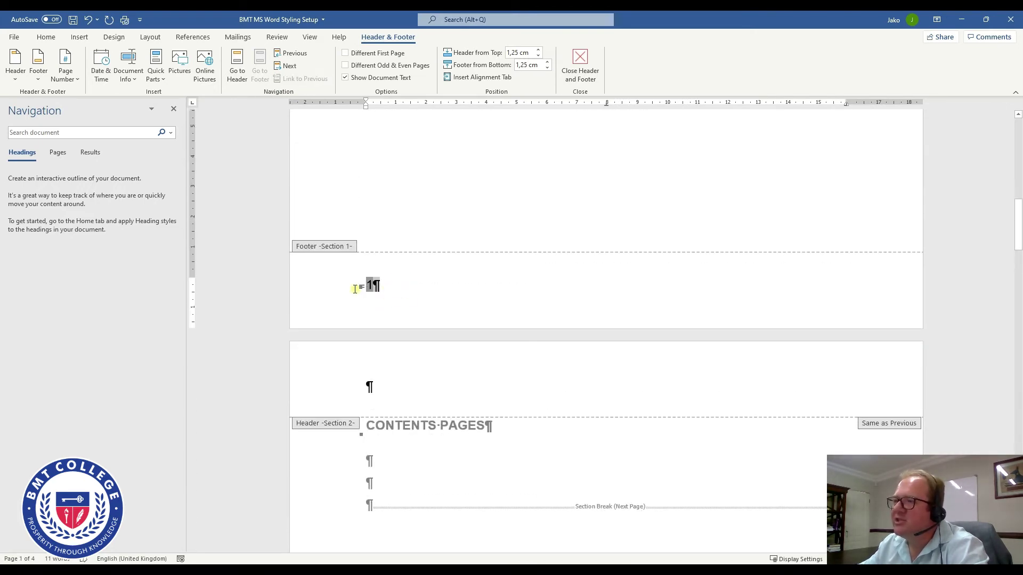
pyautogui.scroll(10, 416, 316)
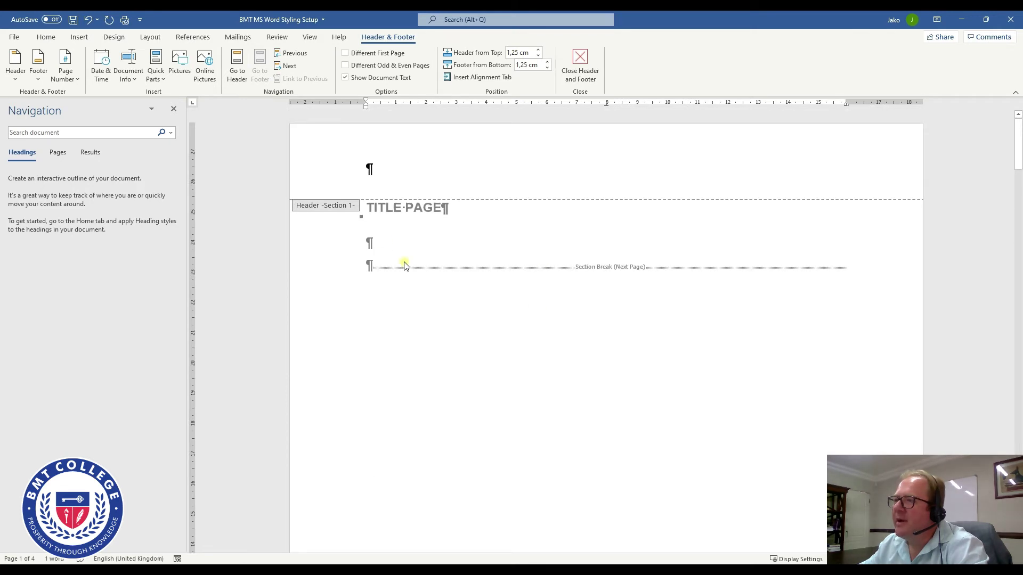
pyautogui.scroll(-17, 417, 261)
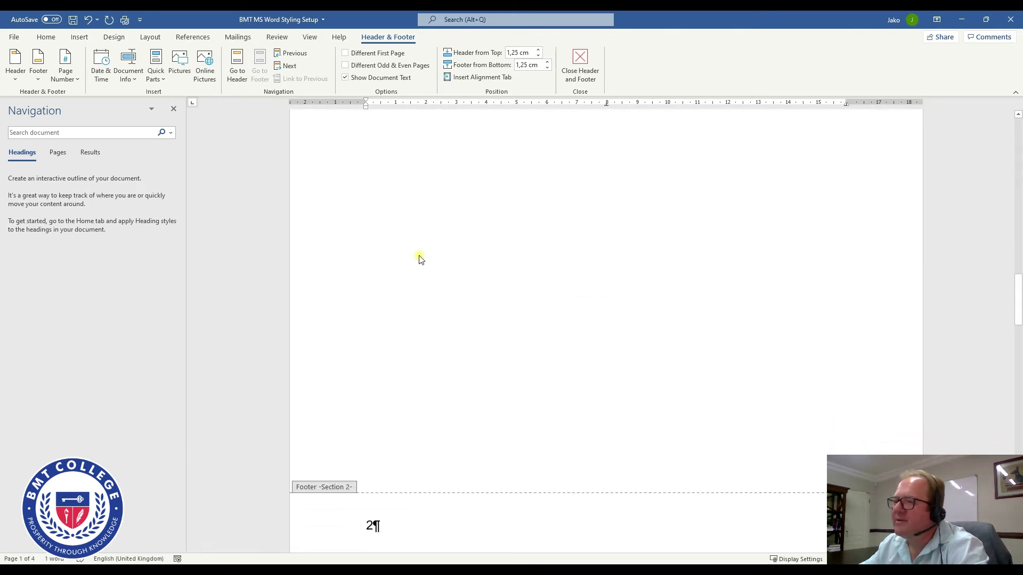
pyautogui.click(398, 312)
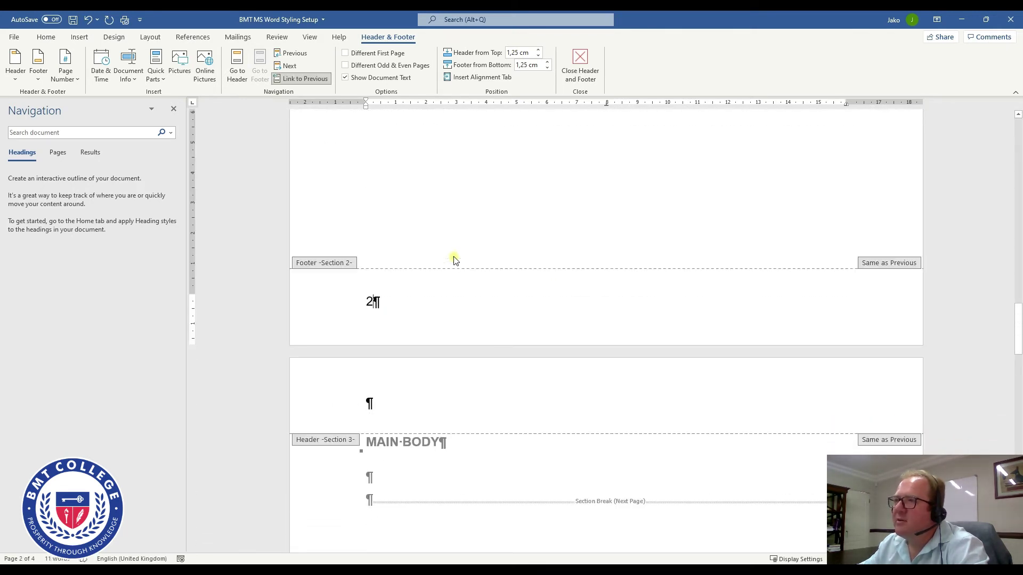
pyautogui.click(308, 80)
# Delete the page number from the Section 1 footer on the title page
pyautogui.scroll(3, 345, 119)
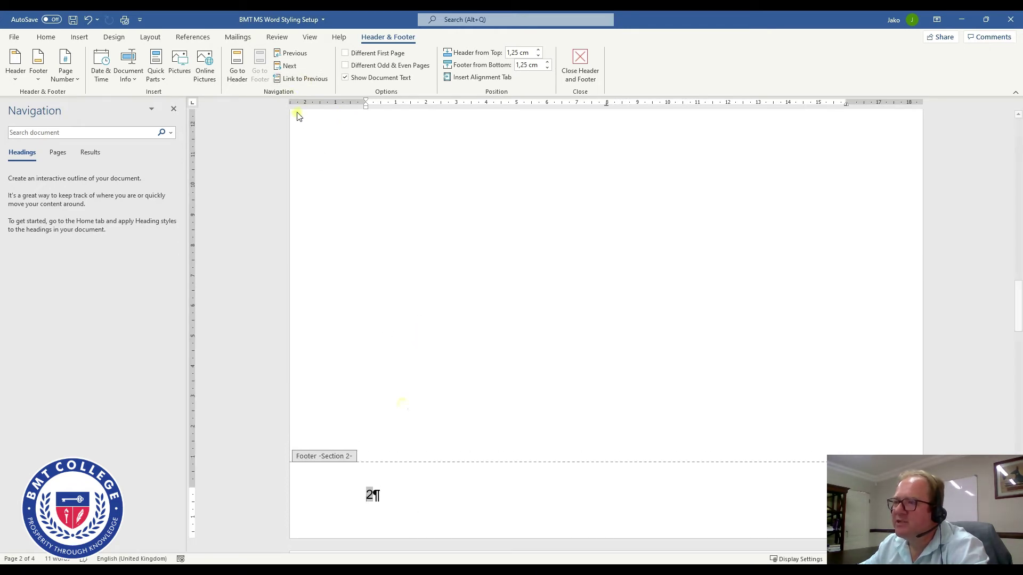
pyautogui.click(386, 498)
pyautogui.moveTo(386, 497); pyautogui.dragTo(366, 496)
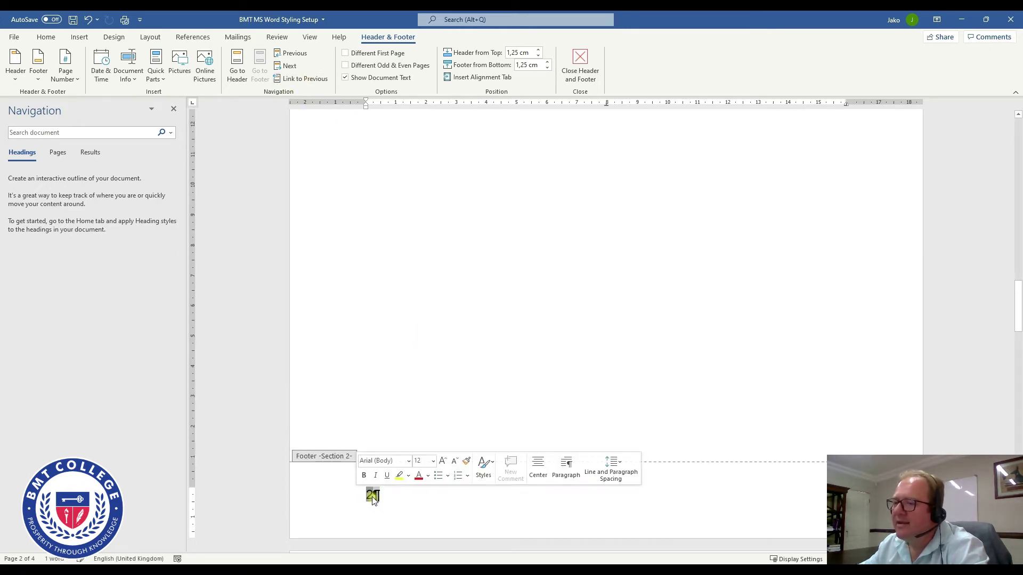
pyautogui.scroll(10, 461, 358)
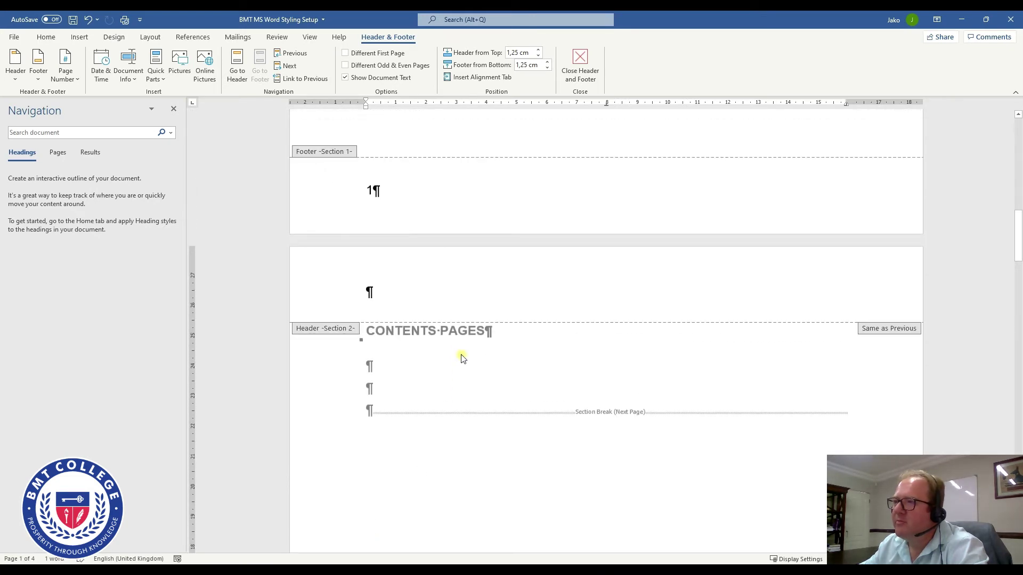
pyautogui.click(411, 208)
pyautogui.moveTo(411, 208); pyautogui.dragTo(346, 194)
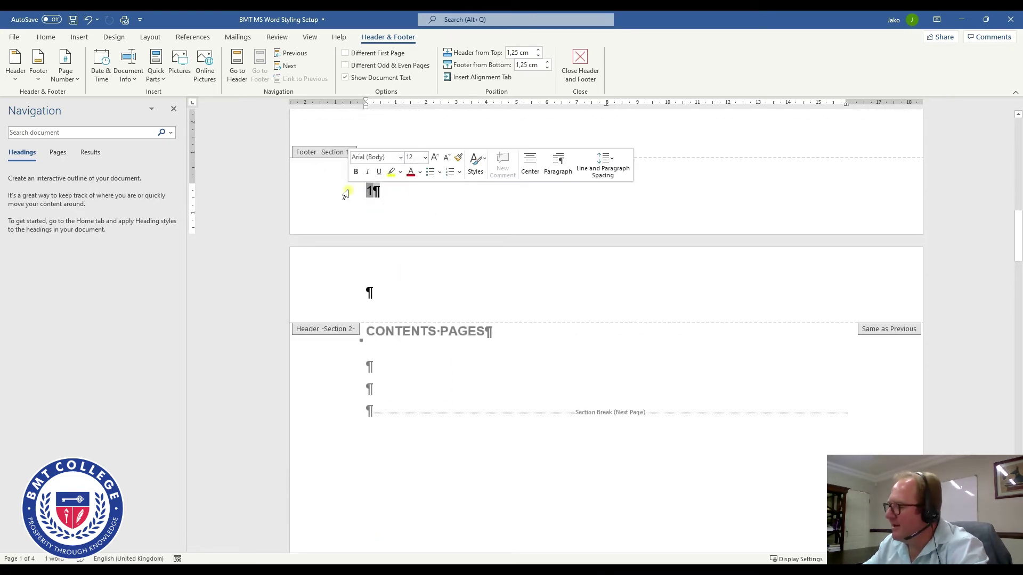
pyautogui.press('Delete')
# Review the footers of Sections 1 to 4 to check which pages carry a page number
pyautogui.scroll(-1, 345, 194)
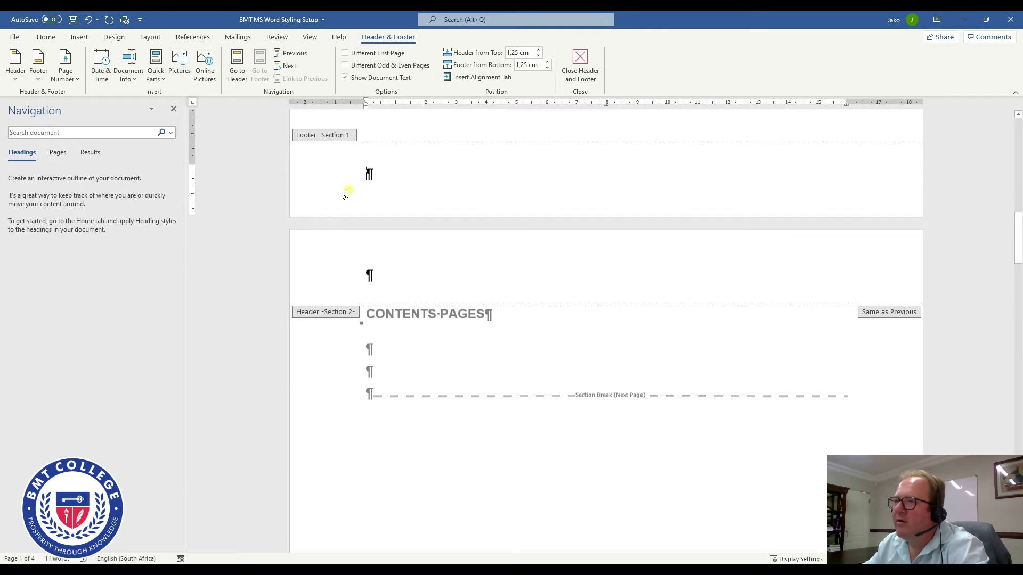
pyautogui.scroll(-15, 349, 192)
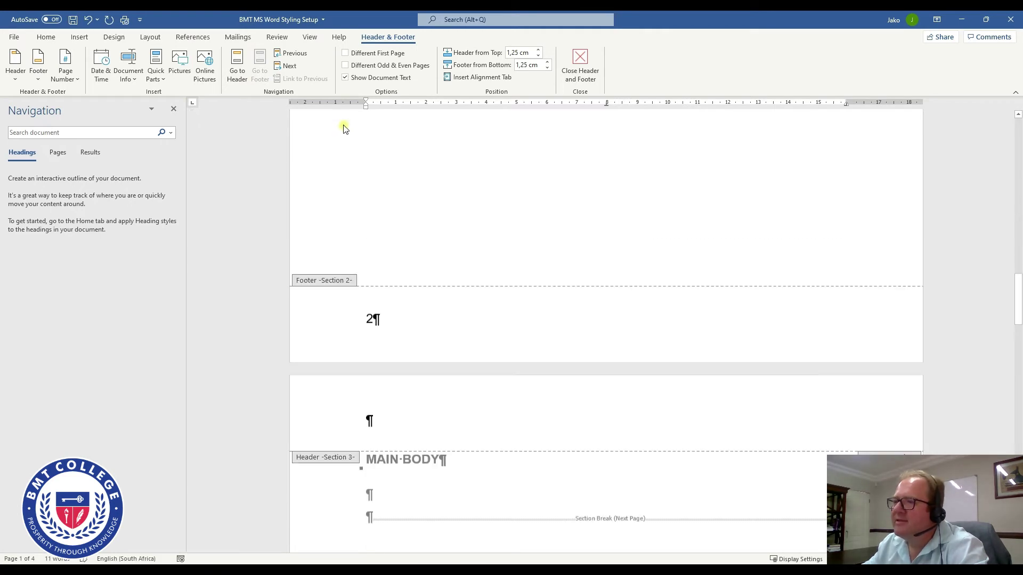
pyautogui.click(393, 187)
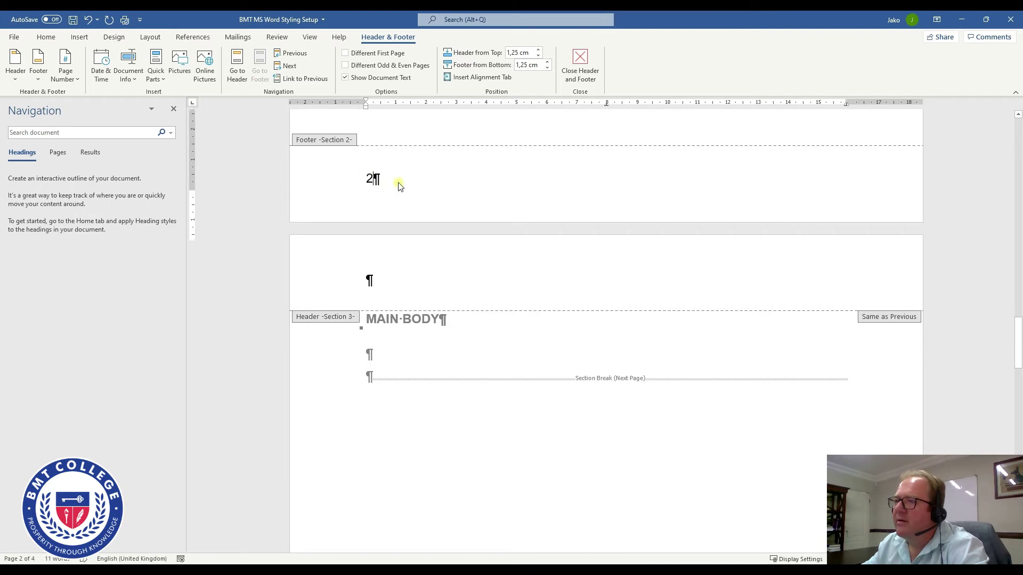
pyautogui.scroll(-15, 400, 186)
pyautogui.scroll(-15, 392, 195)
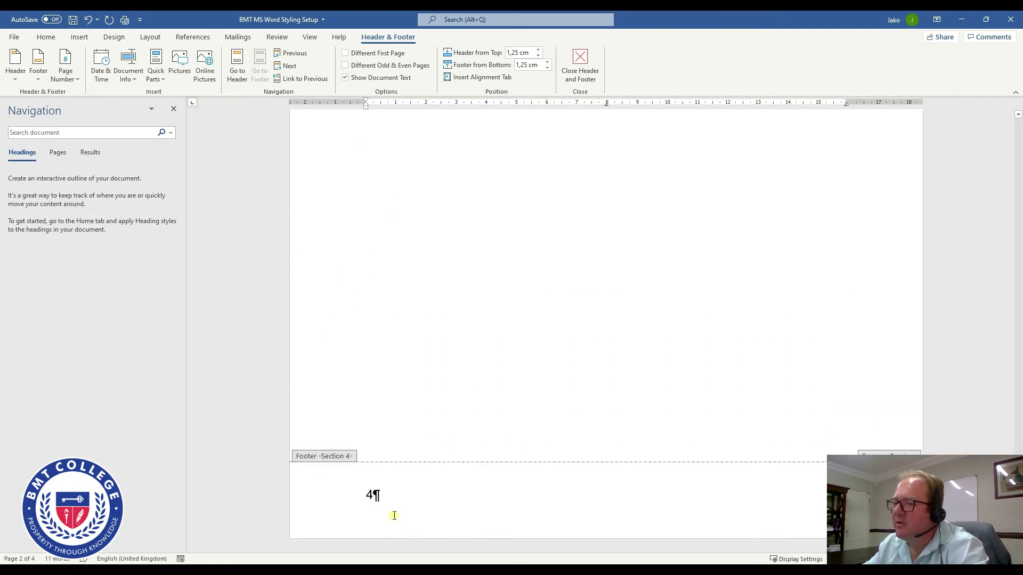
pyautogui.click(394, 517)
pyautogui.scroll(15, 393, 514)
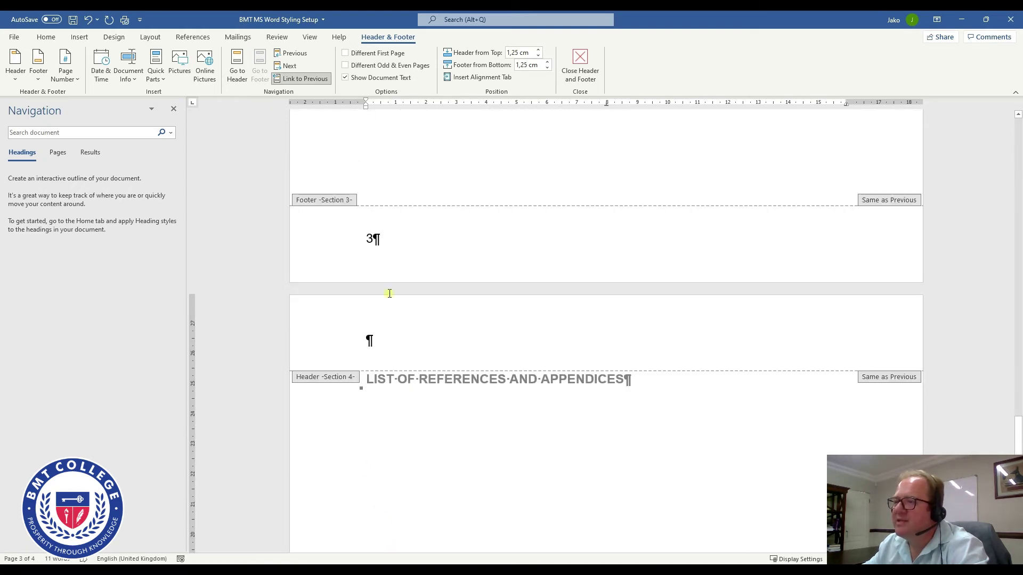
pyautogui.scroll(6, 373, 238)
pyautogui.scroll(20, 379, 243)
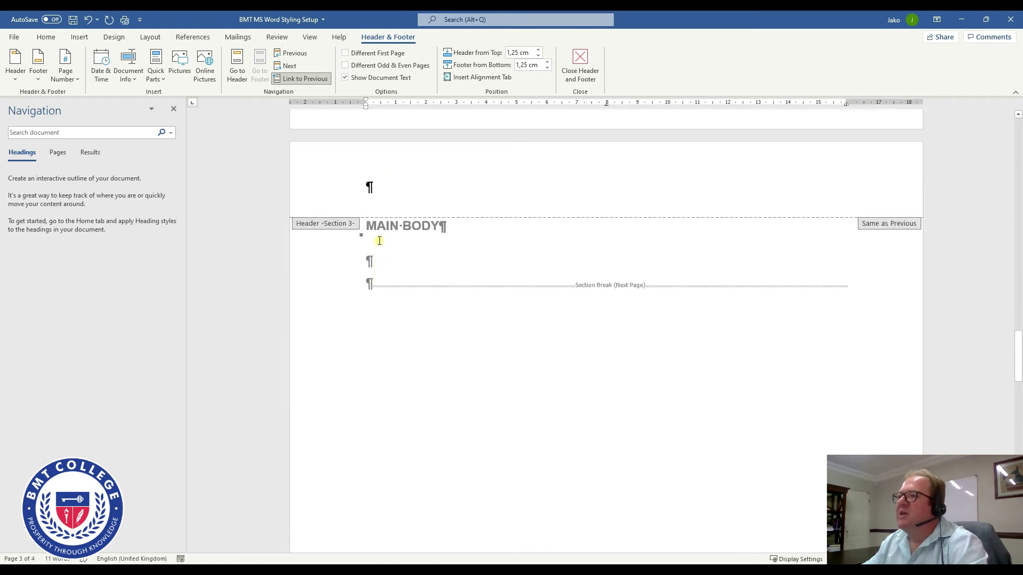
pyautogui.scroll(4, 378, 242)
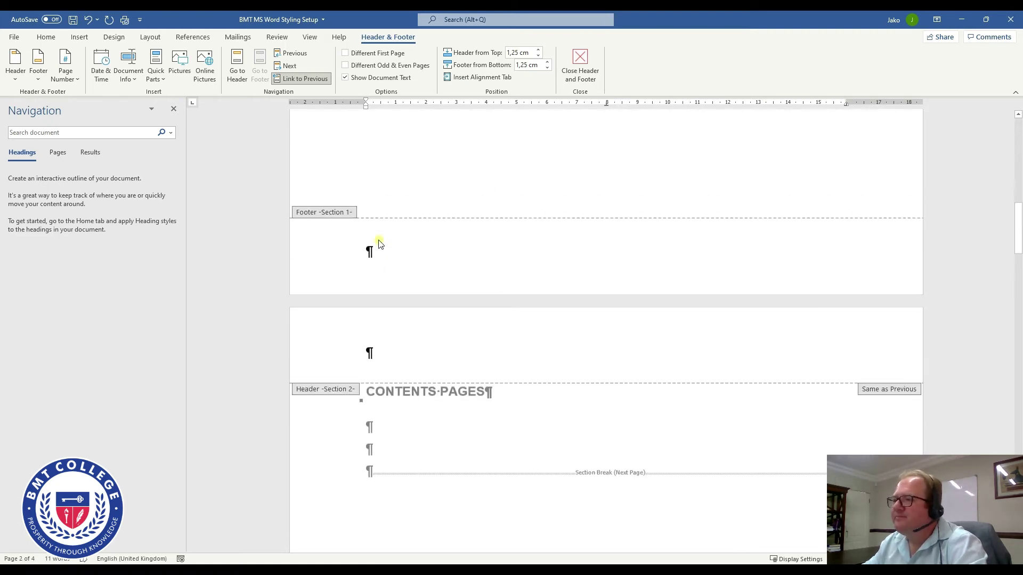
pyautogui.scroll(-5, 377, 241)
pyautogui.scroll(8, 377, 245)
pyautogui.scroll(-4, 377, 250)
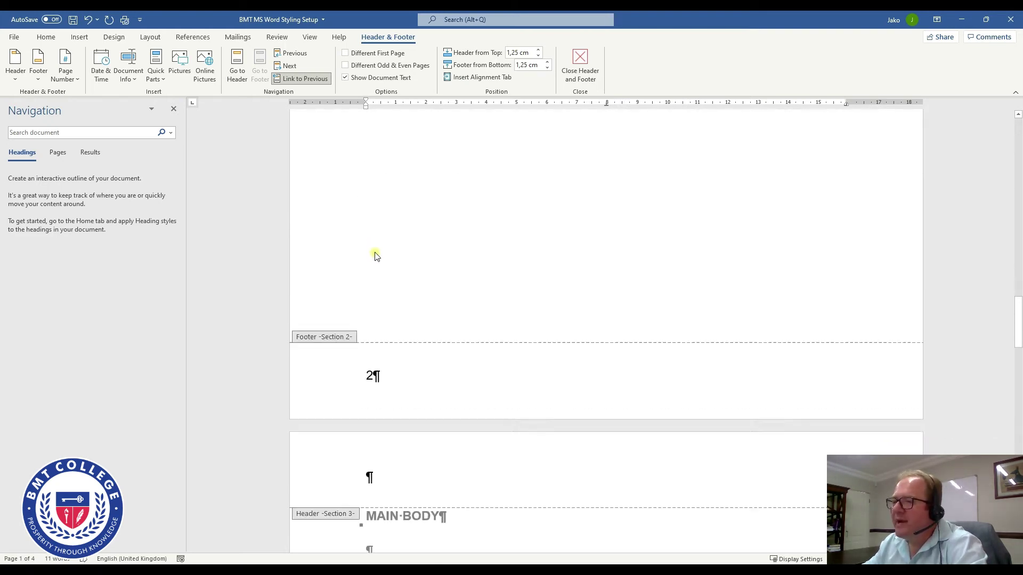
# Compare the page number in the contents page's Section 2 footer with the title page's Section 1 footer
pyautogui.moveTo(387, 355); pyautogui.dragTo(357, 357)
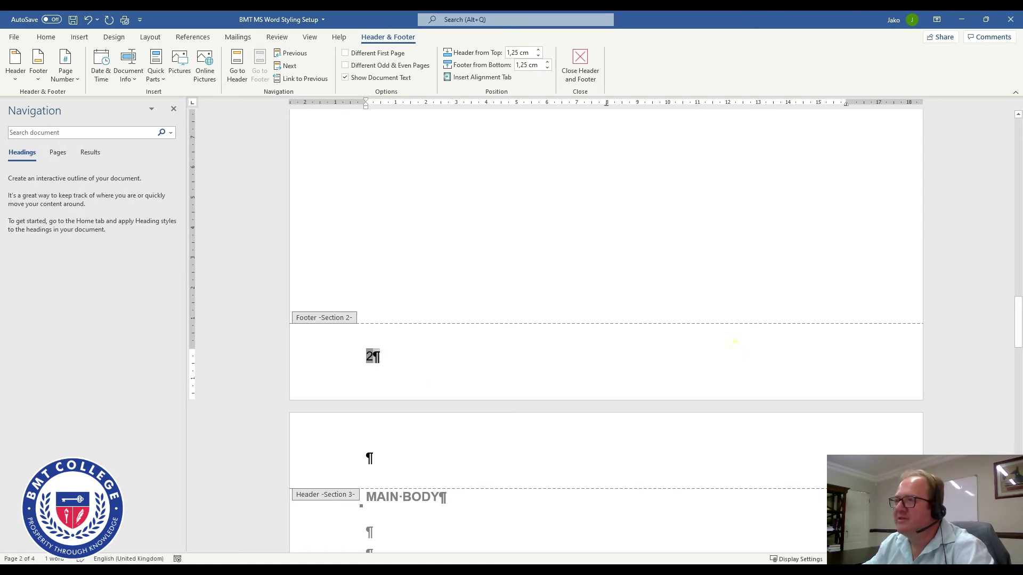
pyautogui.click(436, 359)
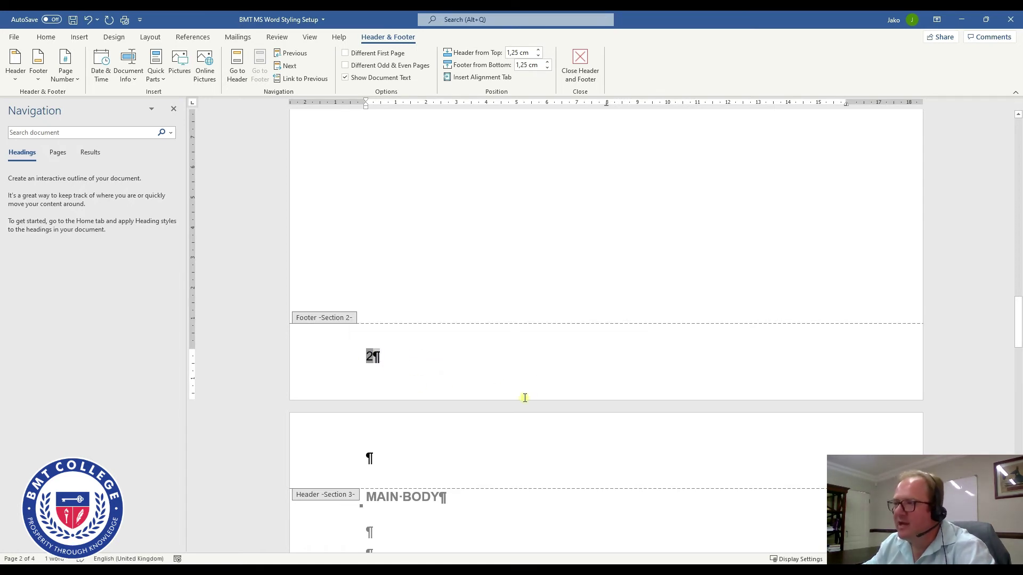
pyautogui.scroll(10, 502, 367)
pyautogui.scroll(6, 502, 368)
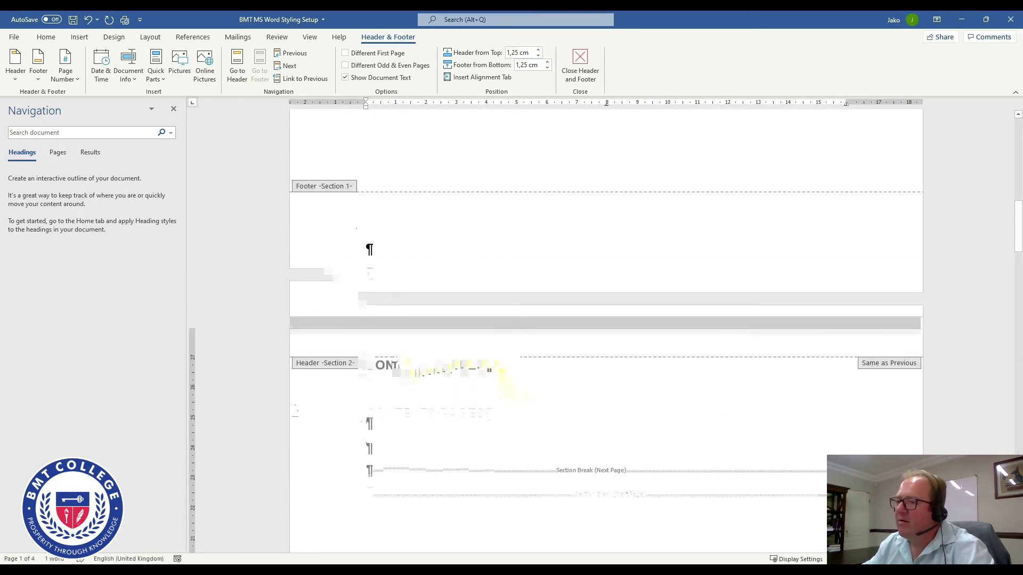
pyautogui.scroll(-3, 452, 414)
pyautogui.scroll(-12, 430, 414)
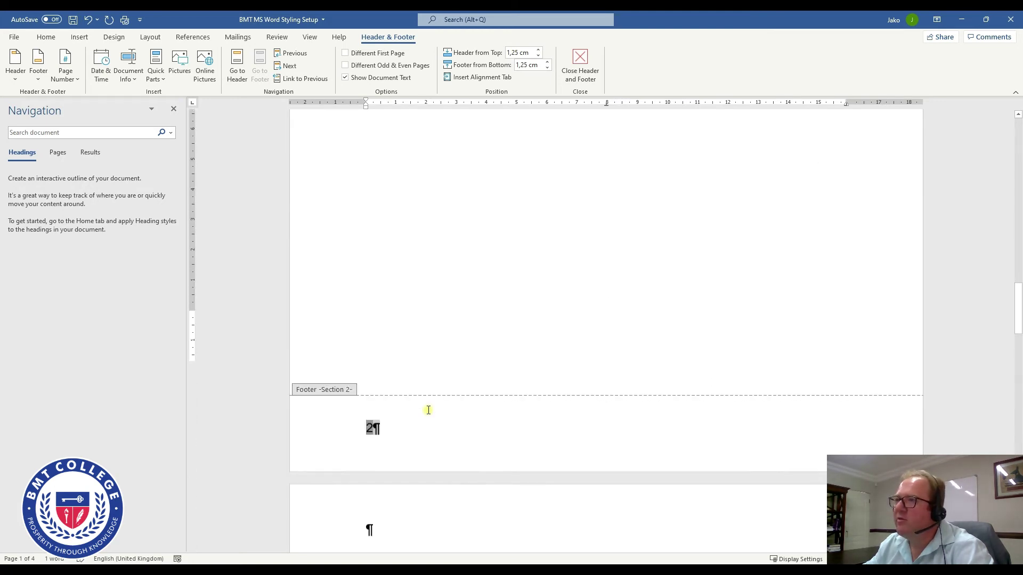
# Format the Section 2 footer page number as i, ii, iii and start the section's numbering at i
pyautogui.doubleClick(373, 289)
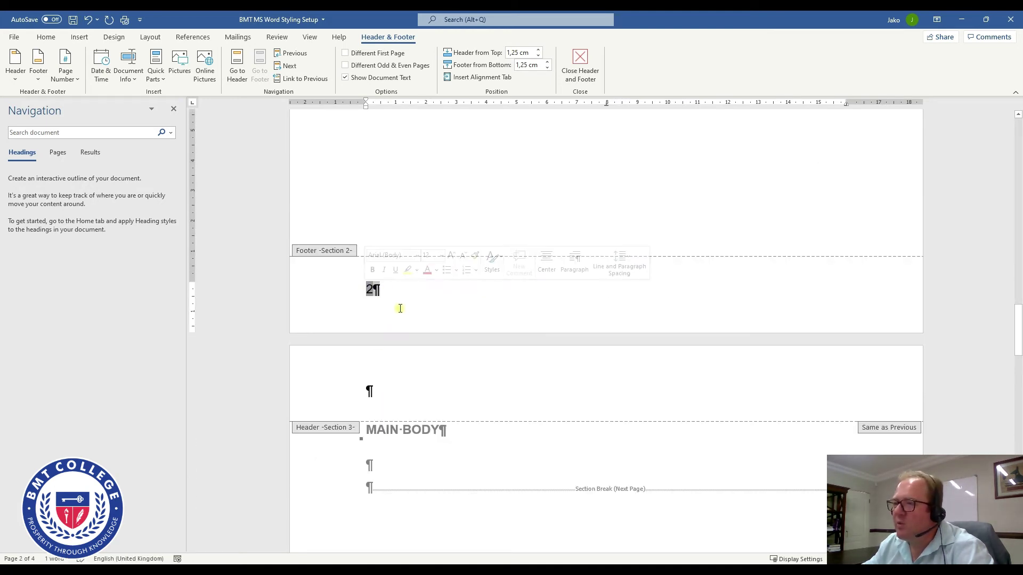
pyautogui.click(374, 289)
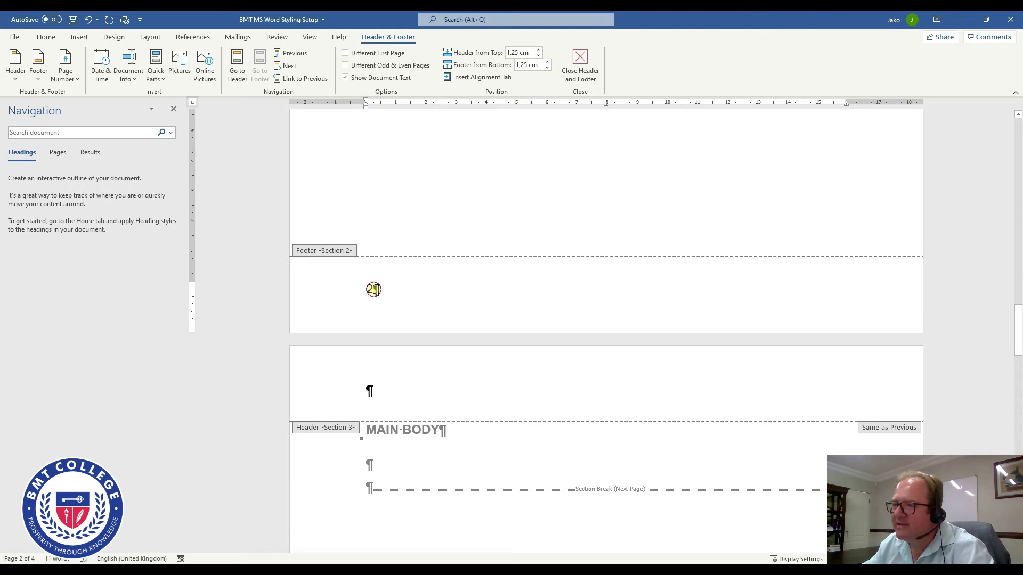
pyautogui.doubleClick(374, 289)
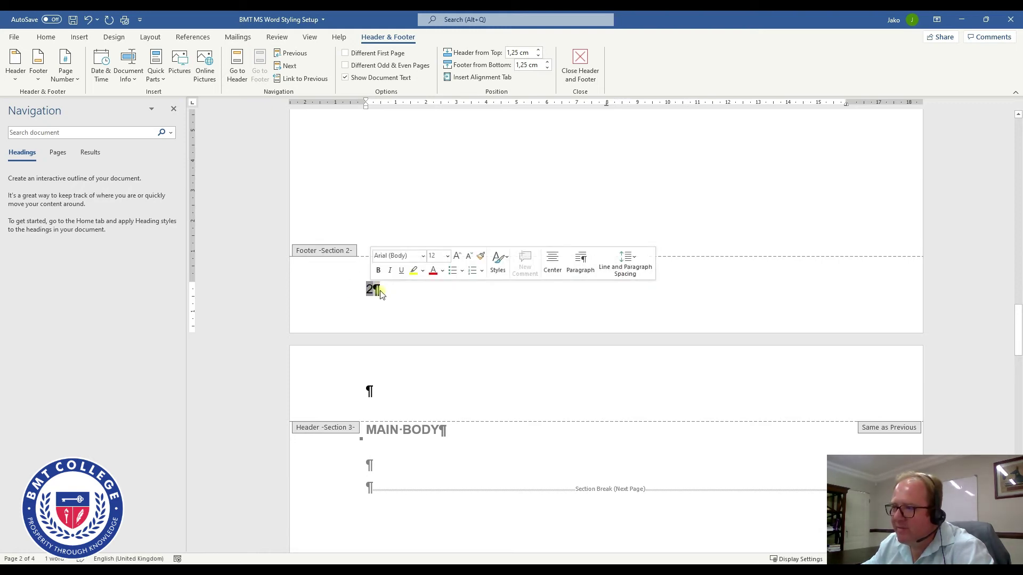
pyautogui.click(373, 289)
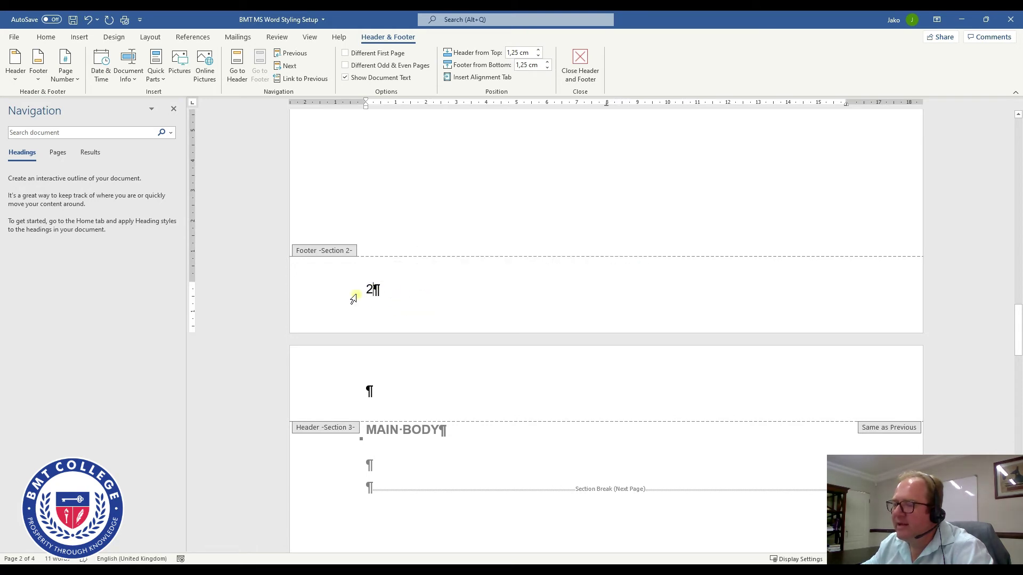
pyautogui.doubleClick(370, 289)
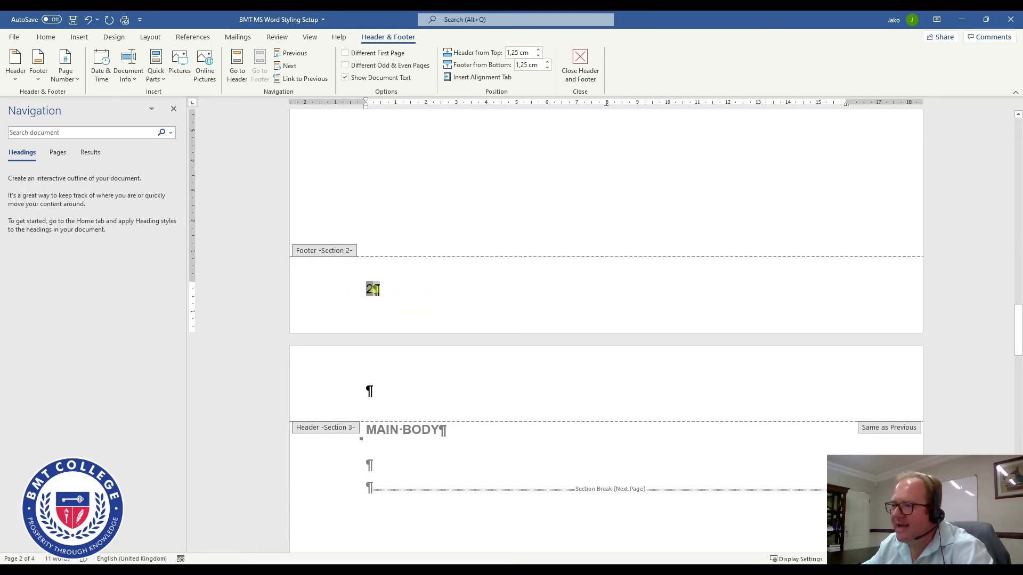
pyautogui.rightClick(371, 292)
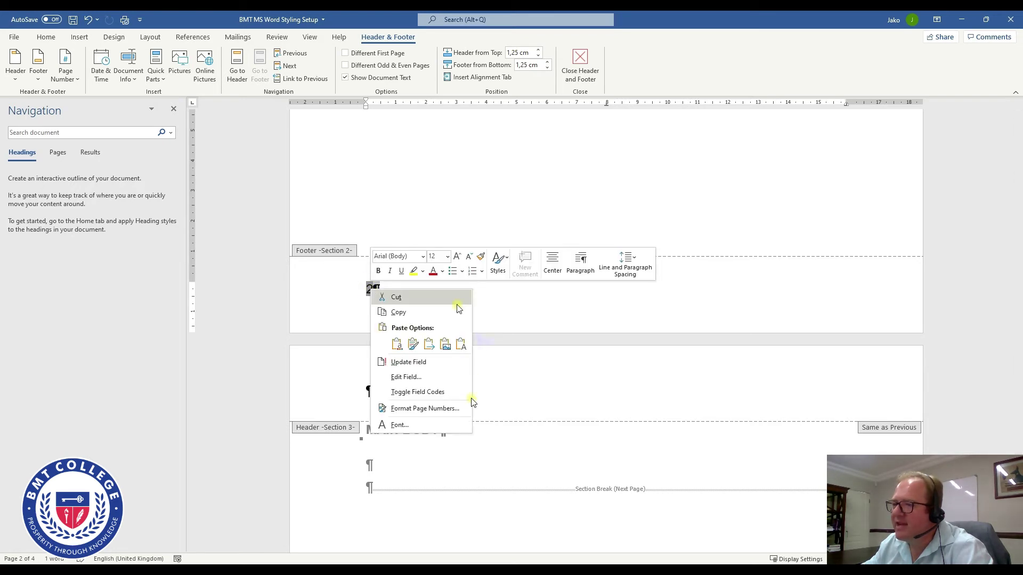
pyautogui.click(425, 409)
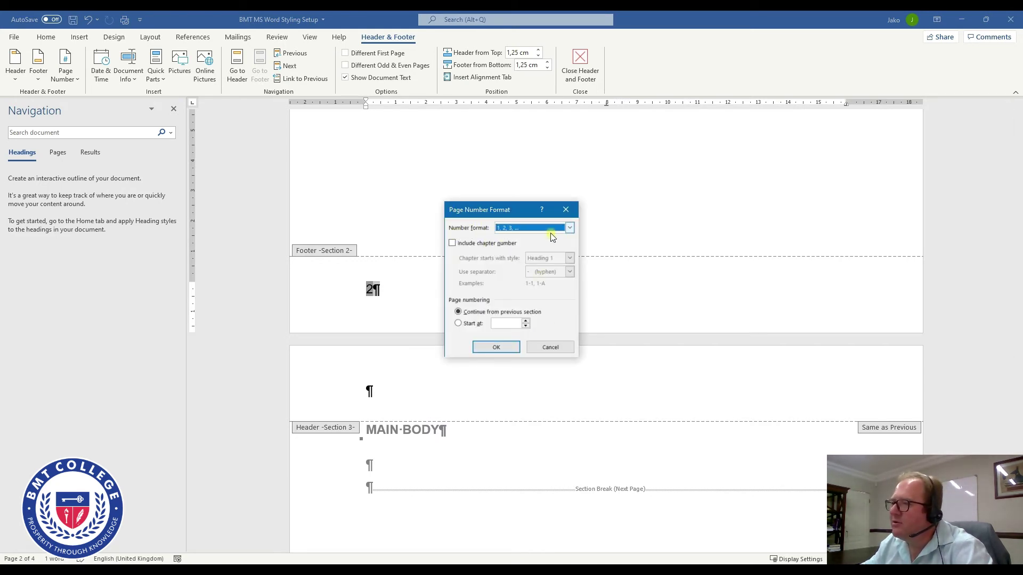
pyautogui.click(570, 228)
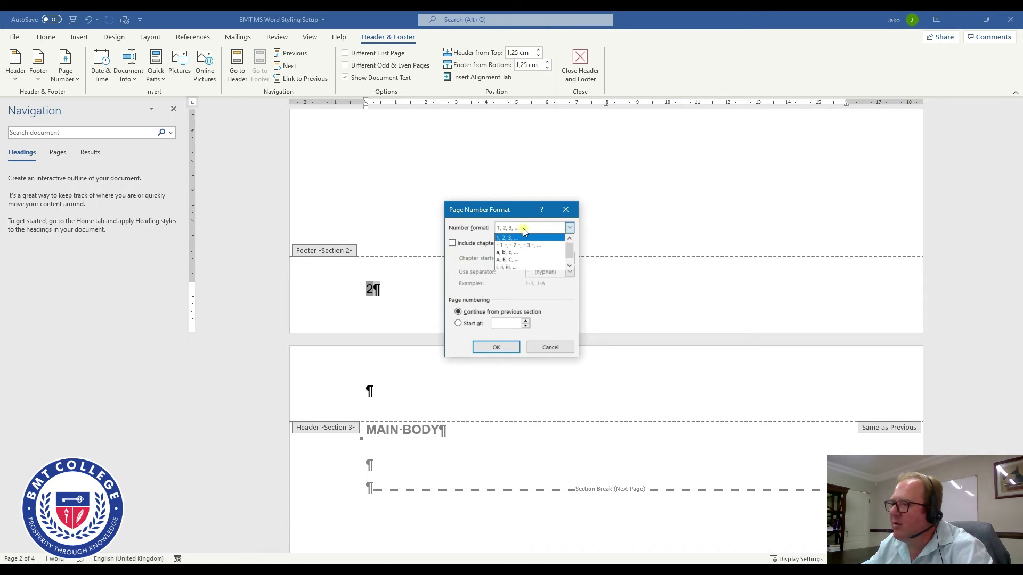
pyautogui.click(571, 247)
pyautogui.moveTo(570, 249); pyautogui.dragTo(570, 251)
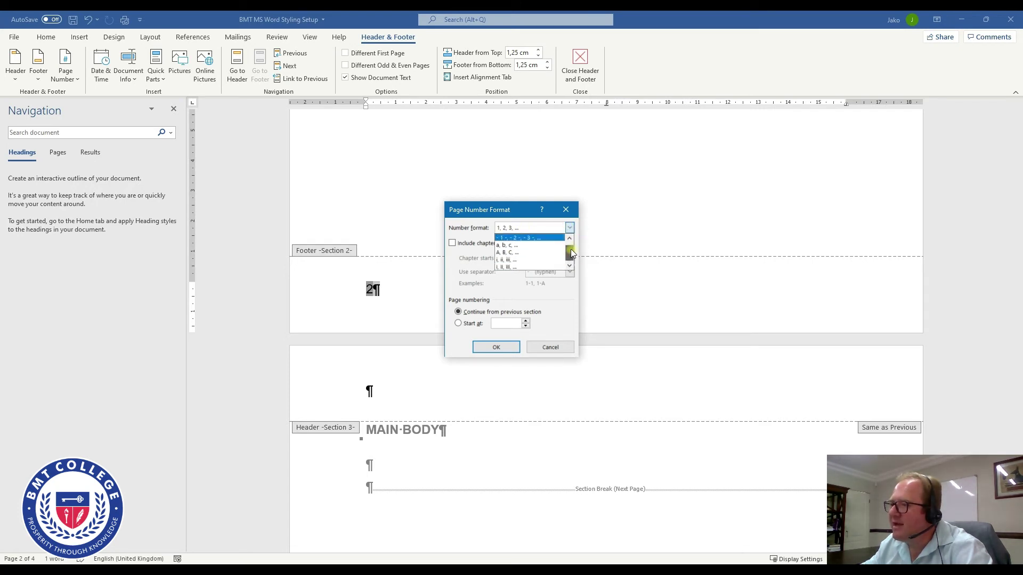
pyautogui.click(506, 261)
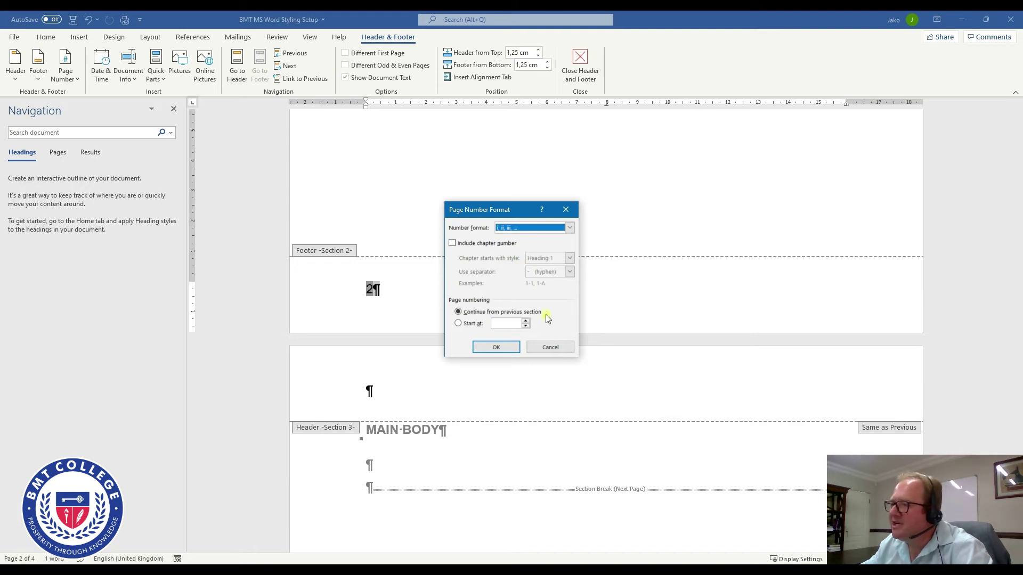
pyautogui.click(459, 324)
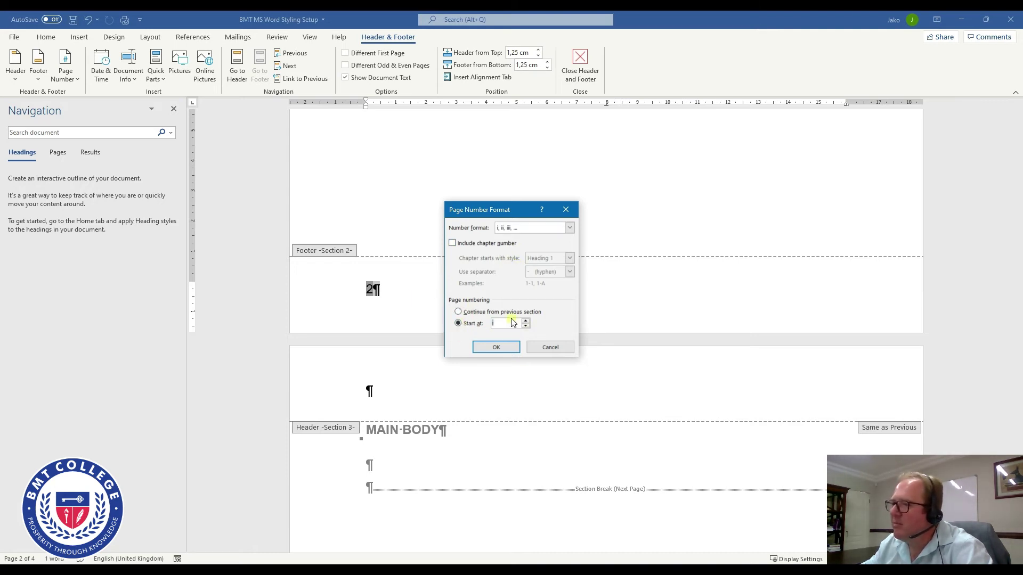
pyautogui.click(498, 348)
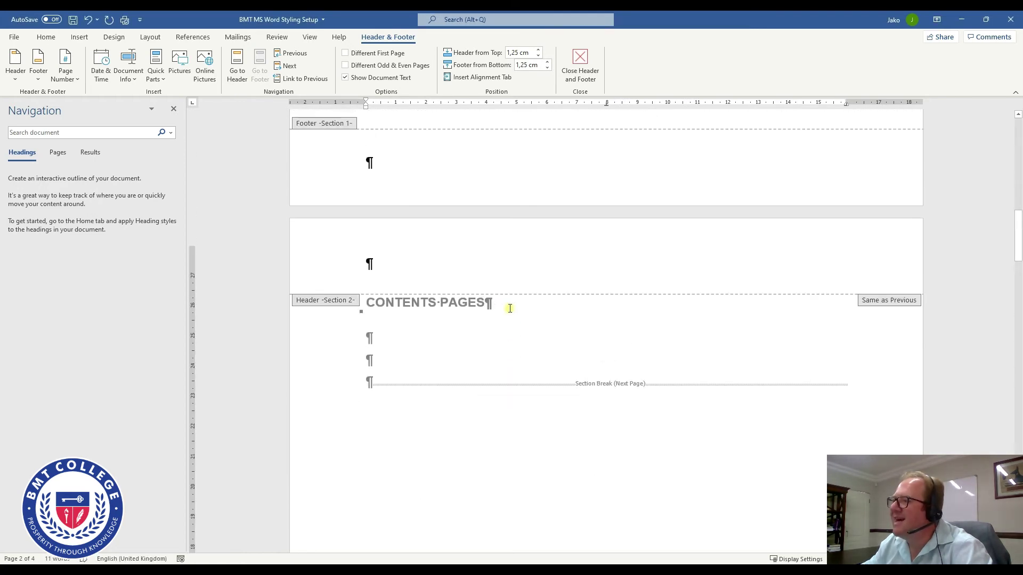
# Review the footers from the title page through the main body to check each section's page numbering
pyautogui.moveTo(1017, 244); pyautogui.dragTo(1016, 160)
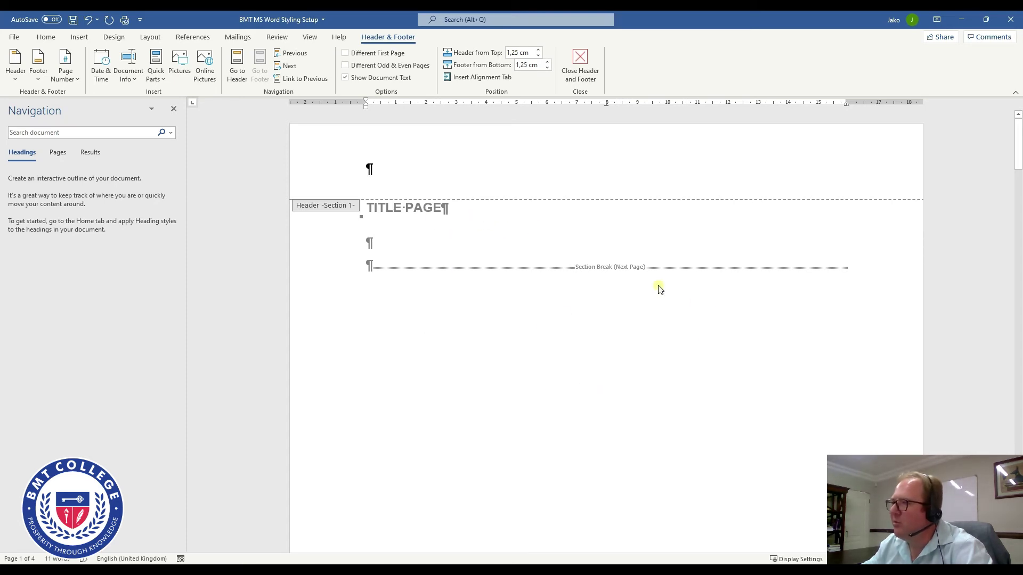
pyautogui.scroll(-10, 687, 335)
pyautogui.scroll(-5, 690, 338)
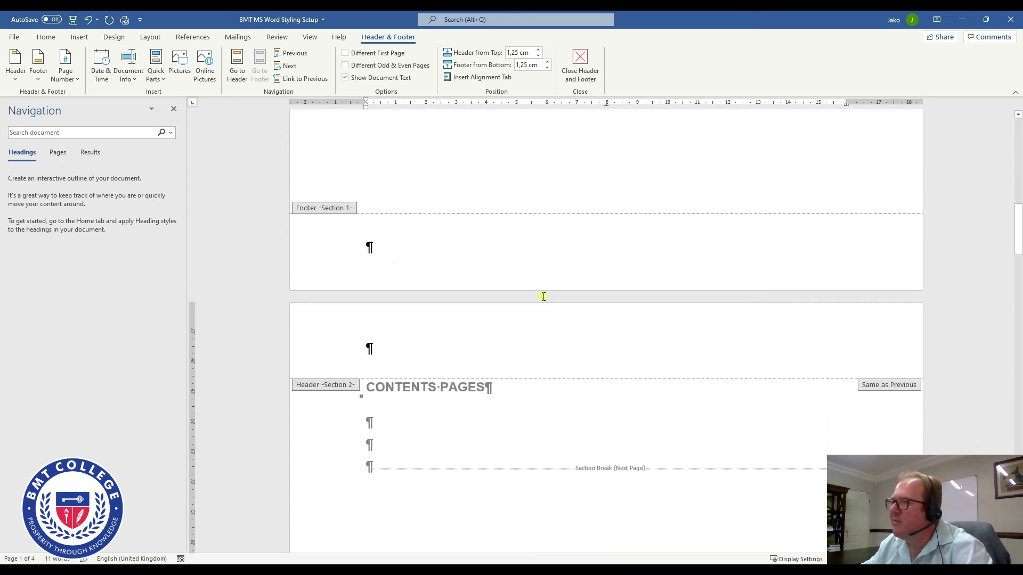
pyautogui.scroll(-10, 433, 254)
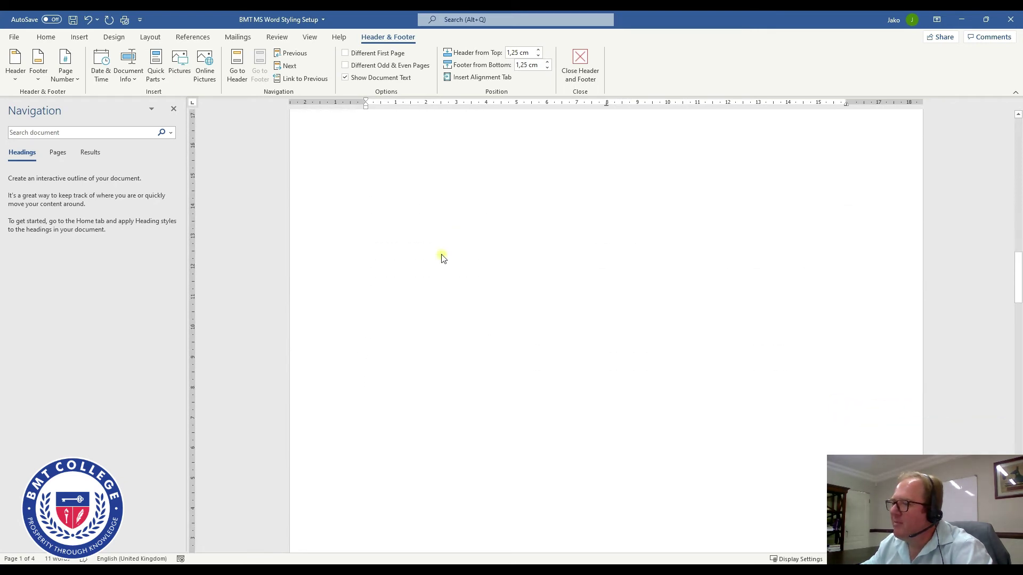
pyautogui.click(400, 382)
pyautogui.scroll(10, 401, 382)
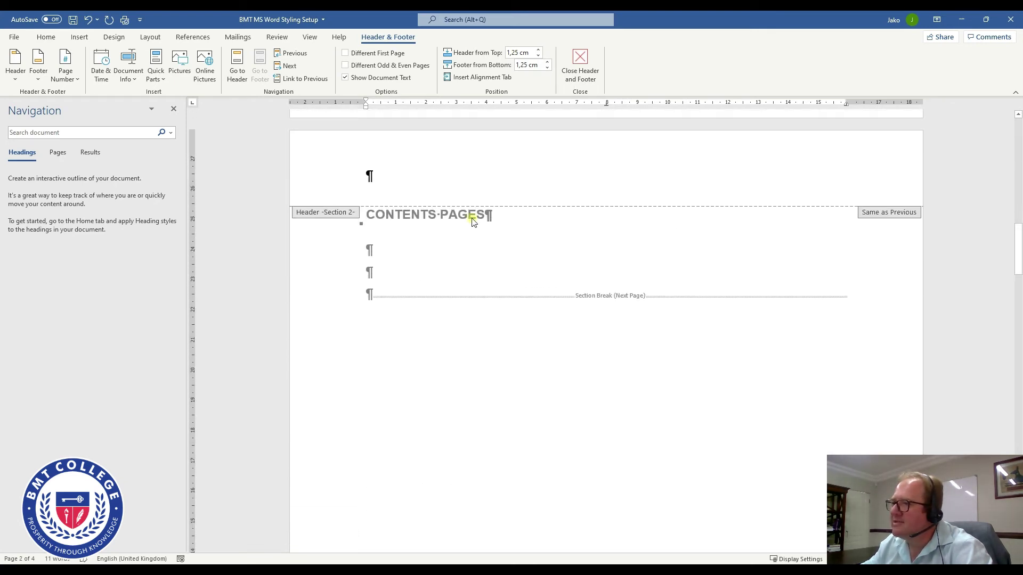
pyautogui.scroll(-10, 476, 349)
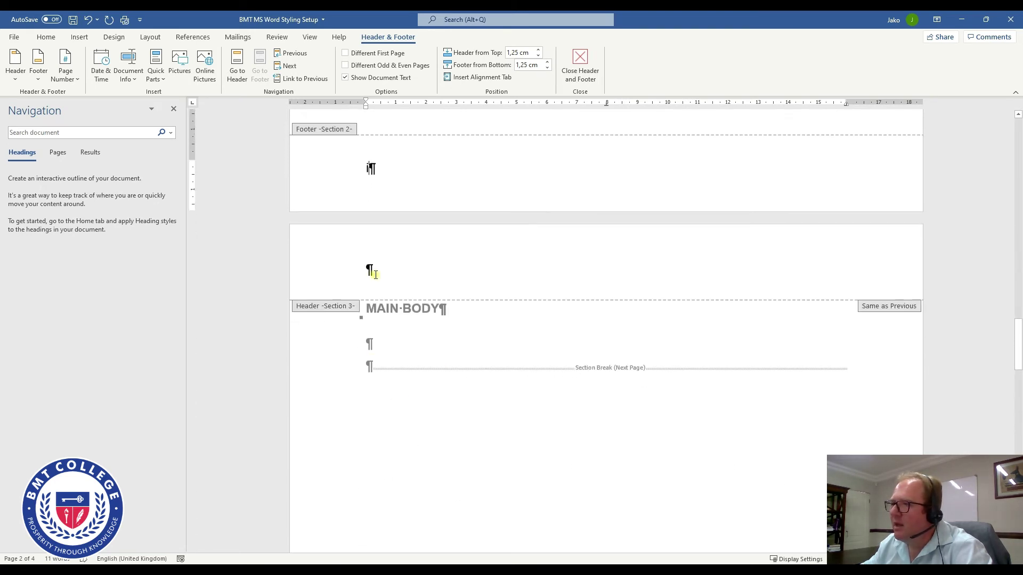
pyautogui.scroll(-10, 389, 205)
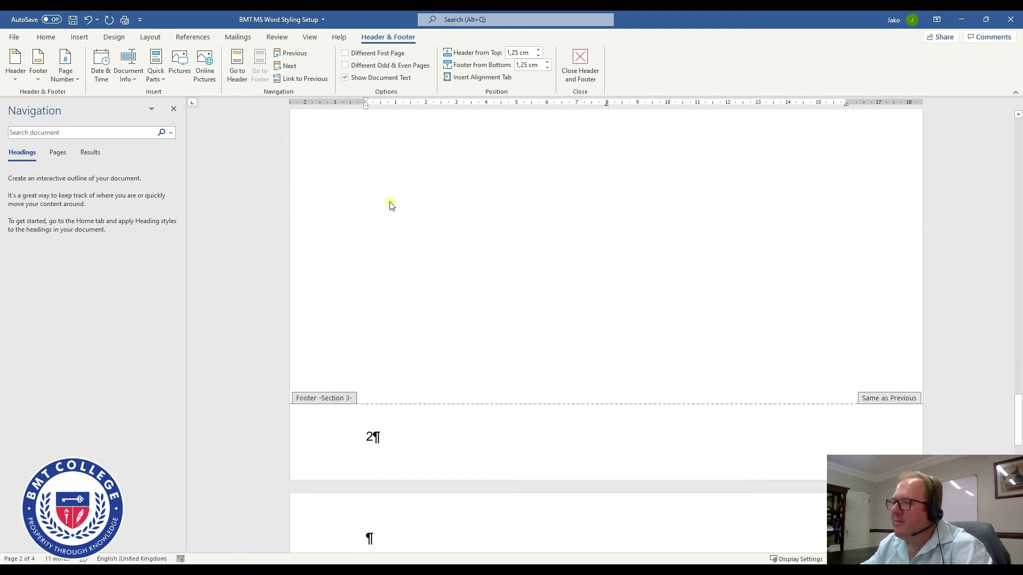
# Unlink the main body's Section 3 footer from the previous section
pyautogui.click(421, 439)
pyautogui.scroll(1, 405, 417)
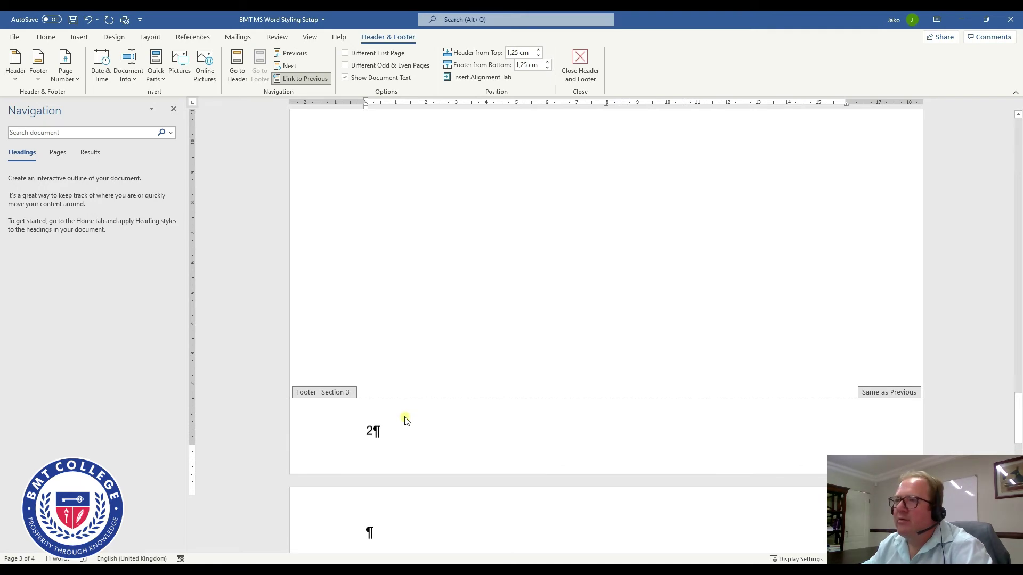
pyautogui.scroll(15, 376, 460)
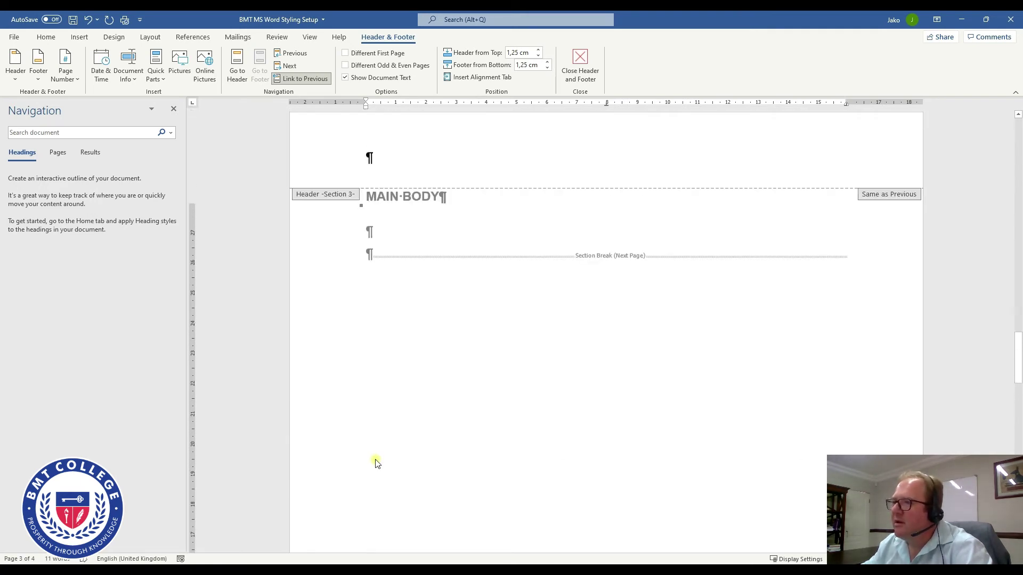
pyautogui.scroll(-15, 497, 434)
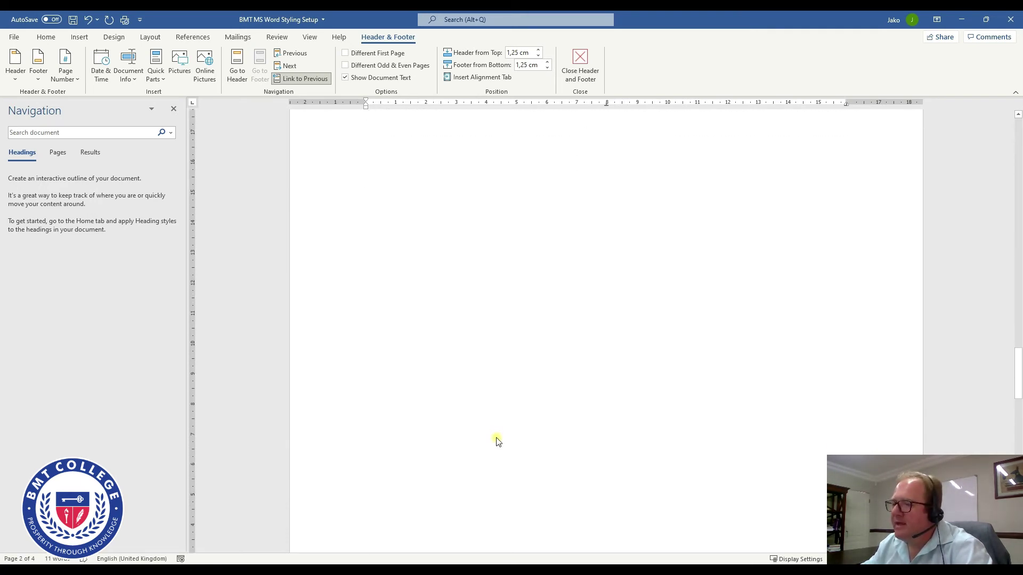
pyautogui.doubleClick(369, 403)
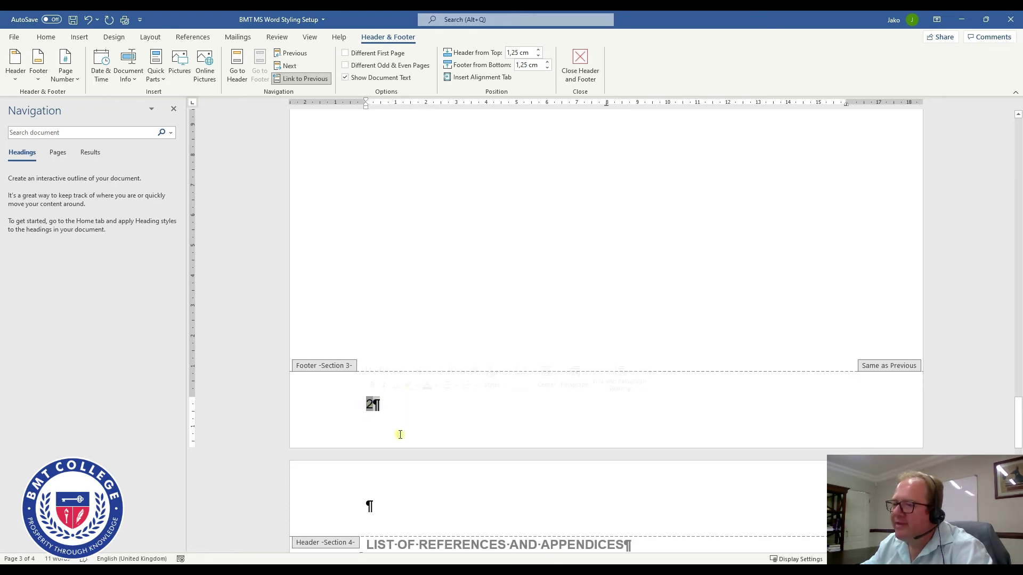
pyautogui.click(312, 80)
pyautogui.click(407, 498)
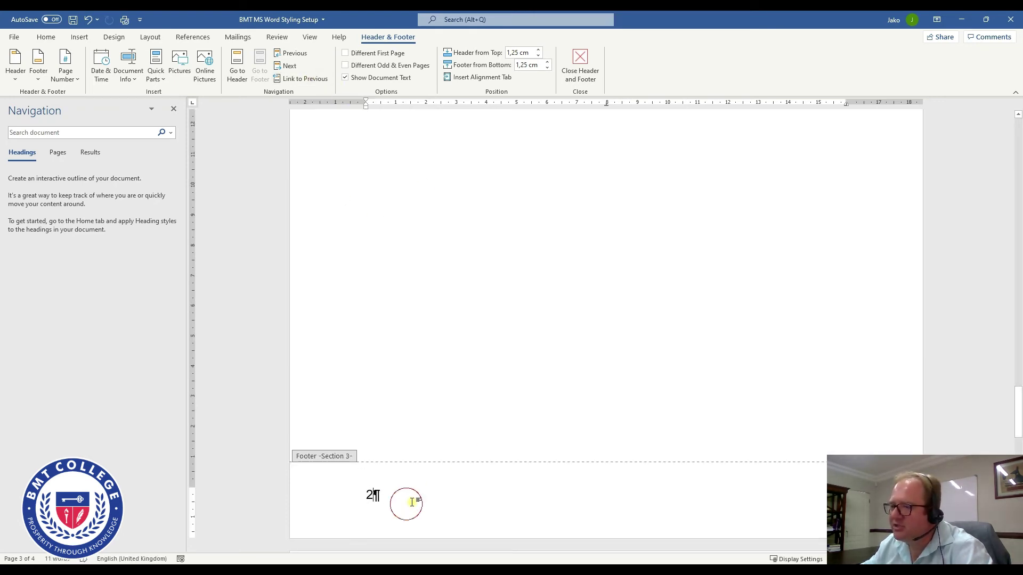
# Format the main body's Section 3 footer page number as 1, 2, 3 and start the section's numbering at 1
pyautogui.scroll(10, 408, 490)
pyautogui.scroll(-5, 407, 482)
pyautogui.scroll(-15, 407, 481)
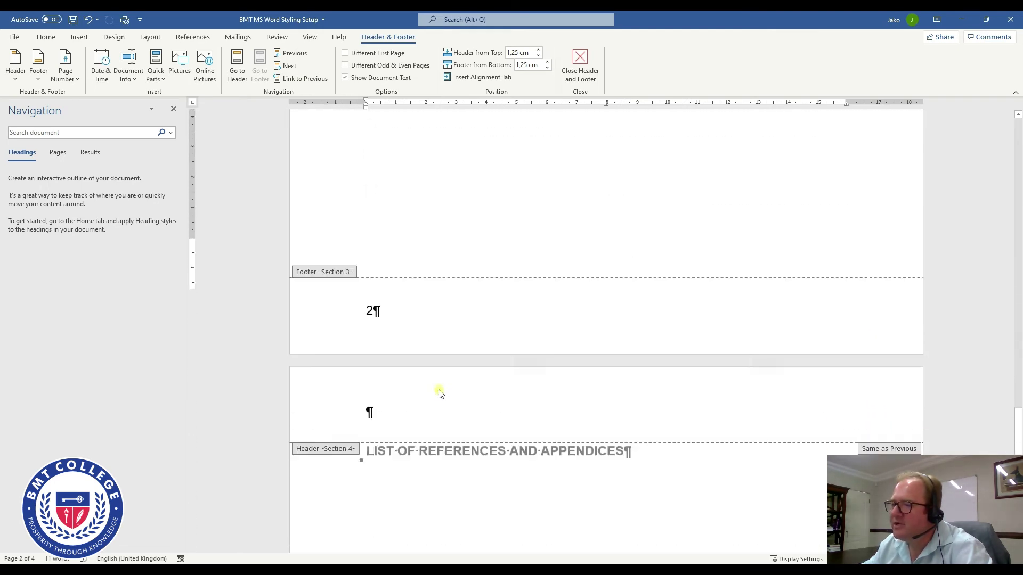
pyautogui.scroll(10, 426, 369)
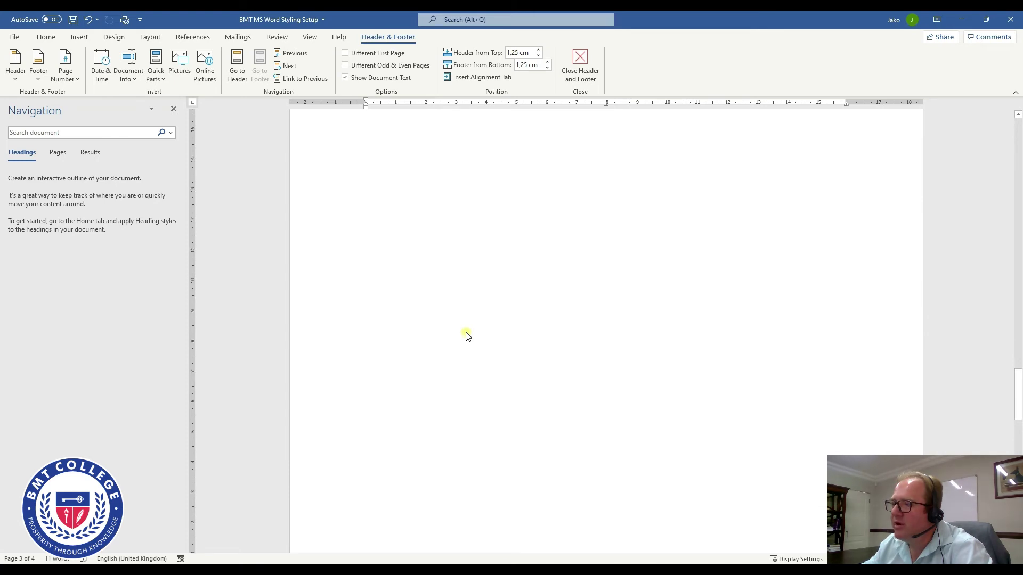
pyautogui.scroll(-4, 466, 335)
pyautogui.scroll(-2, 466, 336)
pyautogui.doubleClick(370, 400)
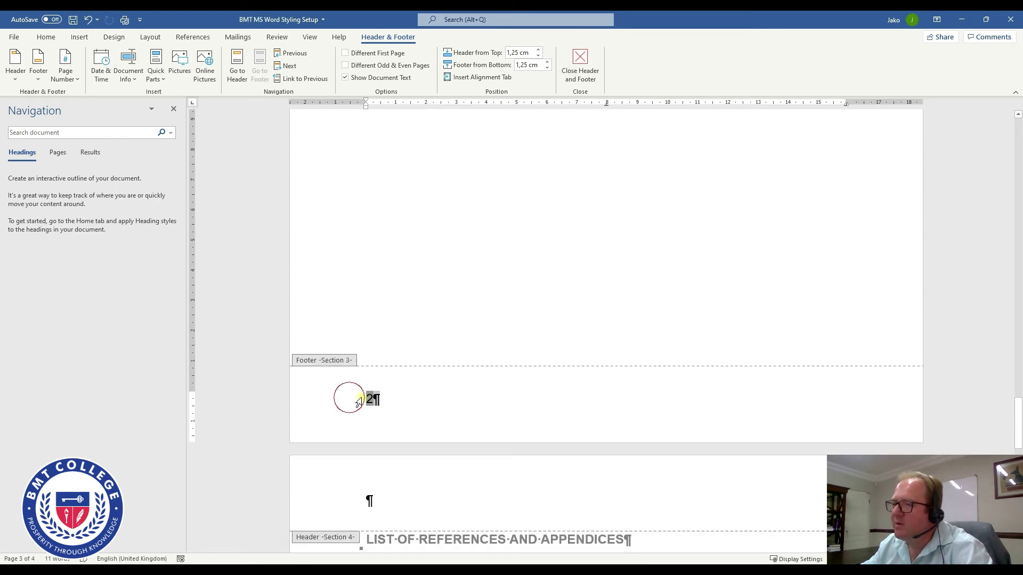
pyautogui.rightClick(372, 401)
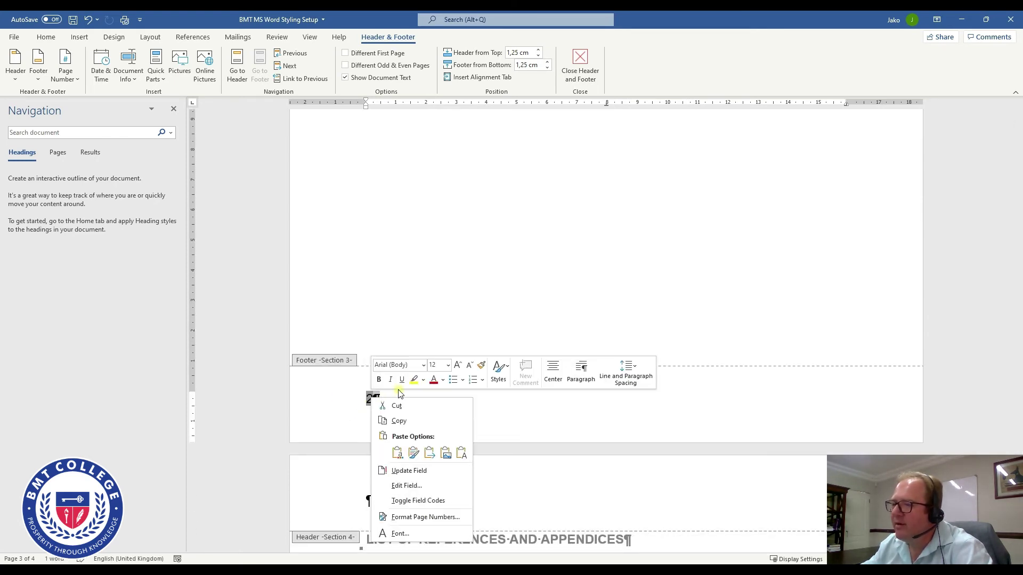
pyautogui.click(413, 517)
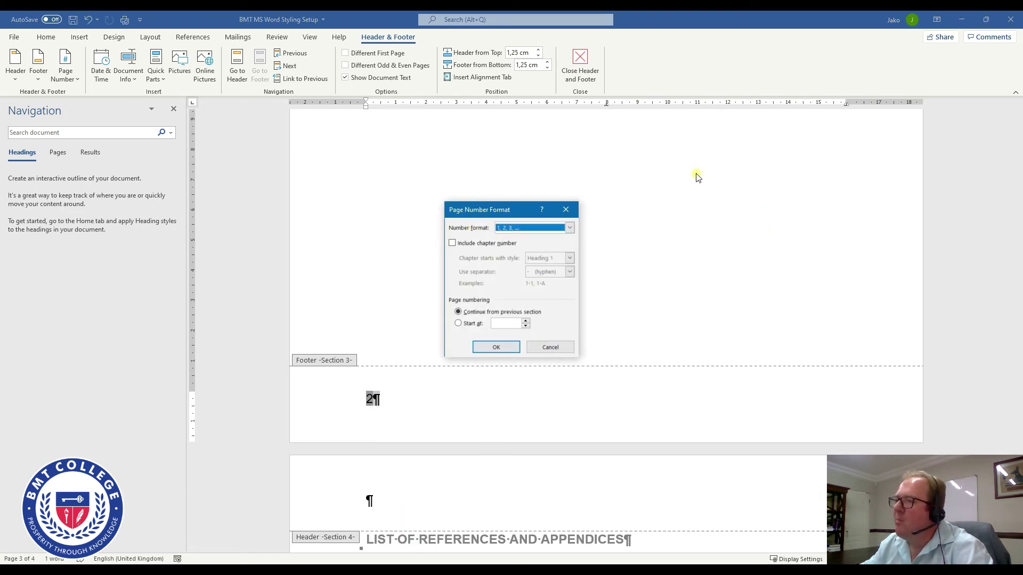
pyautogui.click(570, 228)
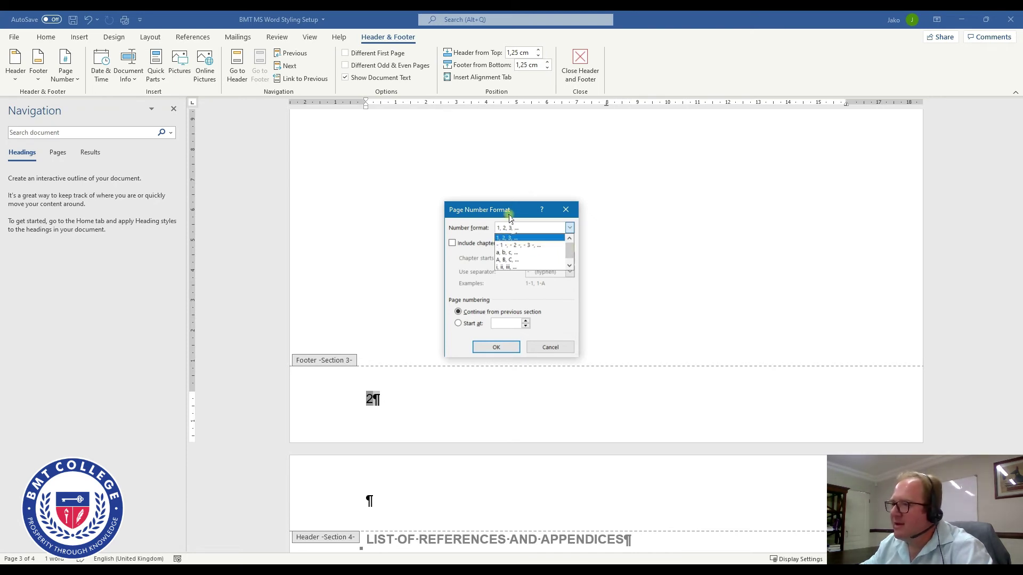
pyautogui.click(514, 238)
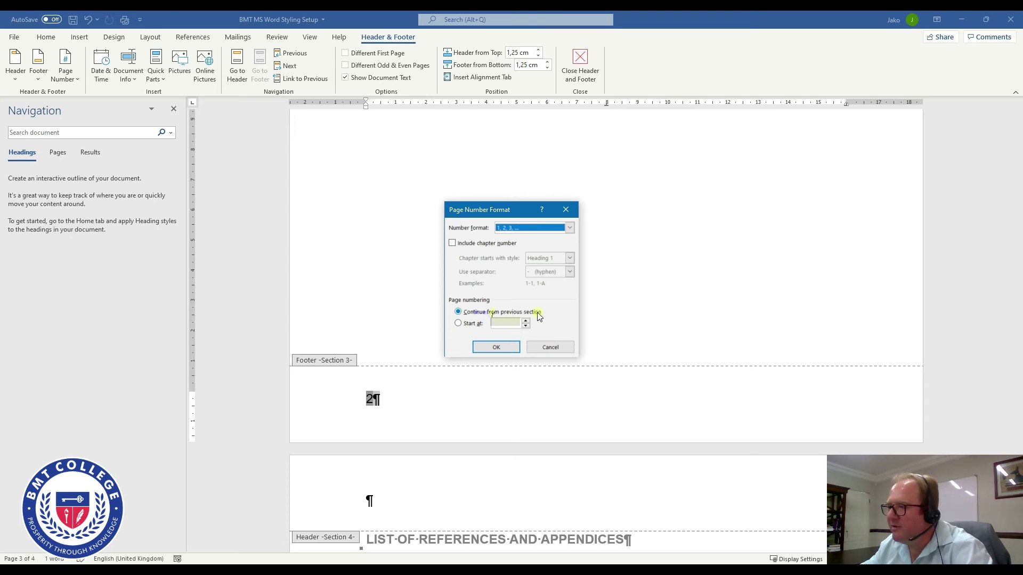
pyautogui.click(458, 324)
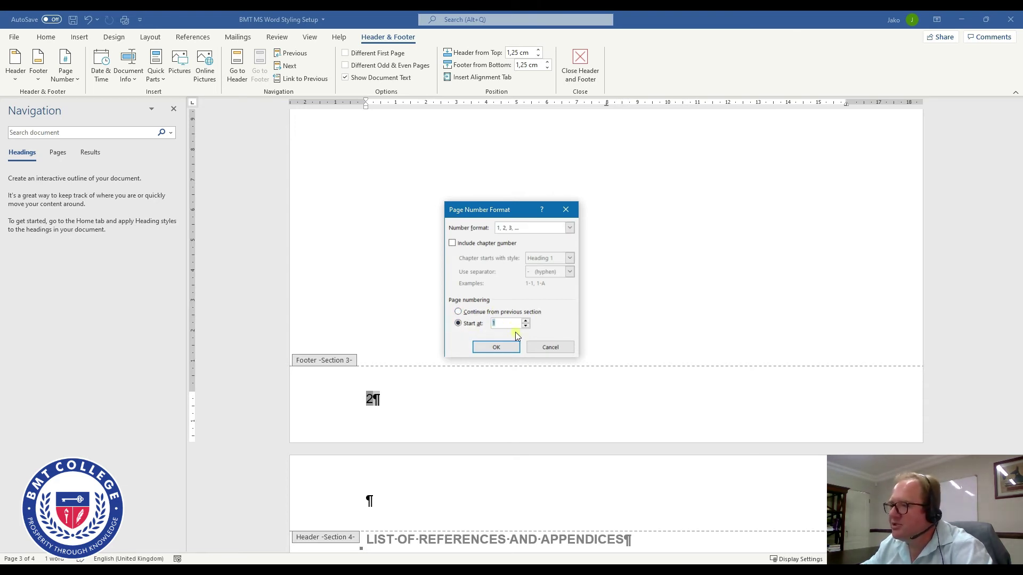
pyautogui.click(498, 350)
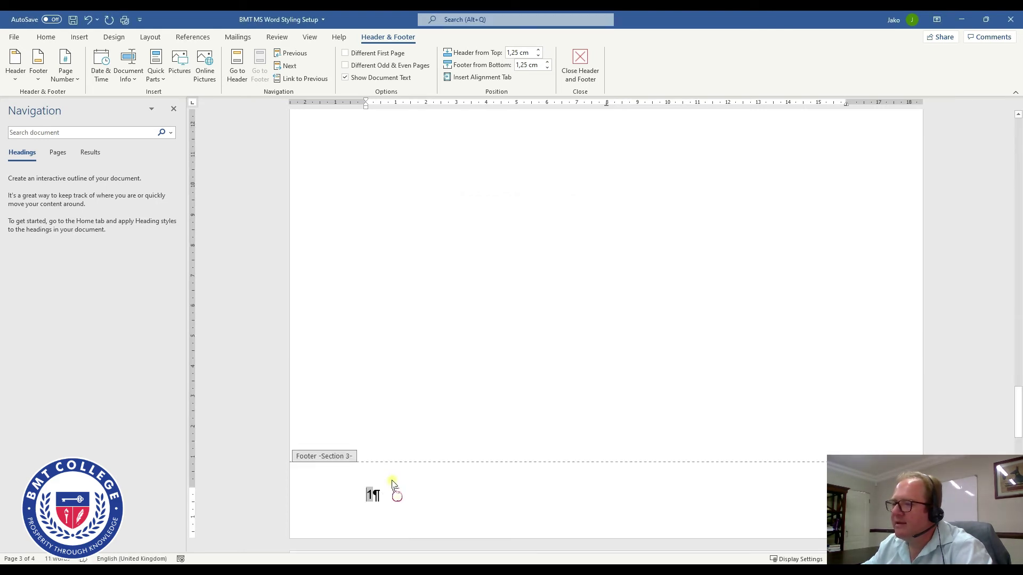
# Review the footer page numbers of the main body and of the references and appendices section, including Section 4's link to the previous section
pyautogui.scroll(-3, 384, 482)
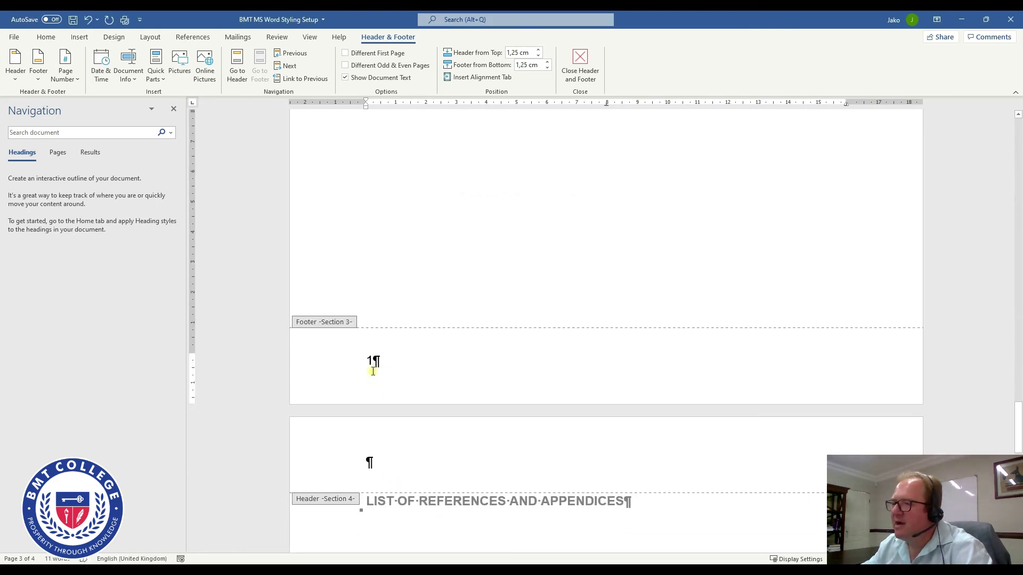
pyautogui.scroll(-5, 373, 373)
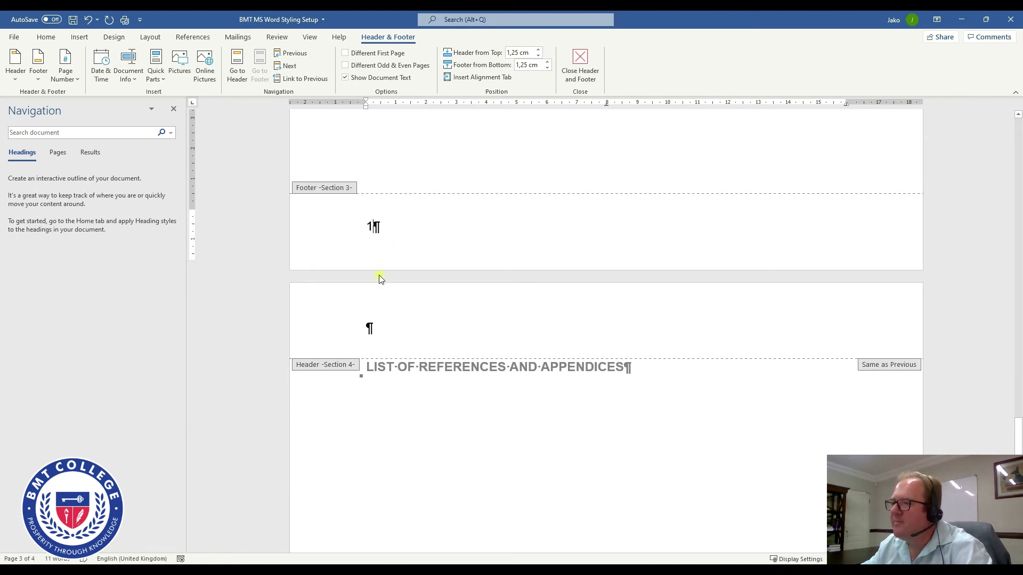
pyautogui.scroll(-5, 379, 276)
pyautogui.scroll(-12, 380, 276)
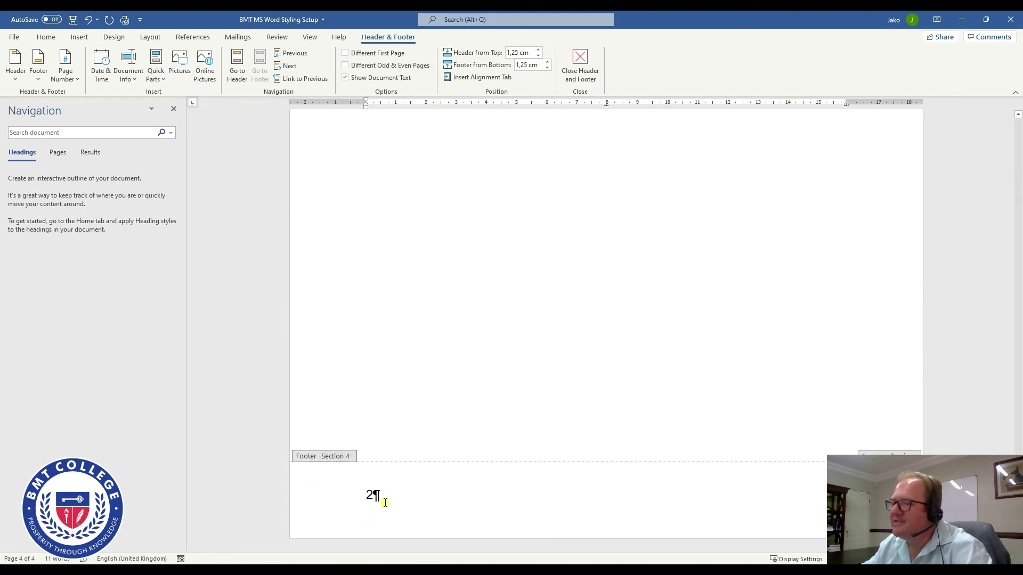
pyautogui.click(380, 492)
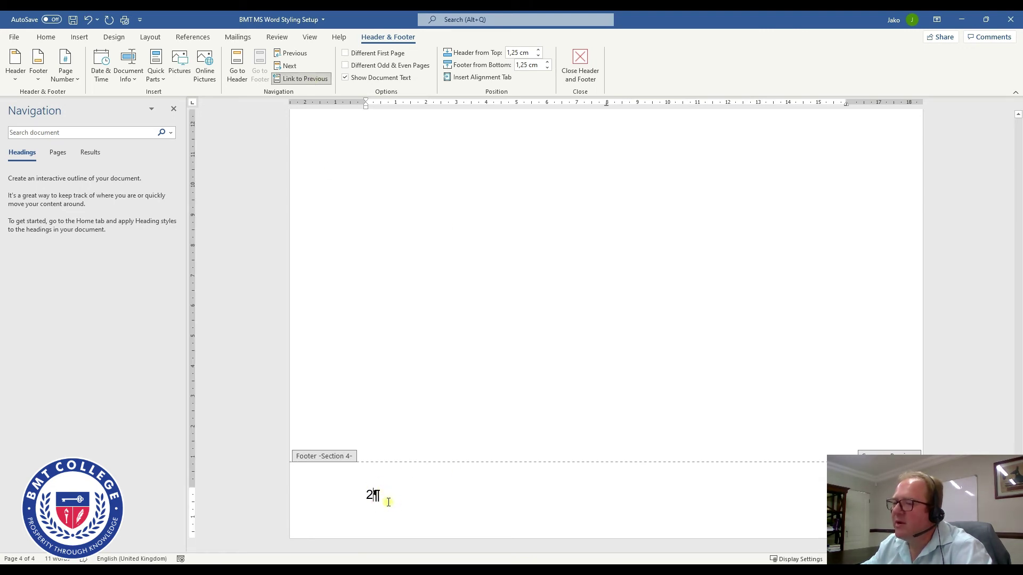
pyautogui.scroll(10, 391, 518)
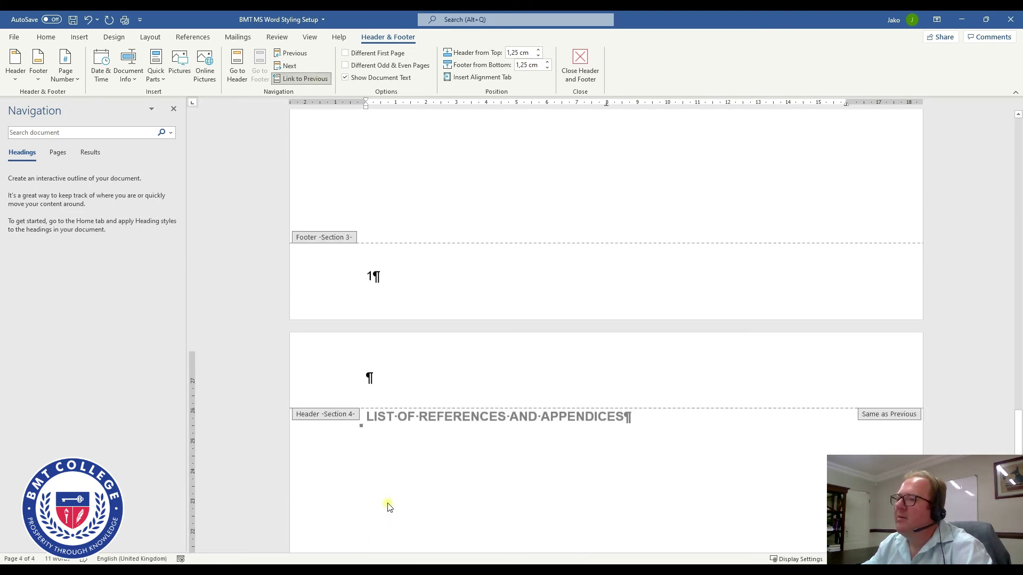
pyautogui.scroll(1, 388, 507)
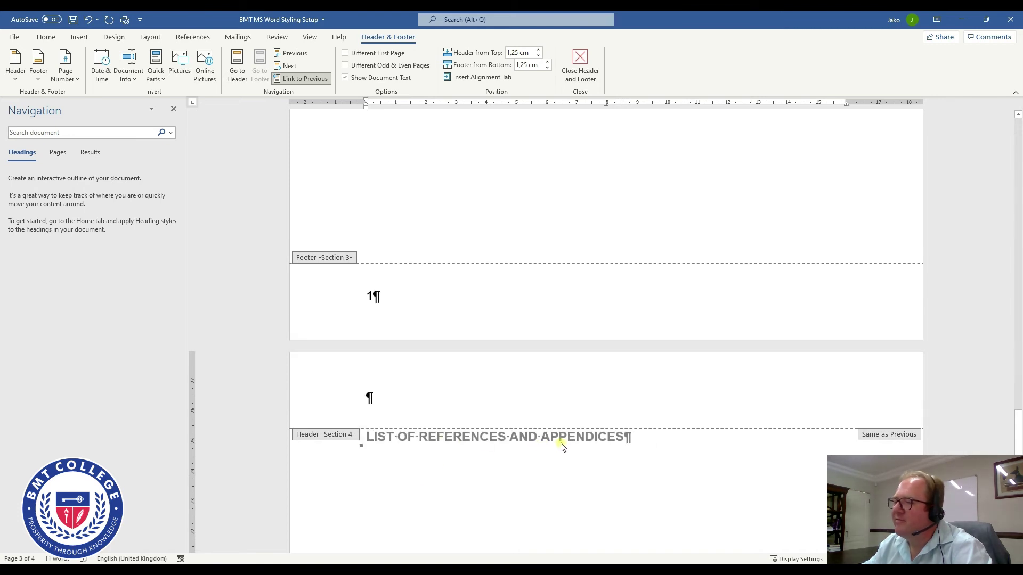
pyautogui.scroll(20, 561, 447)
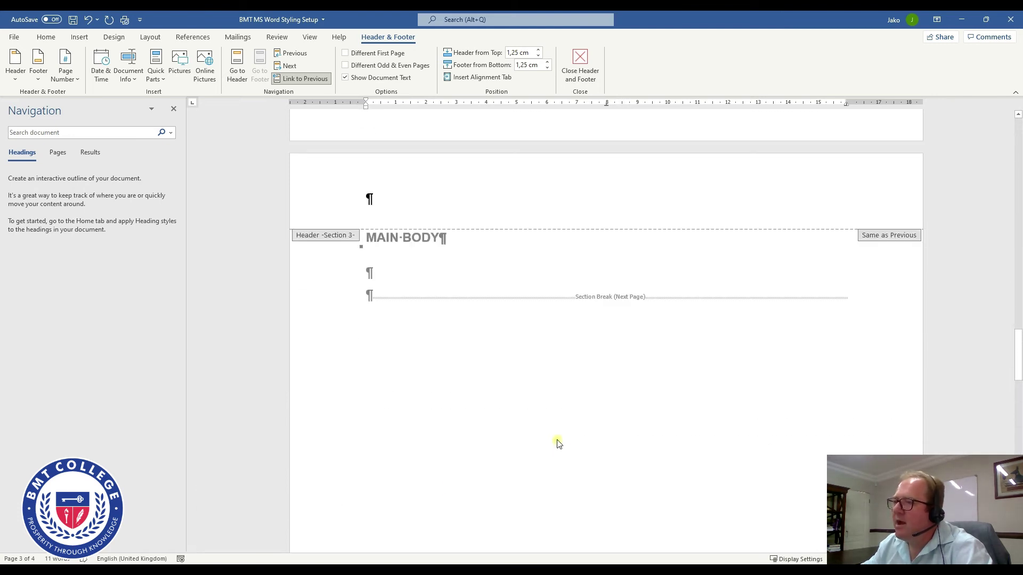
pyautogui.click(431, 381)
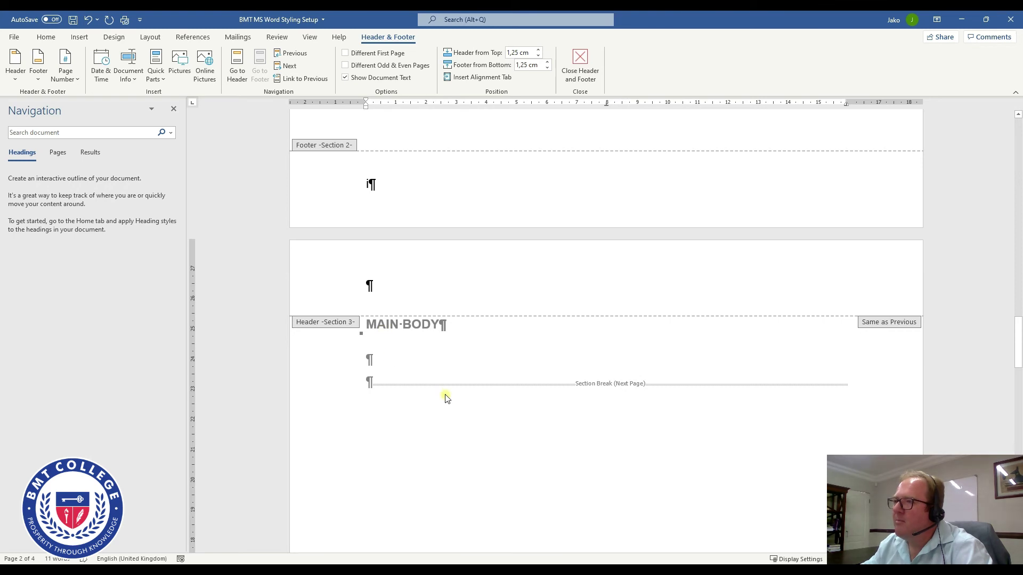
pyautogui.scroll(-2, 446, 399)
pyautogui.scroll(-10, 446, 401)
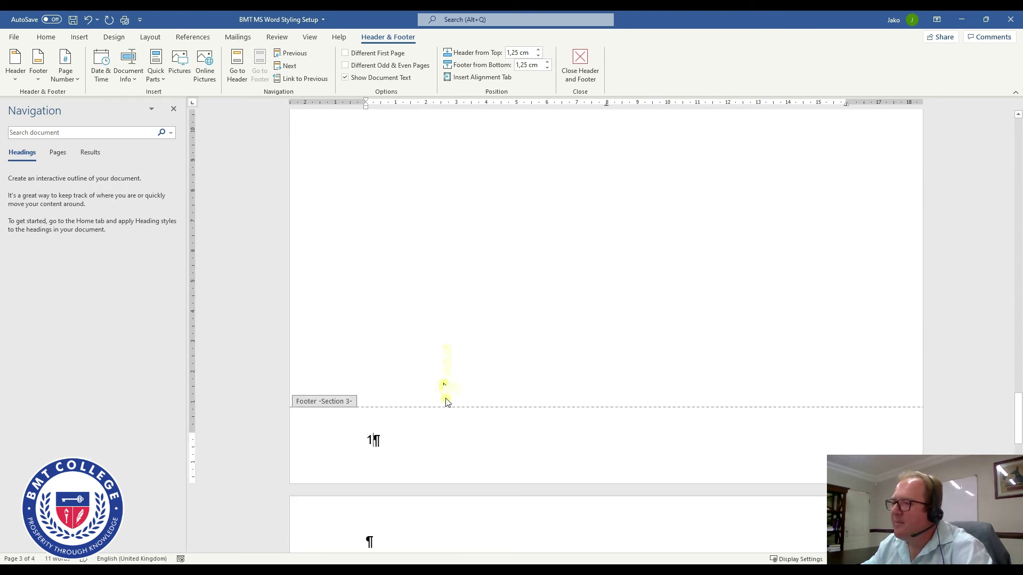
# Select the page number in the main body's footer and open the Footer style for modification
pyautogui.doubleClick(368, 439)
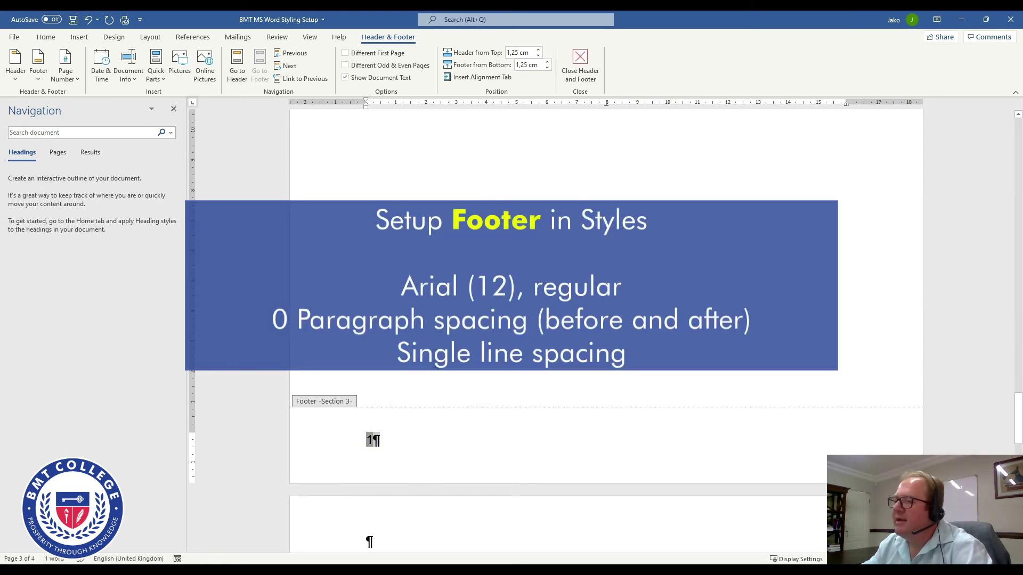
pyautogui.click(52, 39)
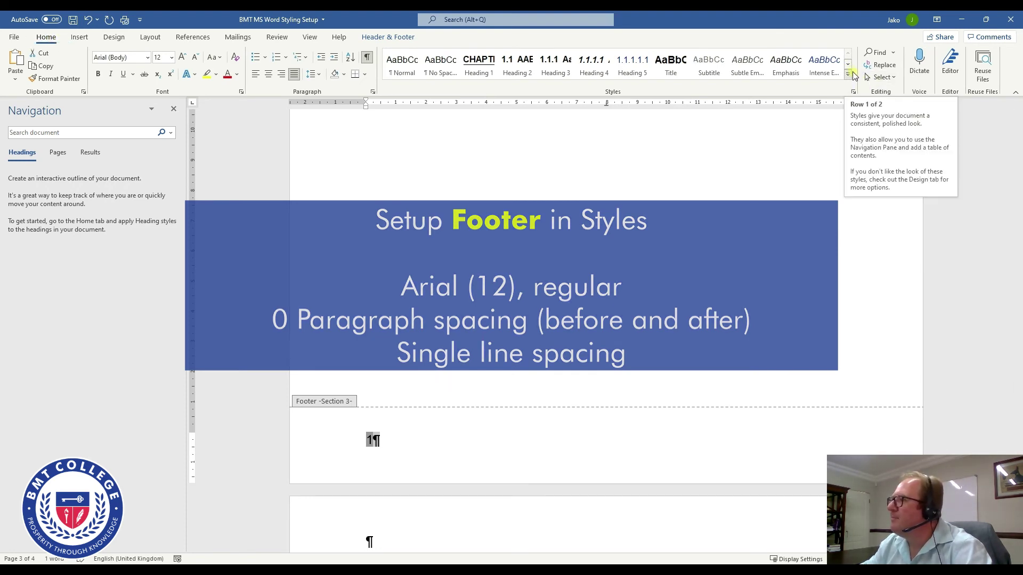
pyautogui.click(848, 64)
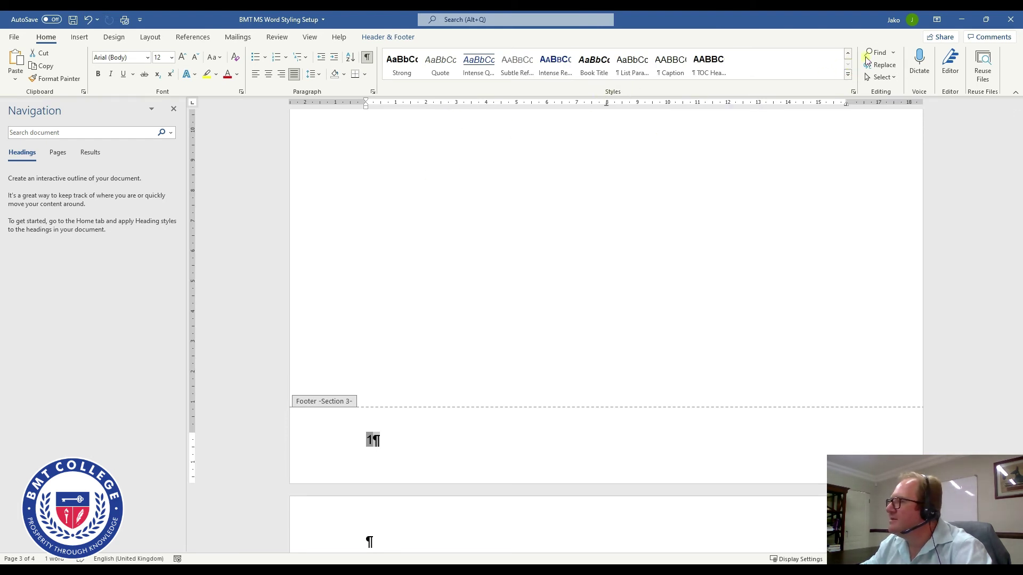
pyautogui.click(848, 53)
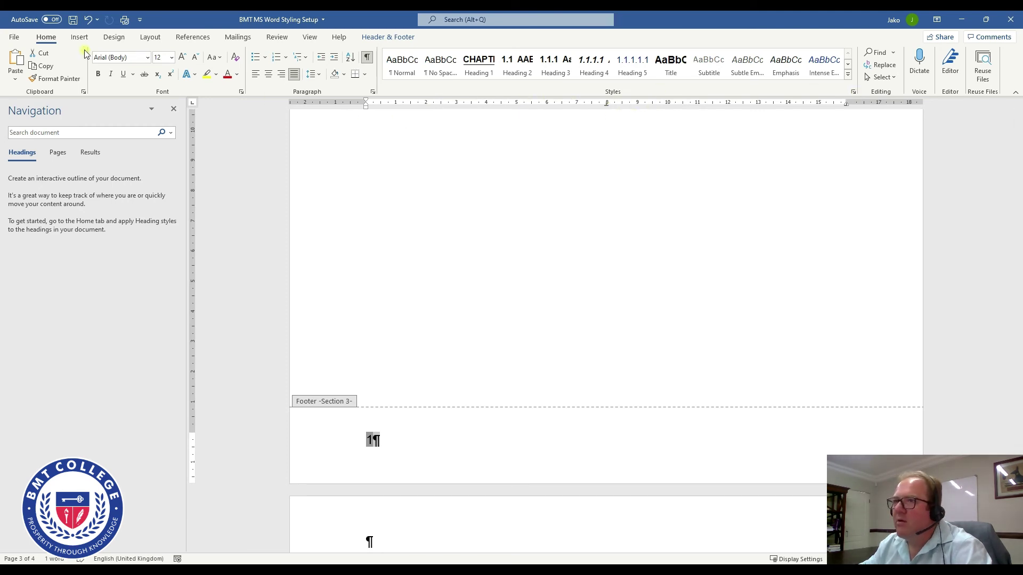
pyautogui.click(854, 93)
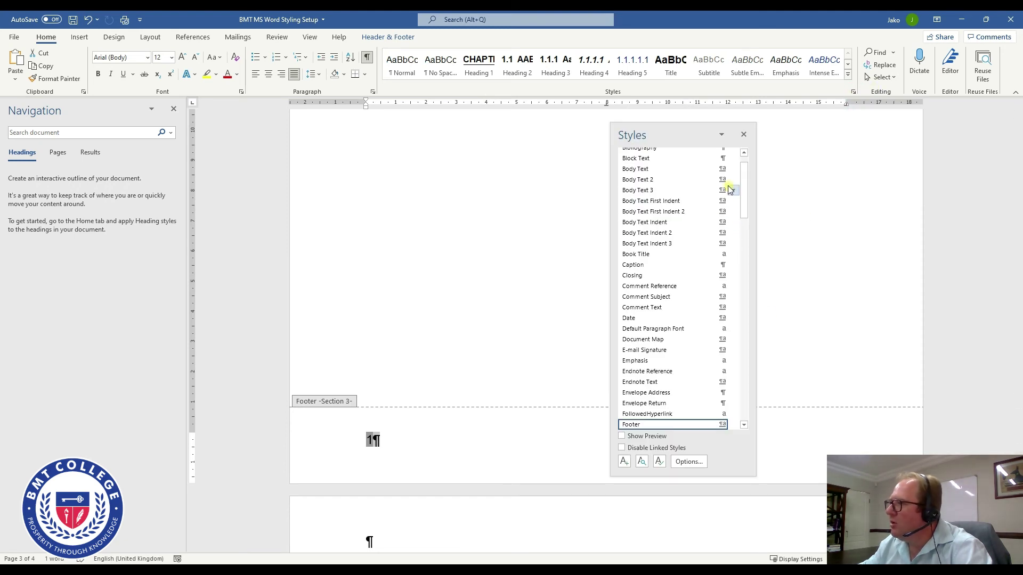
pyautogui.moveTo(742, 176); pyautogui.dragTo(734, 224)
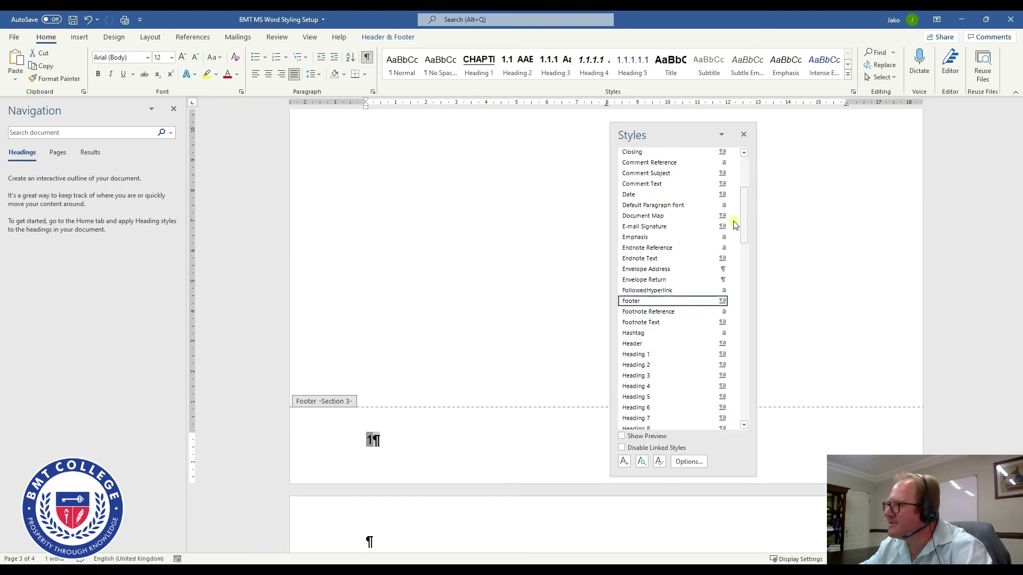
pyautogui.moveTo(654, 304)
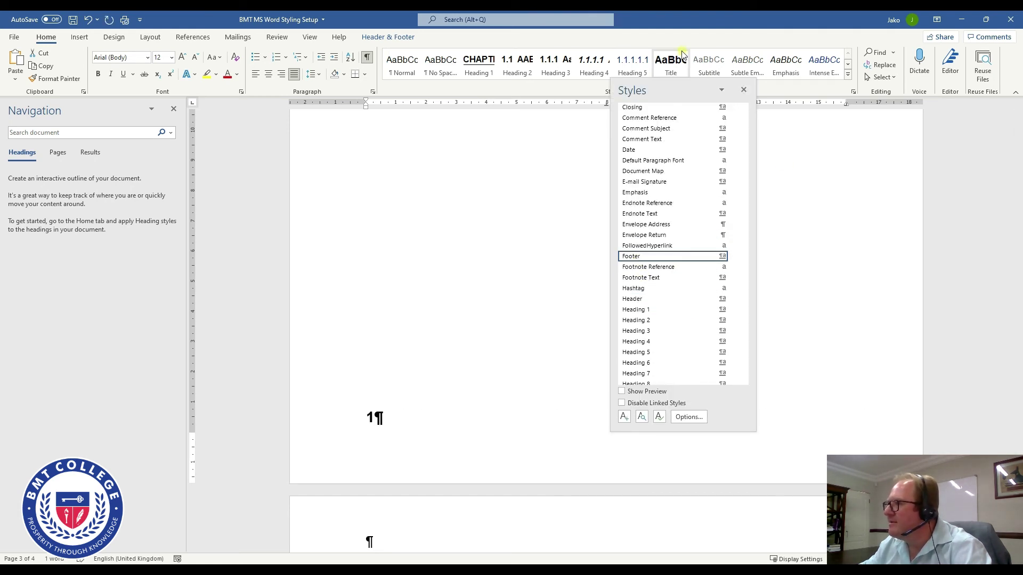
pyautogui.scroll(4, 648, 258)
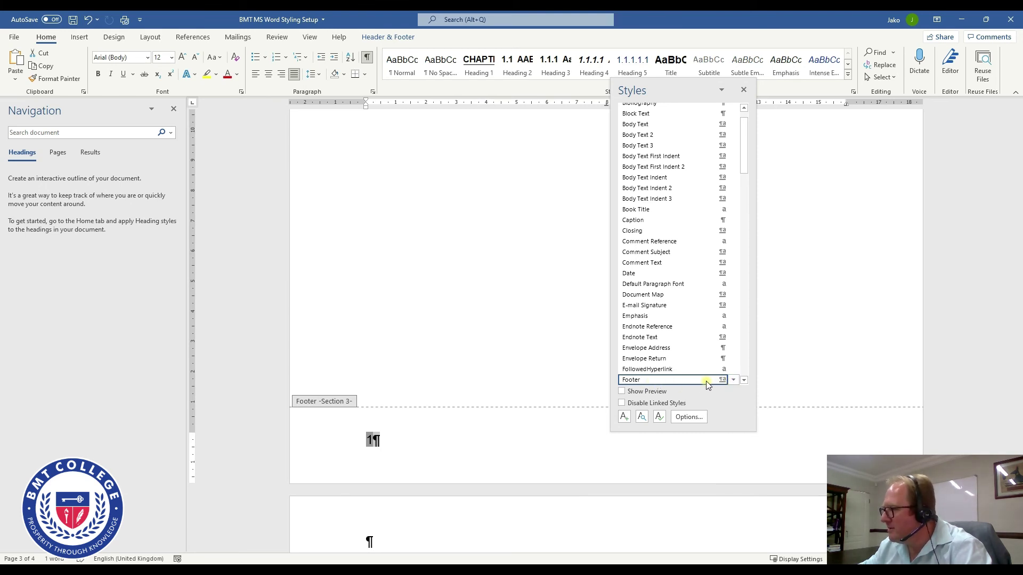
pyautogui.click(733, 379)
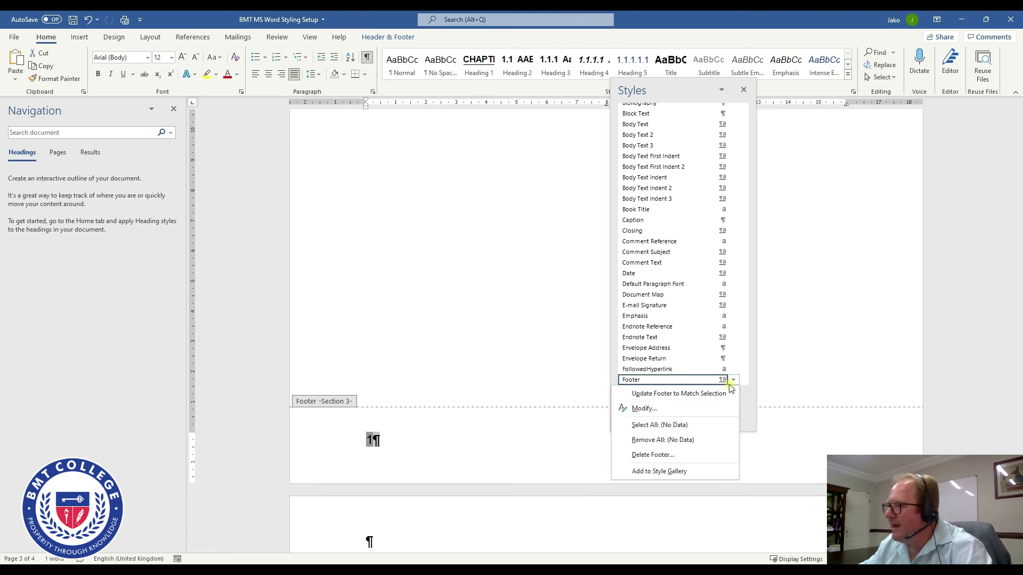
pyautogui.click(658, 410)
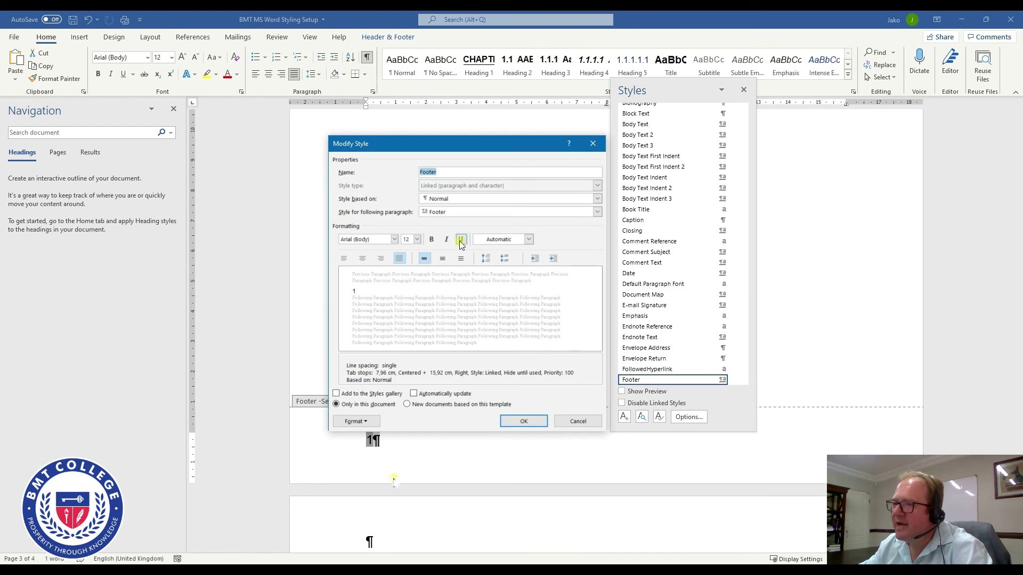
# Set the Footer style's font color to Automatic
pyautogui.click(366, 420)
pyautogui.click(370, 436)
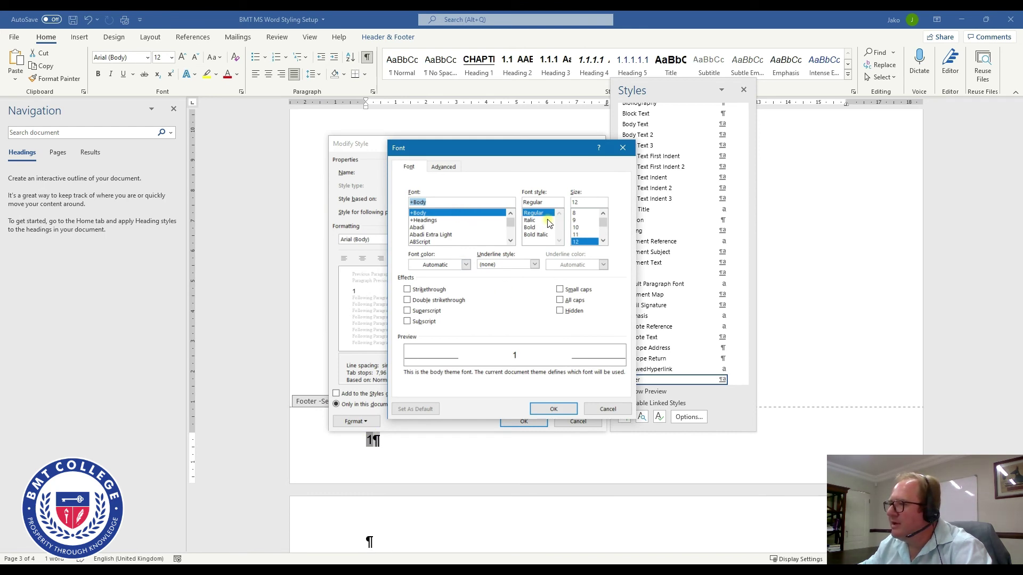
pyautogui.click(465, 265)
pyautogui.click(436, 280)
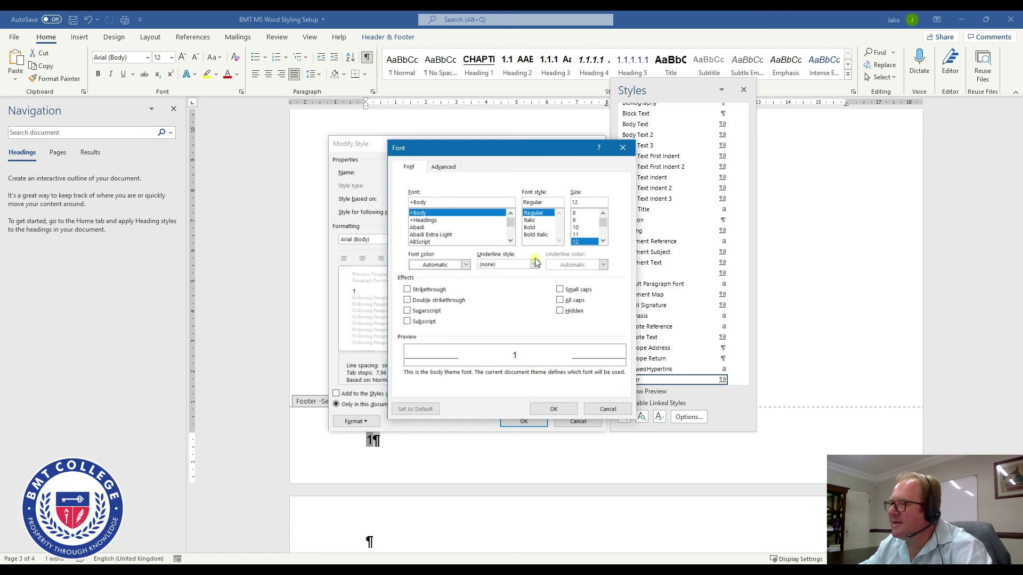
pyautogui.click(558, 412)
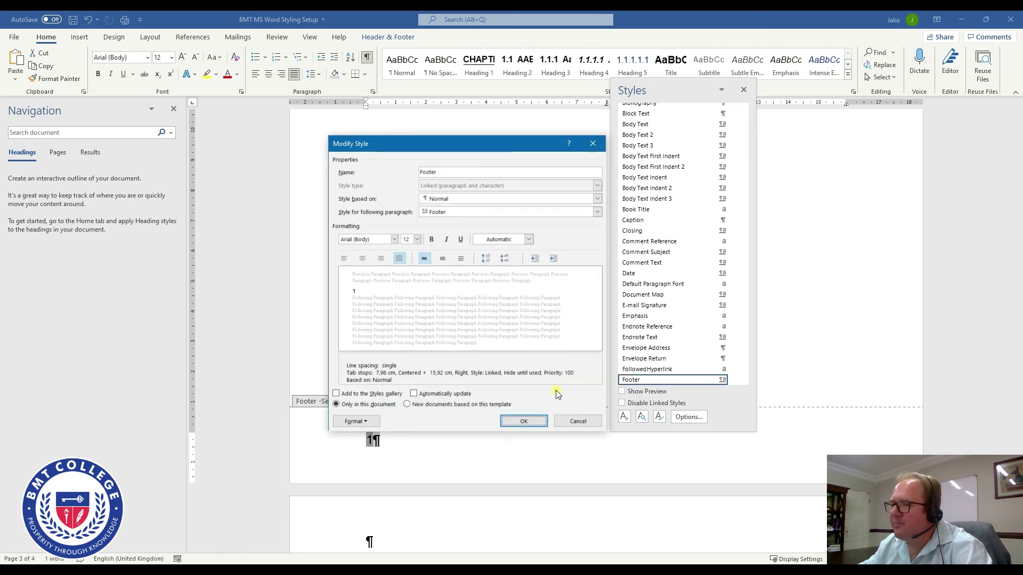
# Set the Footer style's paragraph alignment to Centered
pyautogui.click(357, 421)
pyautogui.click(373, 447)
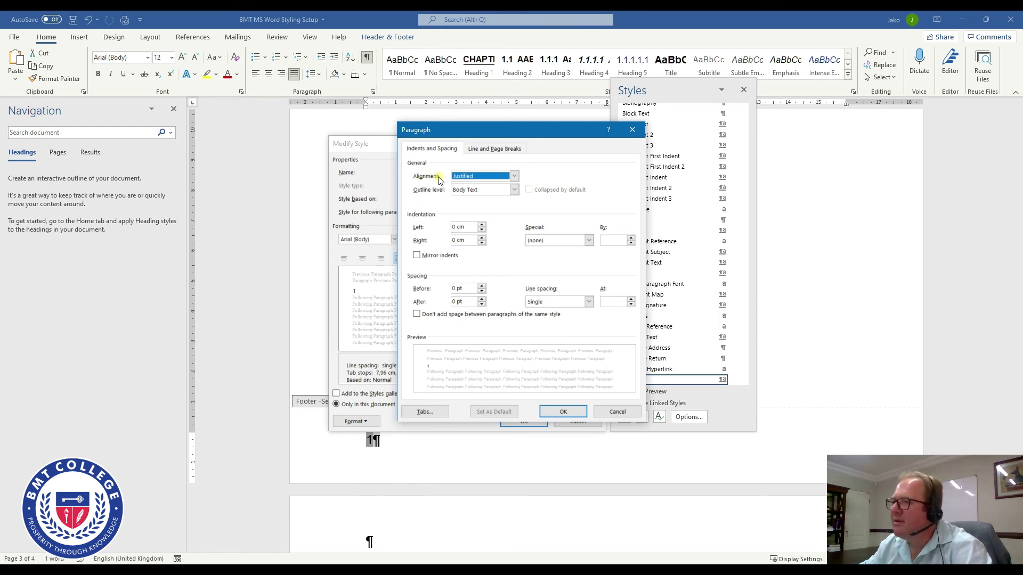
pyautogui.click(515, 176)
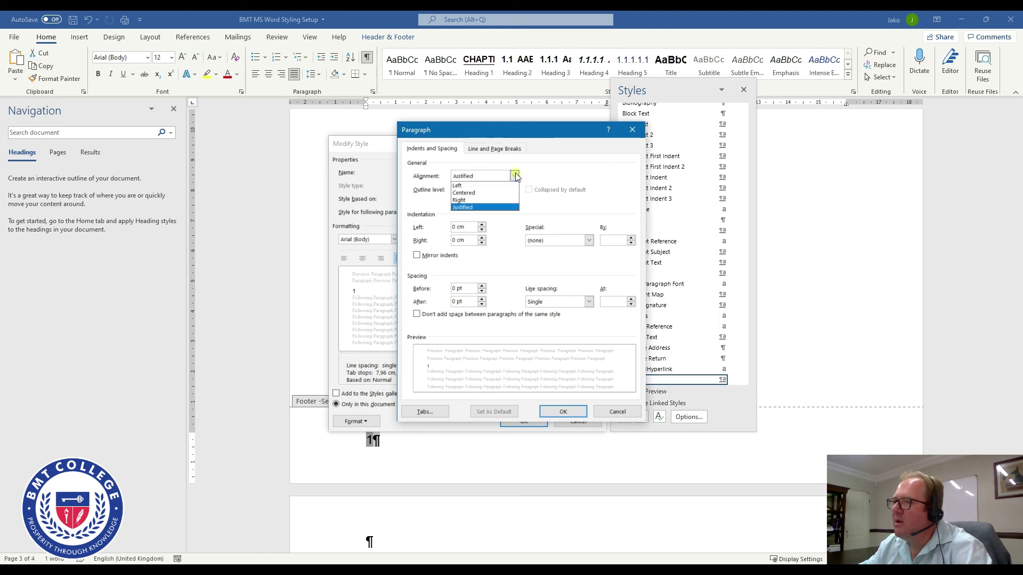
pyautogui.click(475, 194)
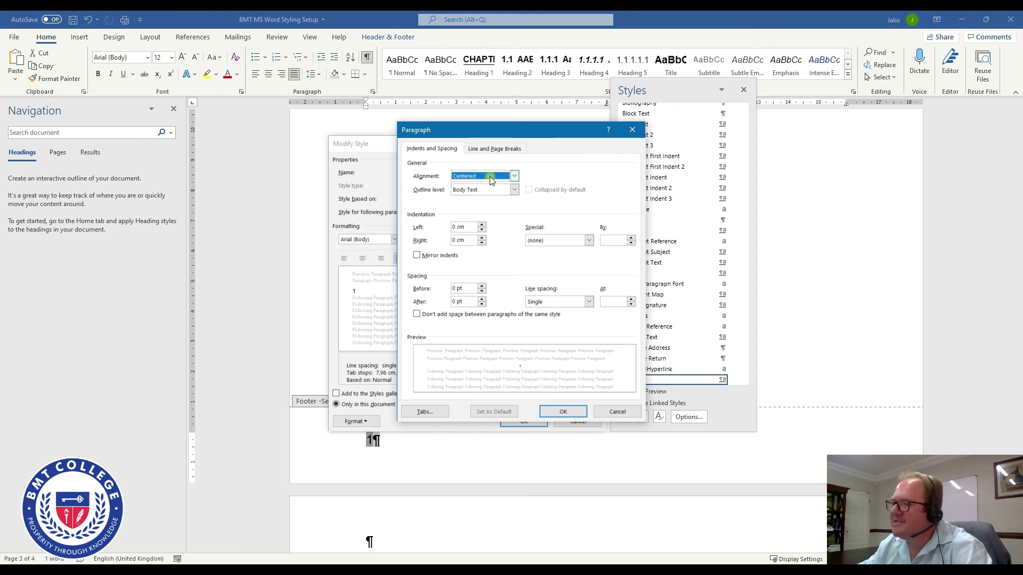
pyautogui.click(568, 413)
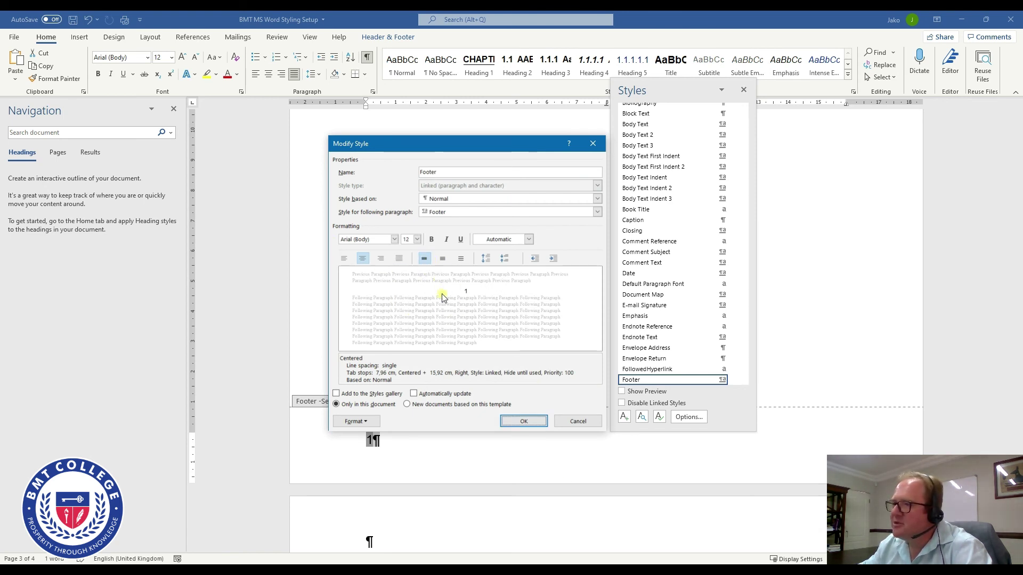
# Apply the Footer style changes, dismiss the list of styles and return from the footer to the document body
pyautogui.click(528, 421)
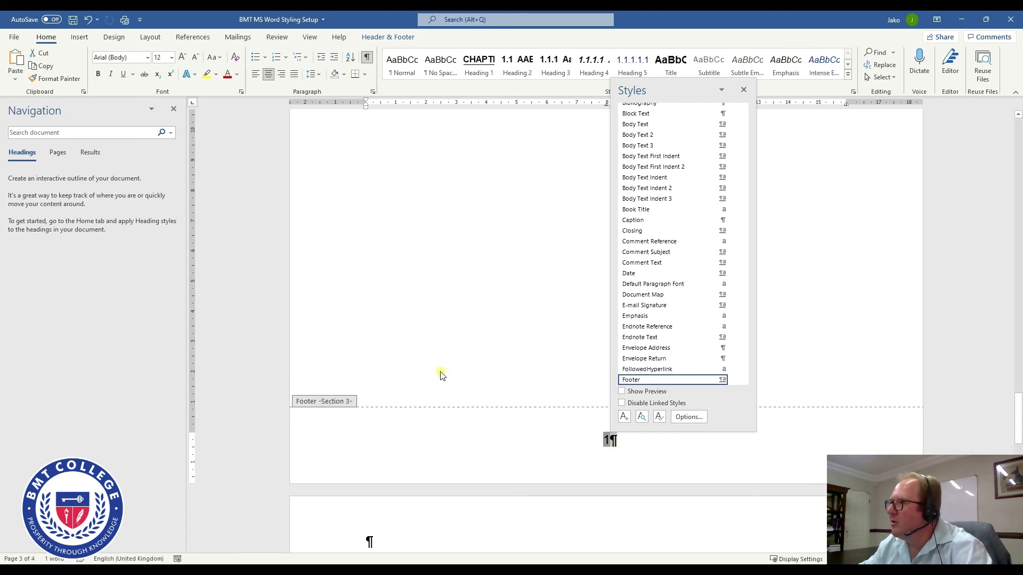
pyautogui.click(743, 91)
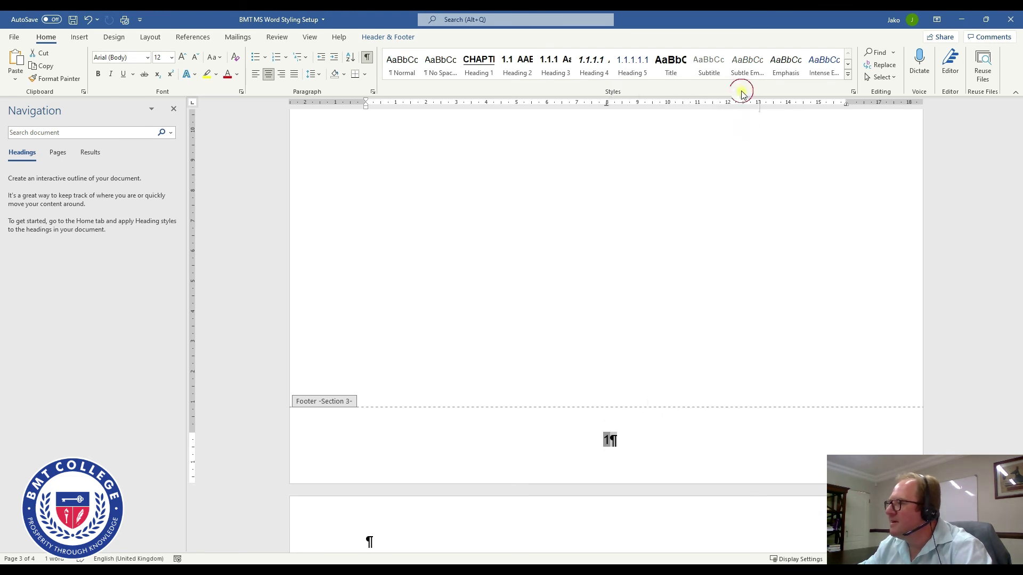
pyautogui.doubleClick(517, 273)
# Review the footer page numbers on the title page, contents pages, main body and list of references and appendices
pyautogui.scroll(8, 529, 327)
pyautogui.scroll(15, 529, 328)
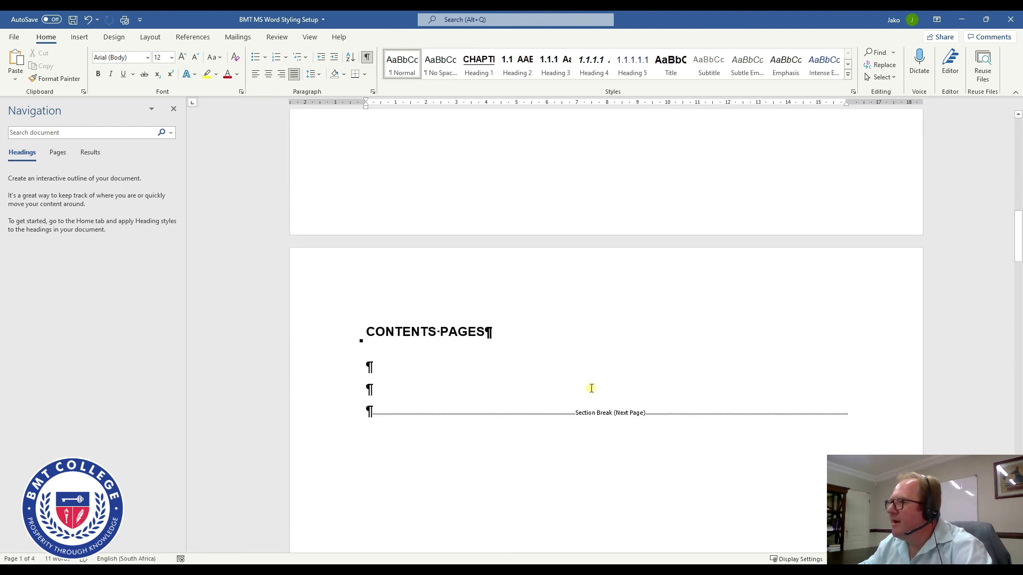
pyautogui.scroll(12, 590, 388)
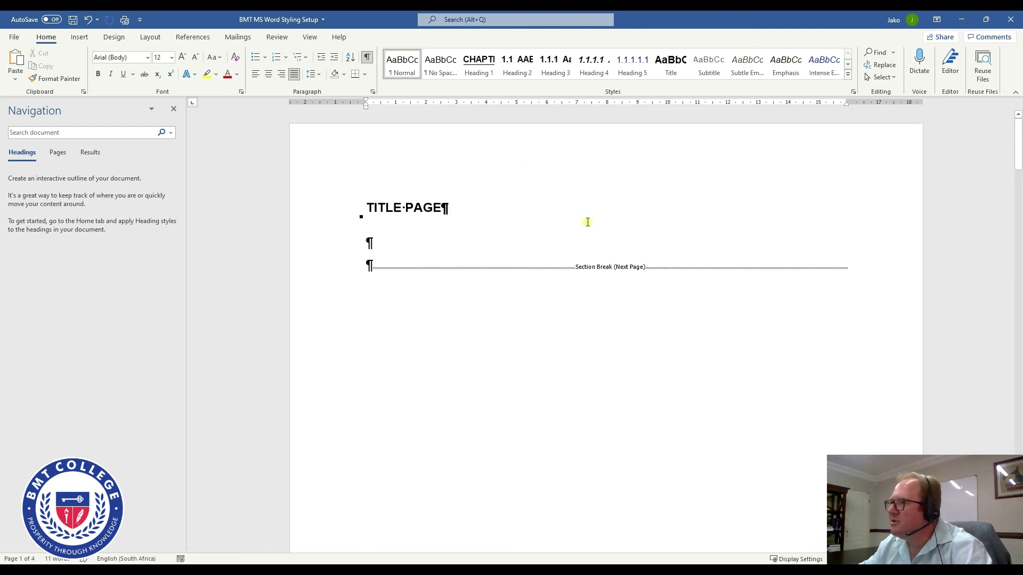
pyautogui.scroll(-12, 599, 408)
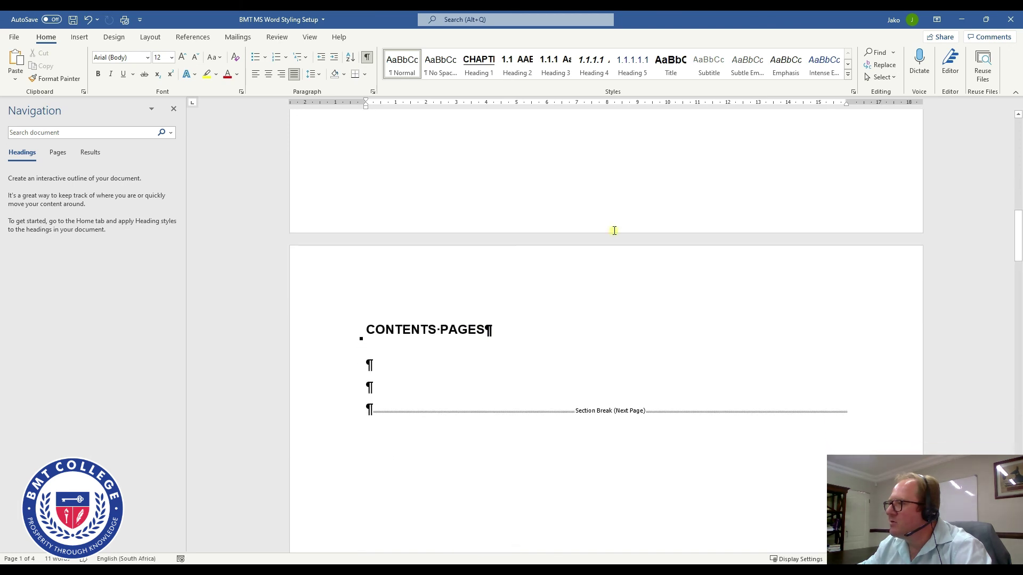
pyautogui.scroll(-10, 679, 277)
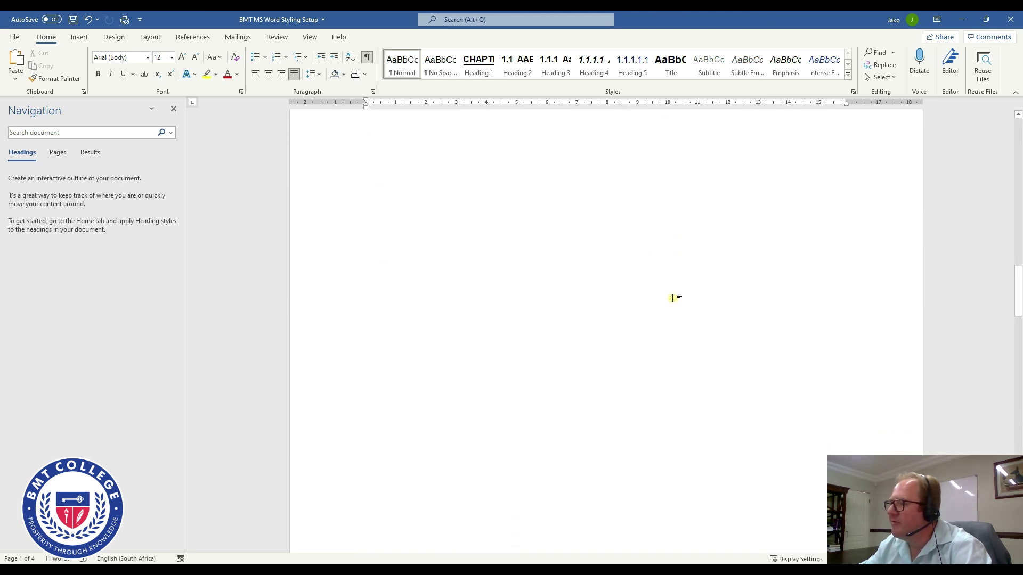
pyautogui.scroll(3, 577, 288)
pyautogui.scroll(2, 576, 288)
pyautogui.scroll(-3, 570, 333)
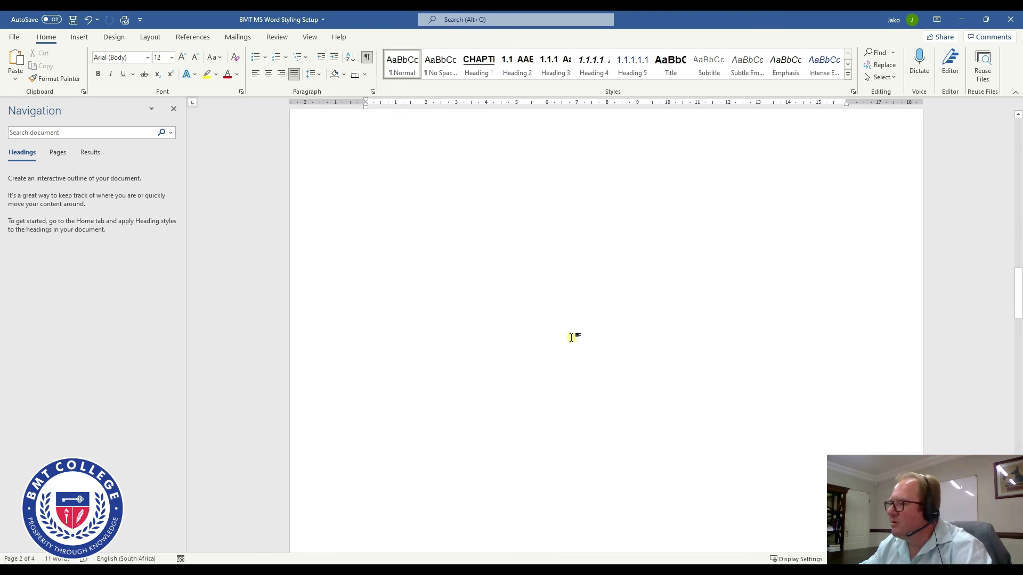
pyautogui.scroll(-3, 571, 338)
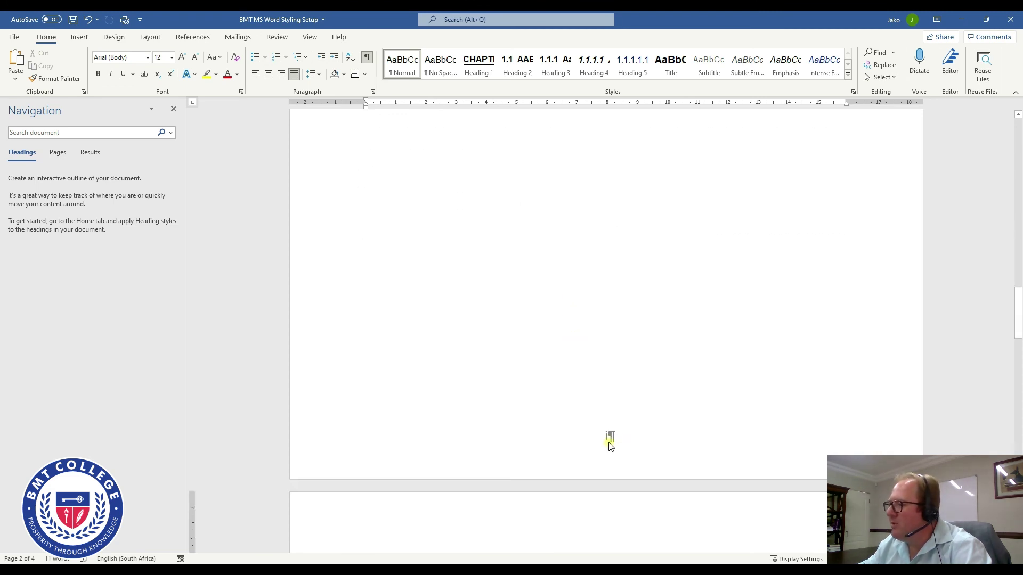
pyautogui.scroll(-6, 607, 433)
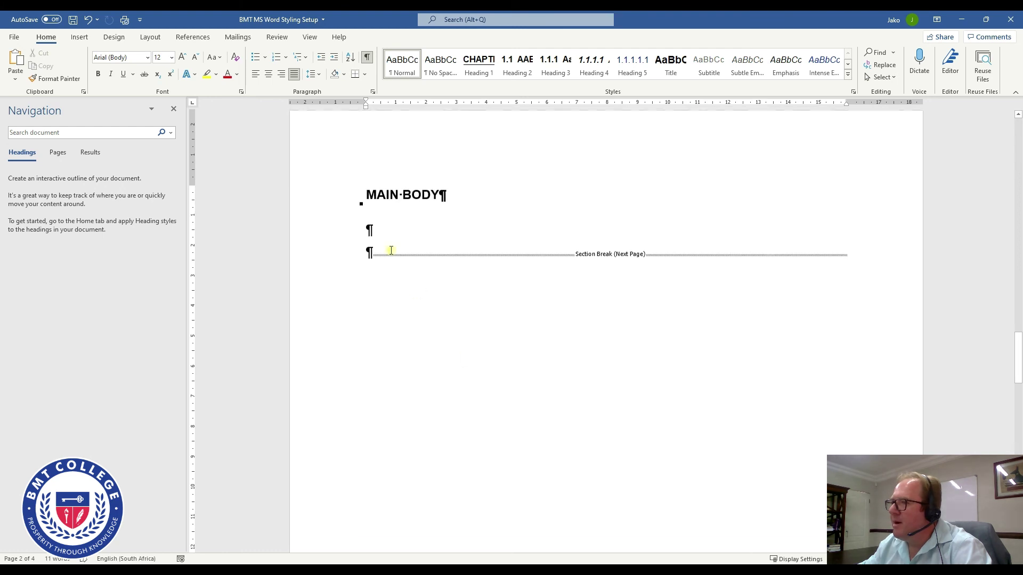
pyautogui.scroll(-8, 516, 298)
pyautogui.scroll(-5, 585, 256)
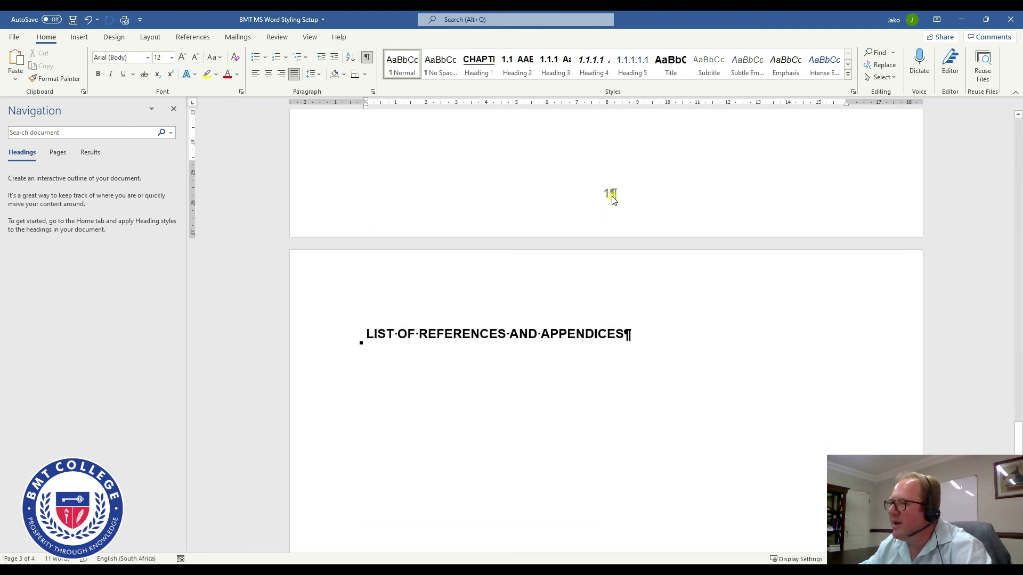
pyautogui.scroll(-5, 542, 356)
pyautogui.scroll(2, 500, 333)
pyautogui.scroll(-8, 560, 221)
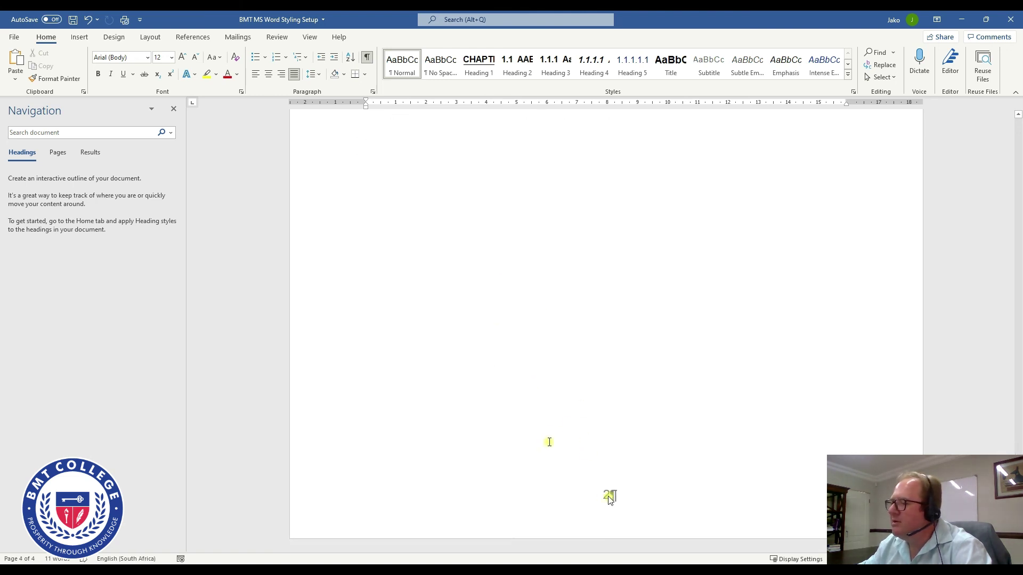
pyautogui.scroll(10, 617, 486)
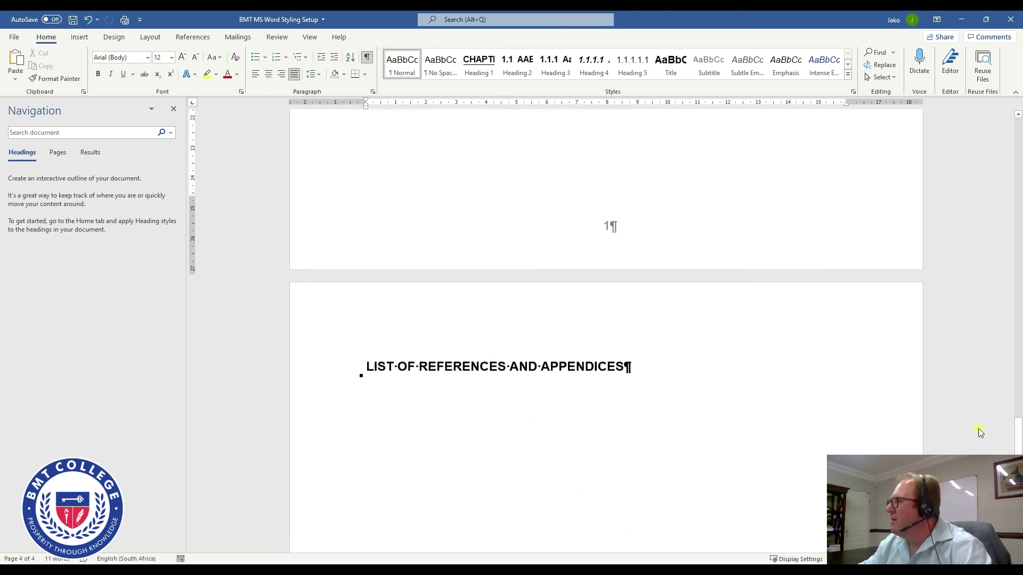
# Hide the formatting marks and check the footer page numbers from the title page through the references and appendices
pyautogui.moveTo(1018, 438); pyautogui.dragTo(1009, 223)
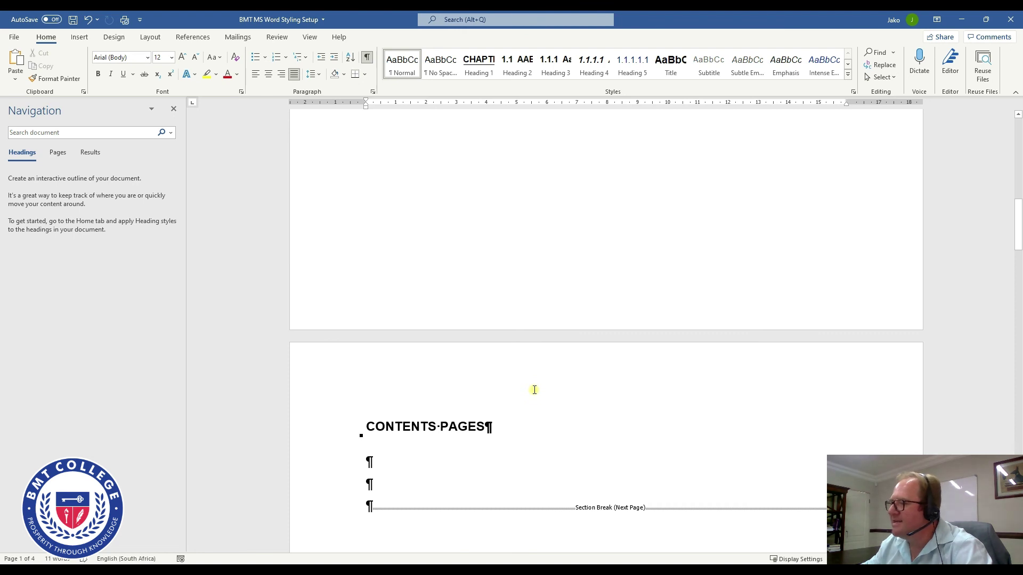
pyautogui.click(368, 61)
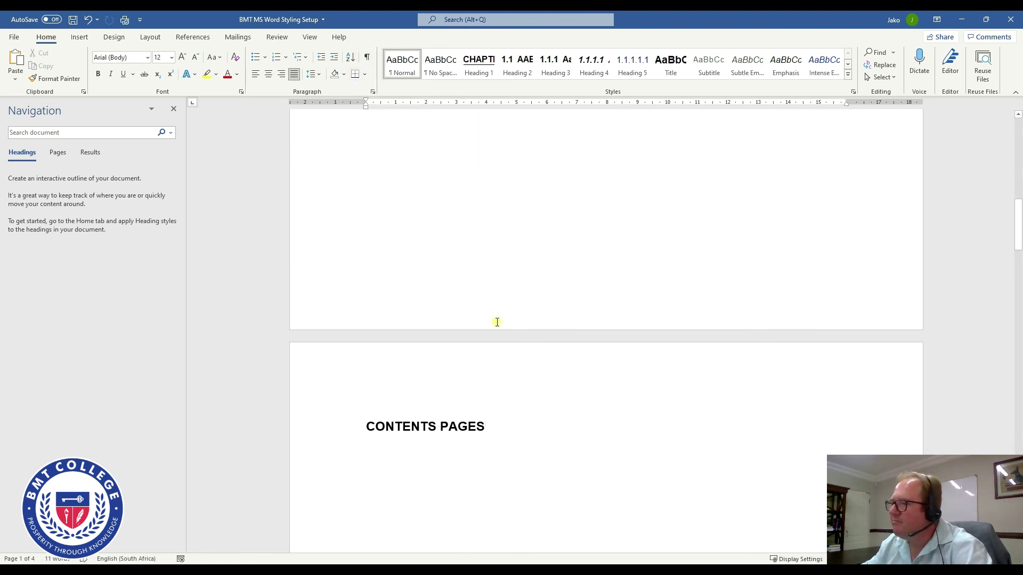
pyautogui.scroll(-5, 495, 325)
pyautogui.scroll(10, 495, 336)
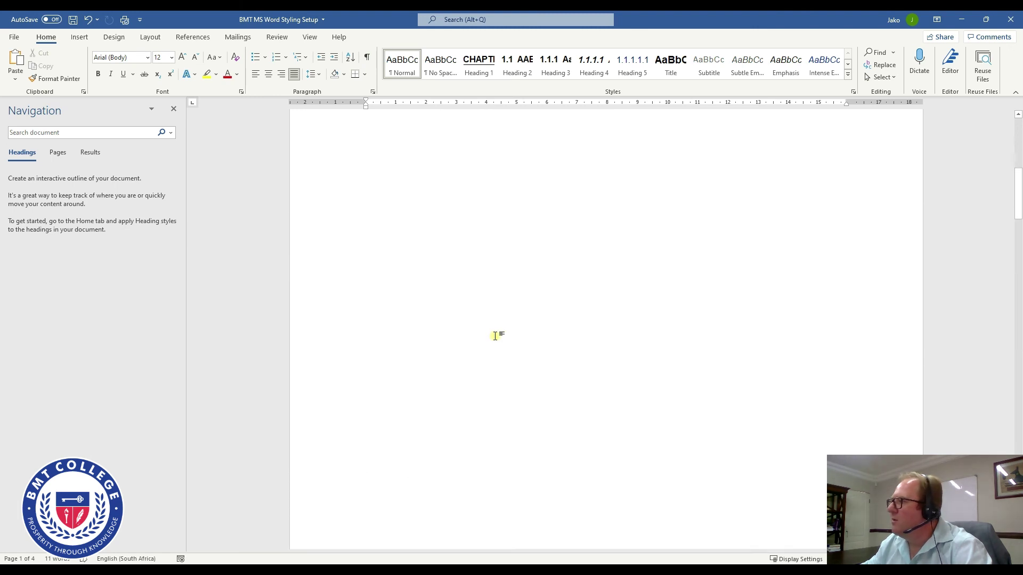
pyautogui.scroll(-10, 496, 335)
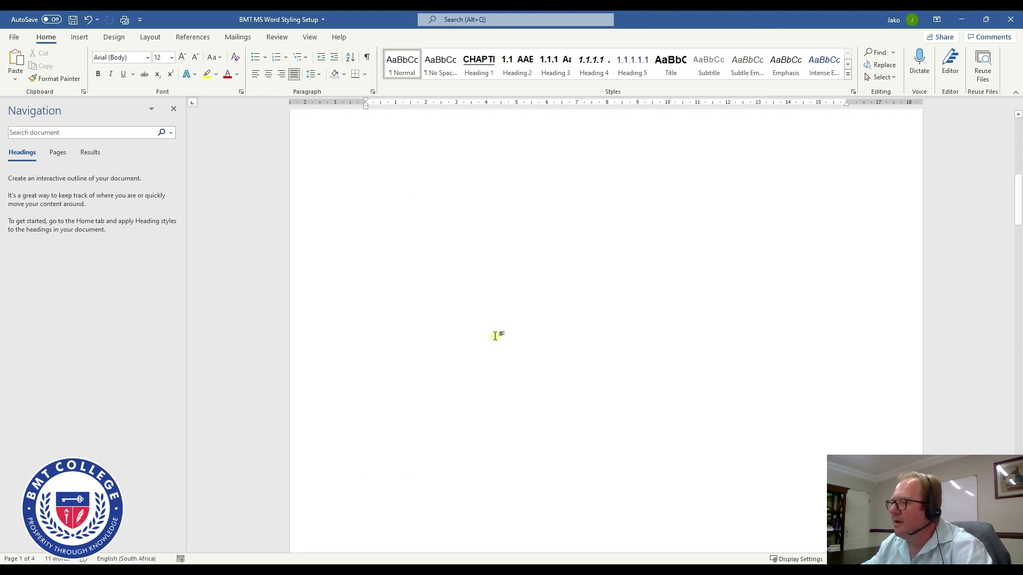
pyautogui.scroll(-10, 495, 336)
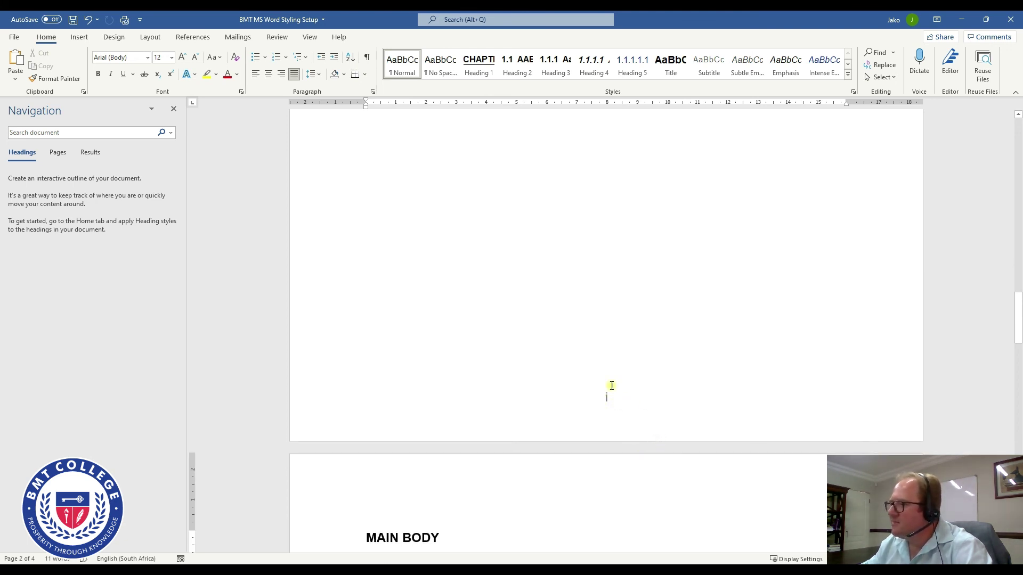
pyautogui.scroll(-6, 641, 414)
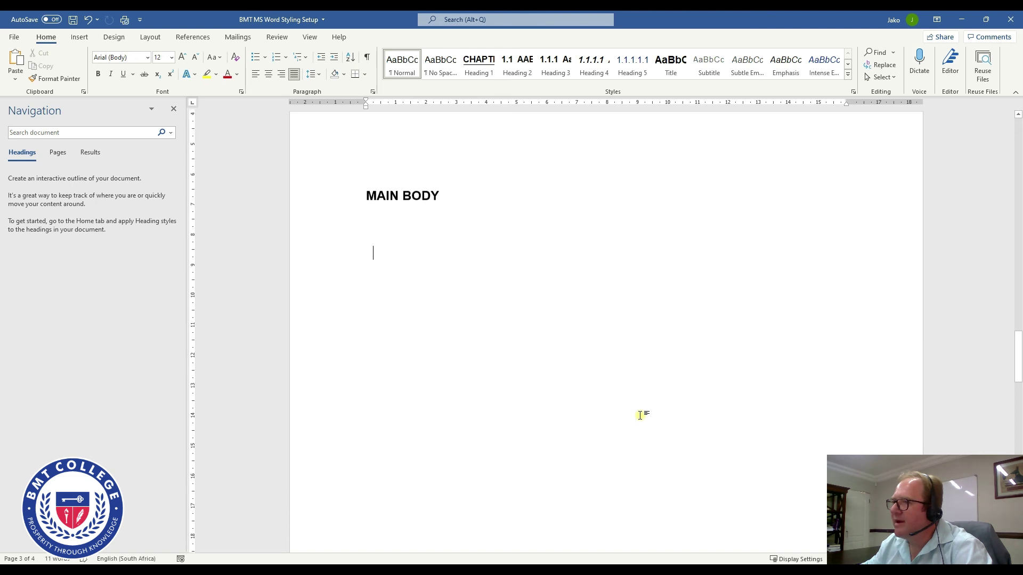
pyautogui.scroll(-7, 641, 414)
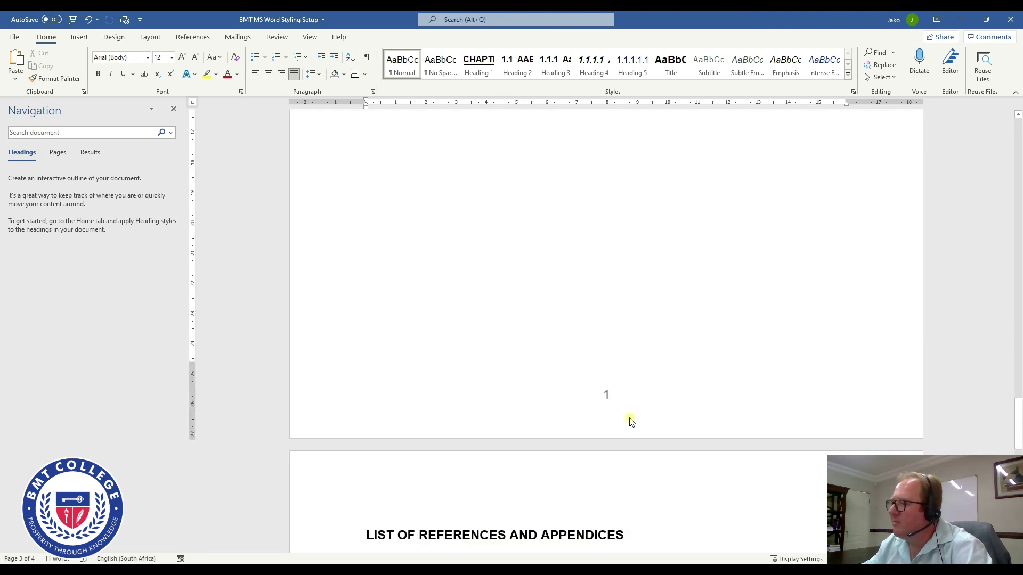
pyautogui.scroll(-6, 631, 411)
pyautogui.scroll(-3, 539, 409)
pyautogui.scroll(-2, 539, 408)
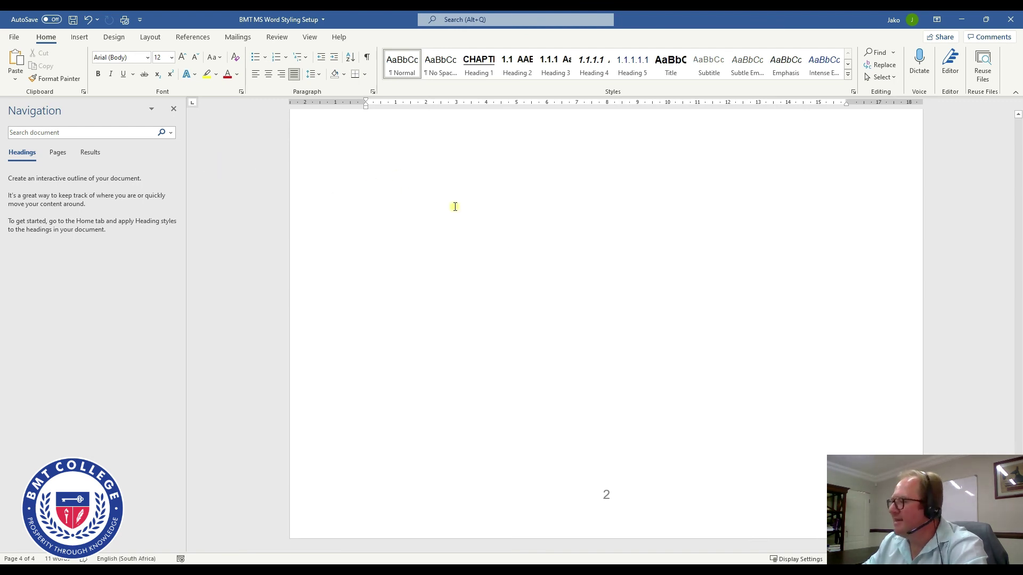
# Save the document under its existing name and go back to the title page
pyautogui.click(13, 37)
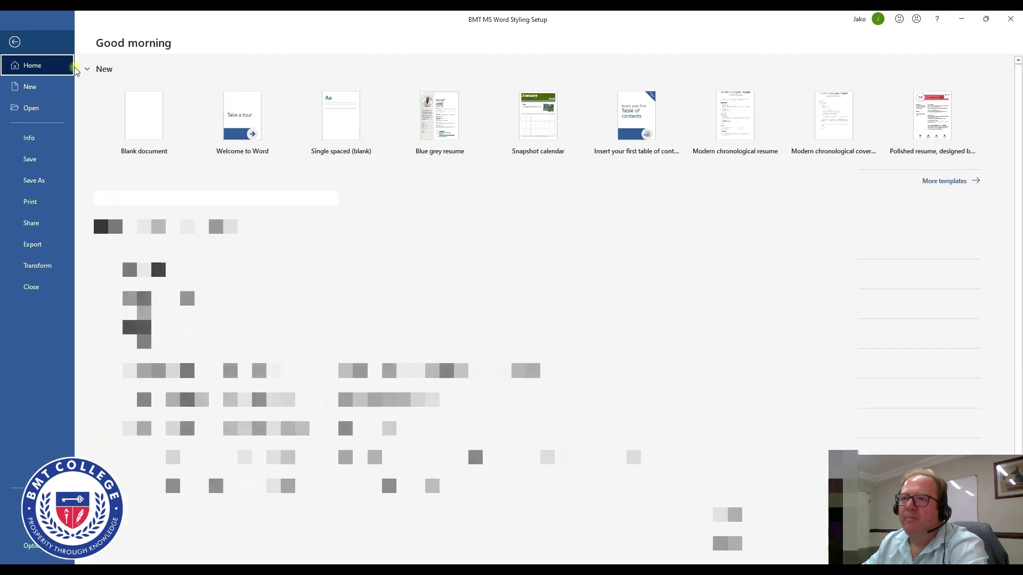
pyautogui.click(36, 161)
pyautogui.scroll(15, 606, 317)
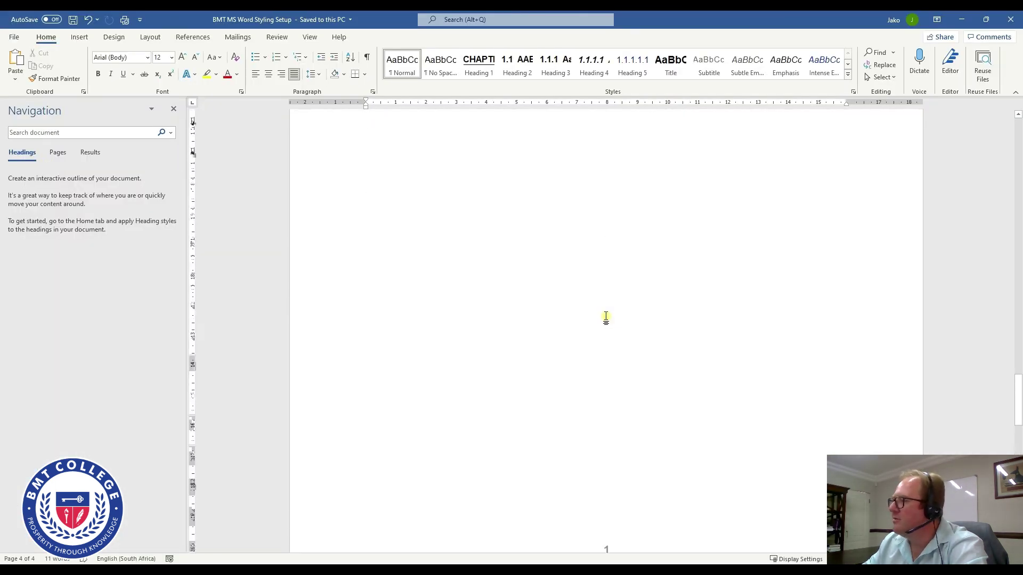
pyautogui.click(1016, 373)
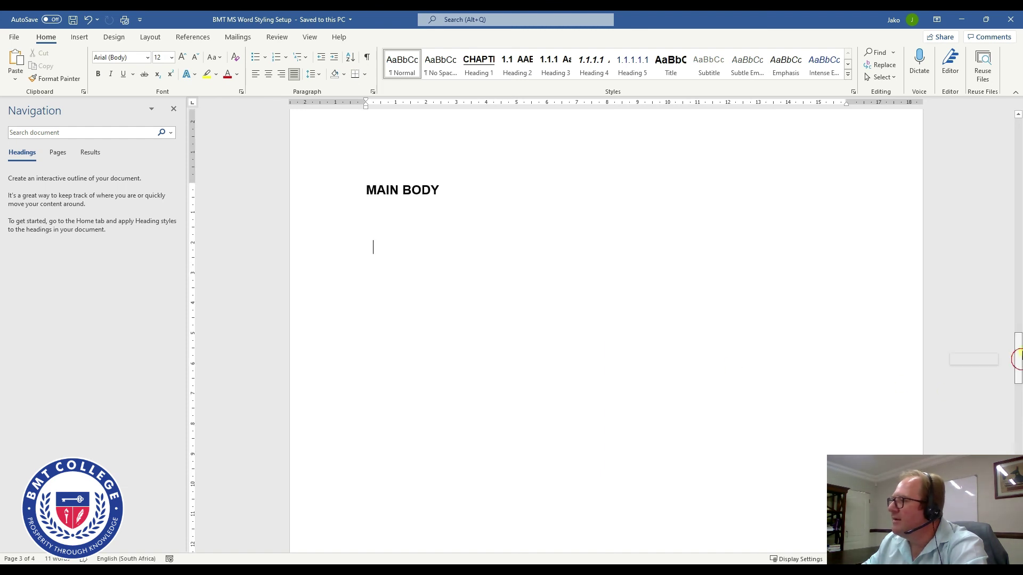
pyautogui.moveTo(1018, 360); pyautogui.dragTo(893, 198)
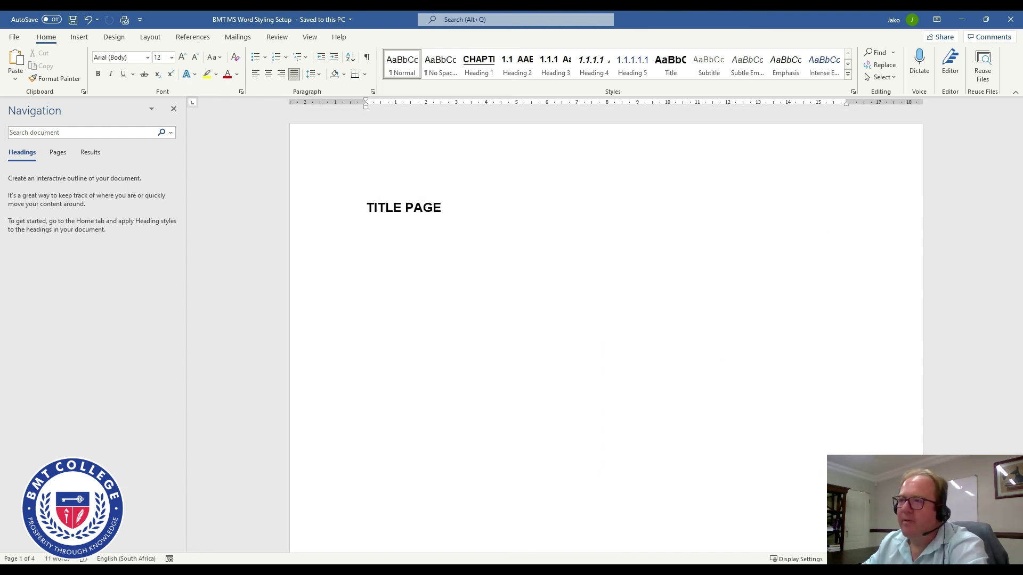